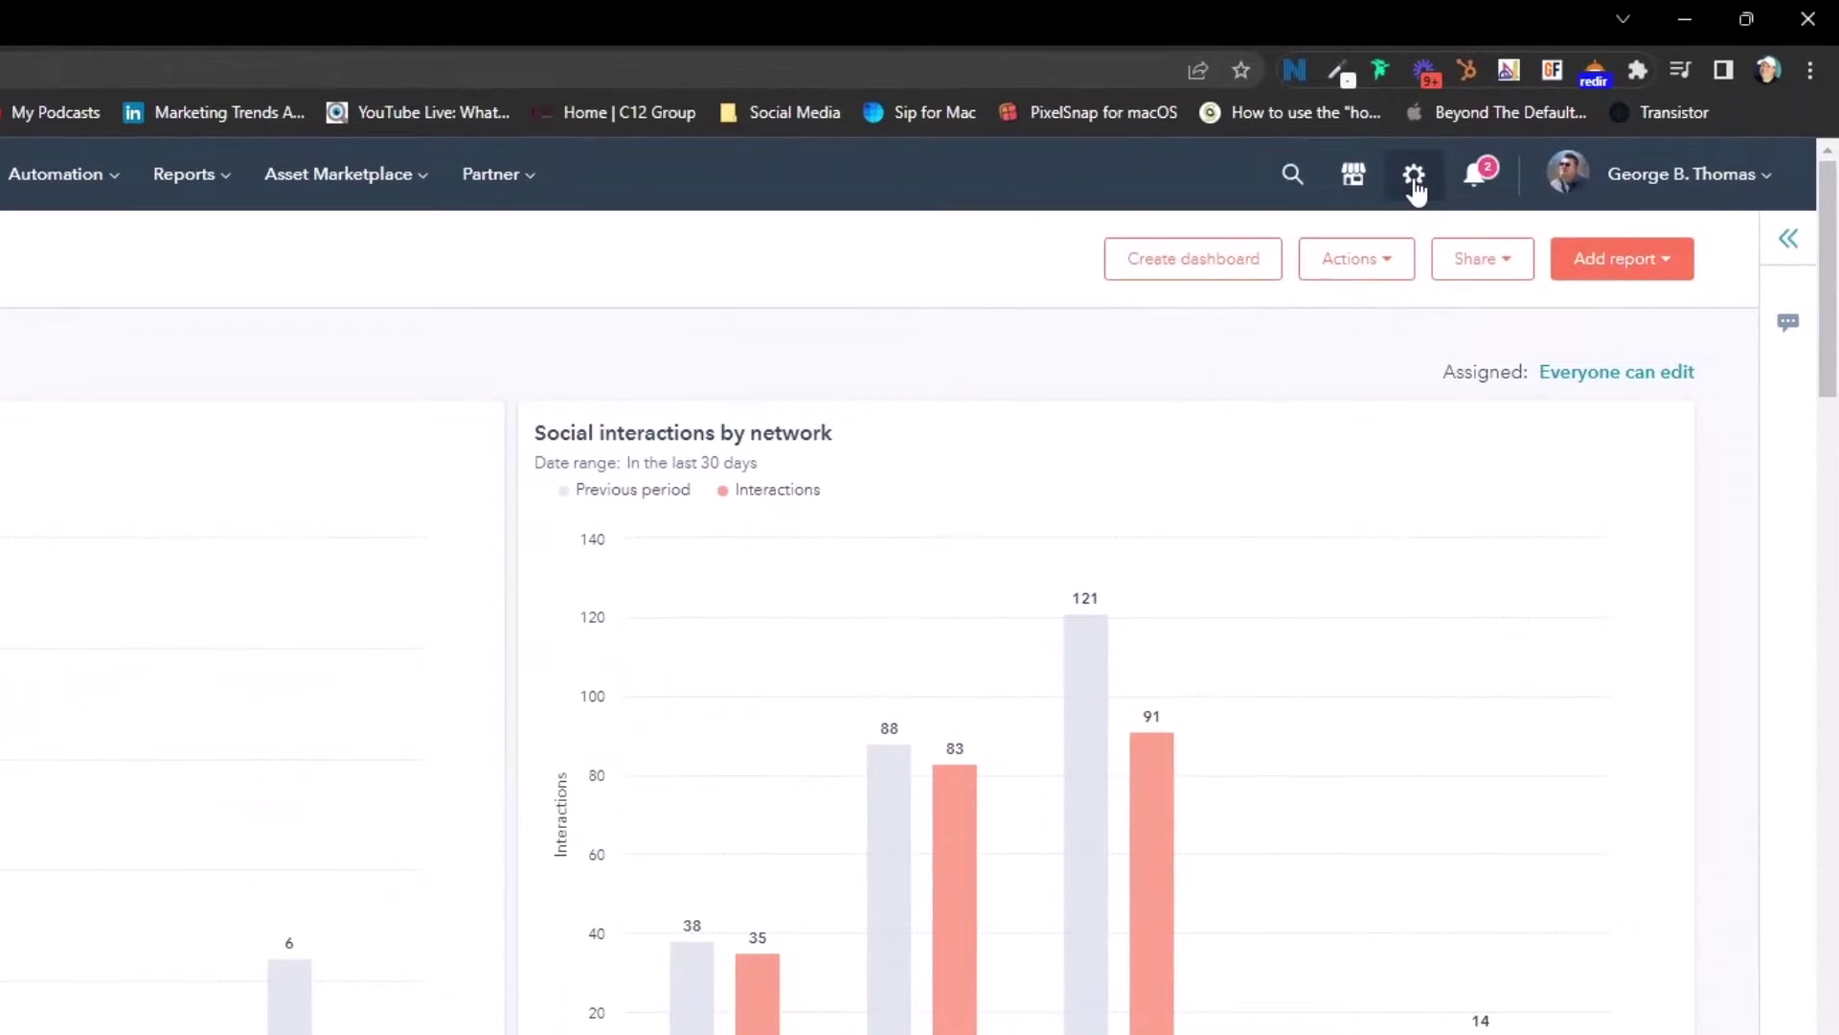
Go to Settings > Properties and select Contact properties to list all 291 contact properties.
{"action": "left_click", "coordinate": [1414, 176]}
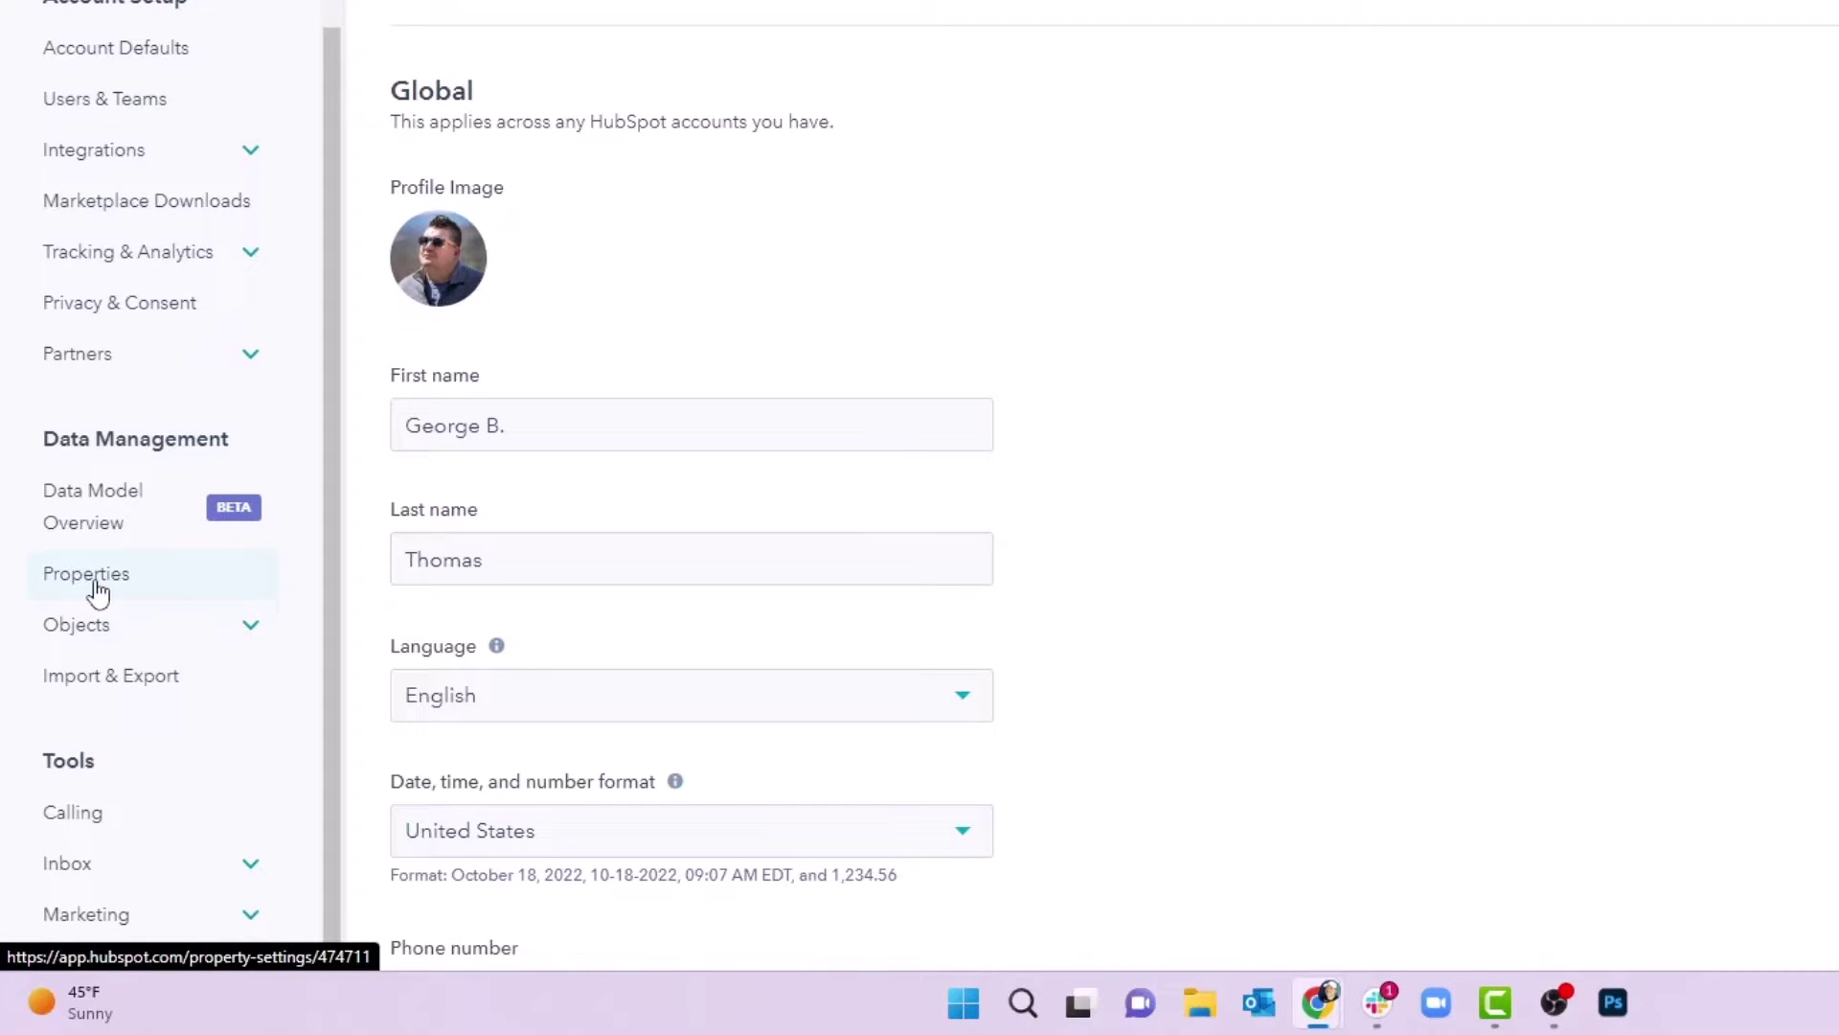
{"action": "left_click", "coordinate": [97, 591]}
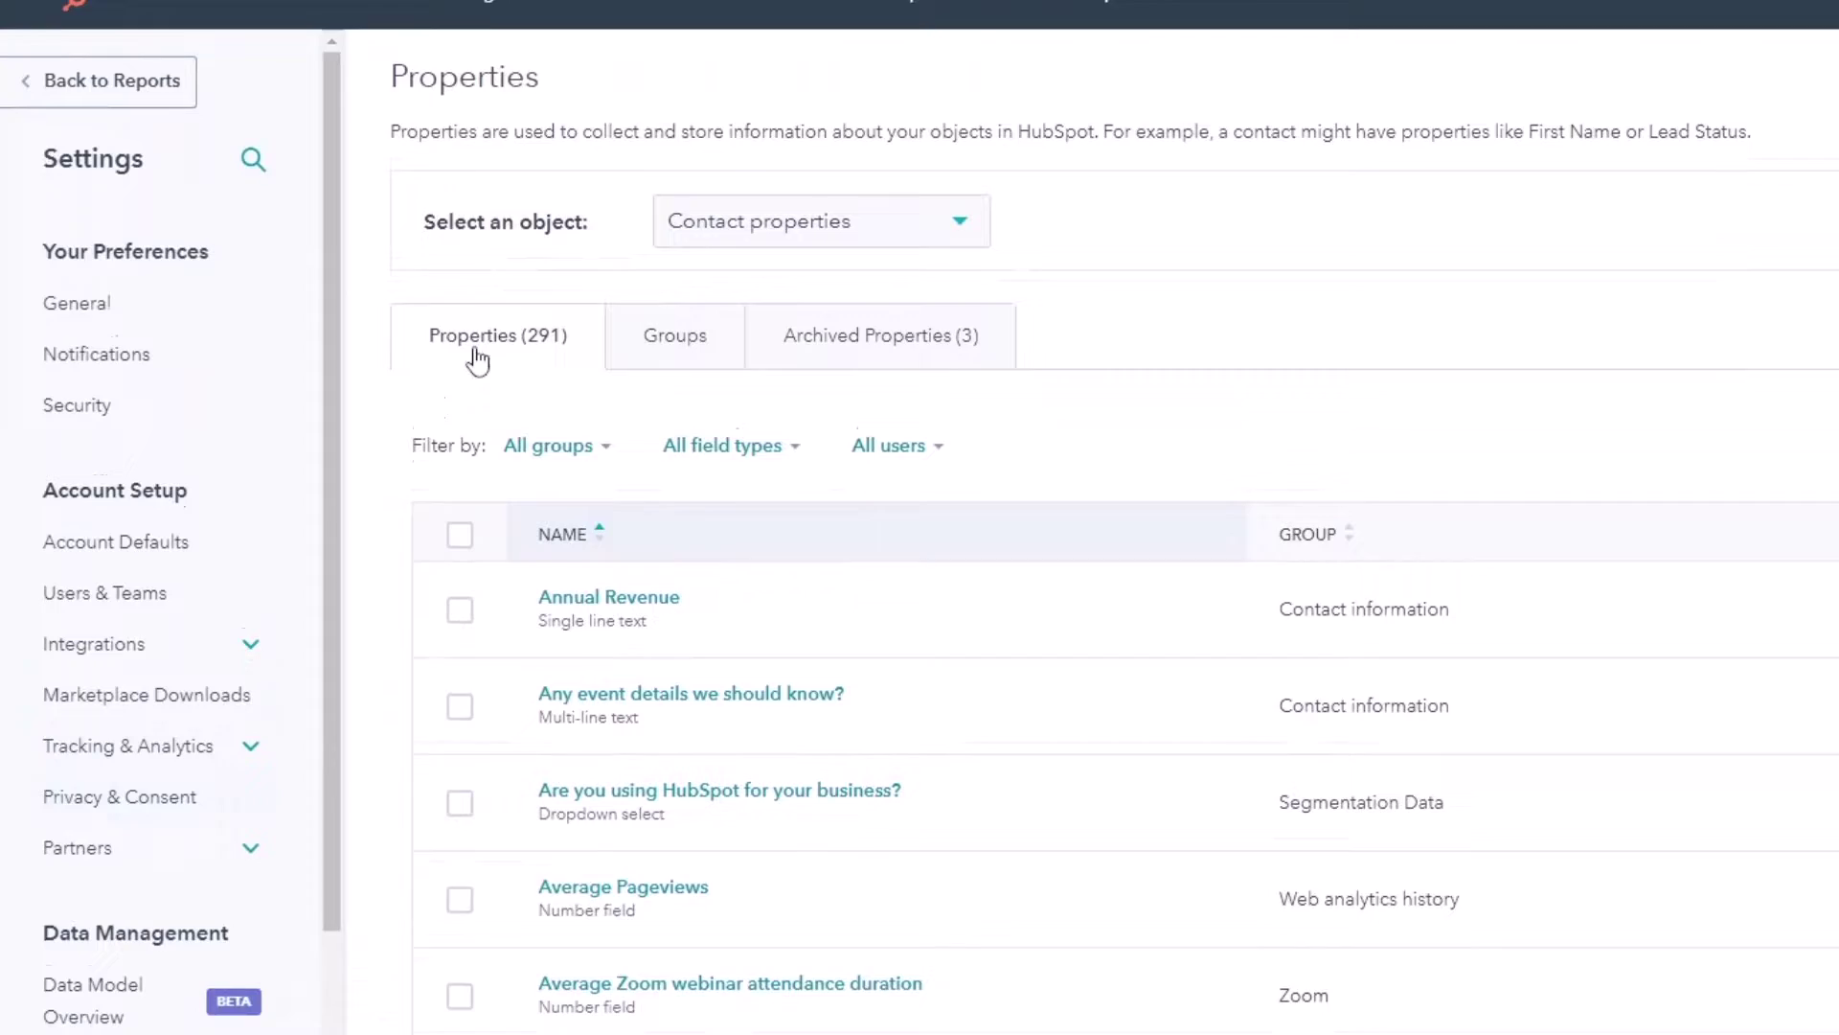
{"action": "left_click", "coordinate": [960, 273]}
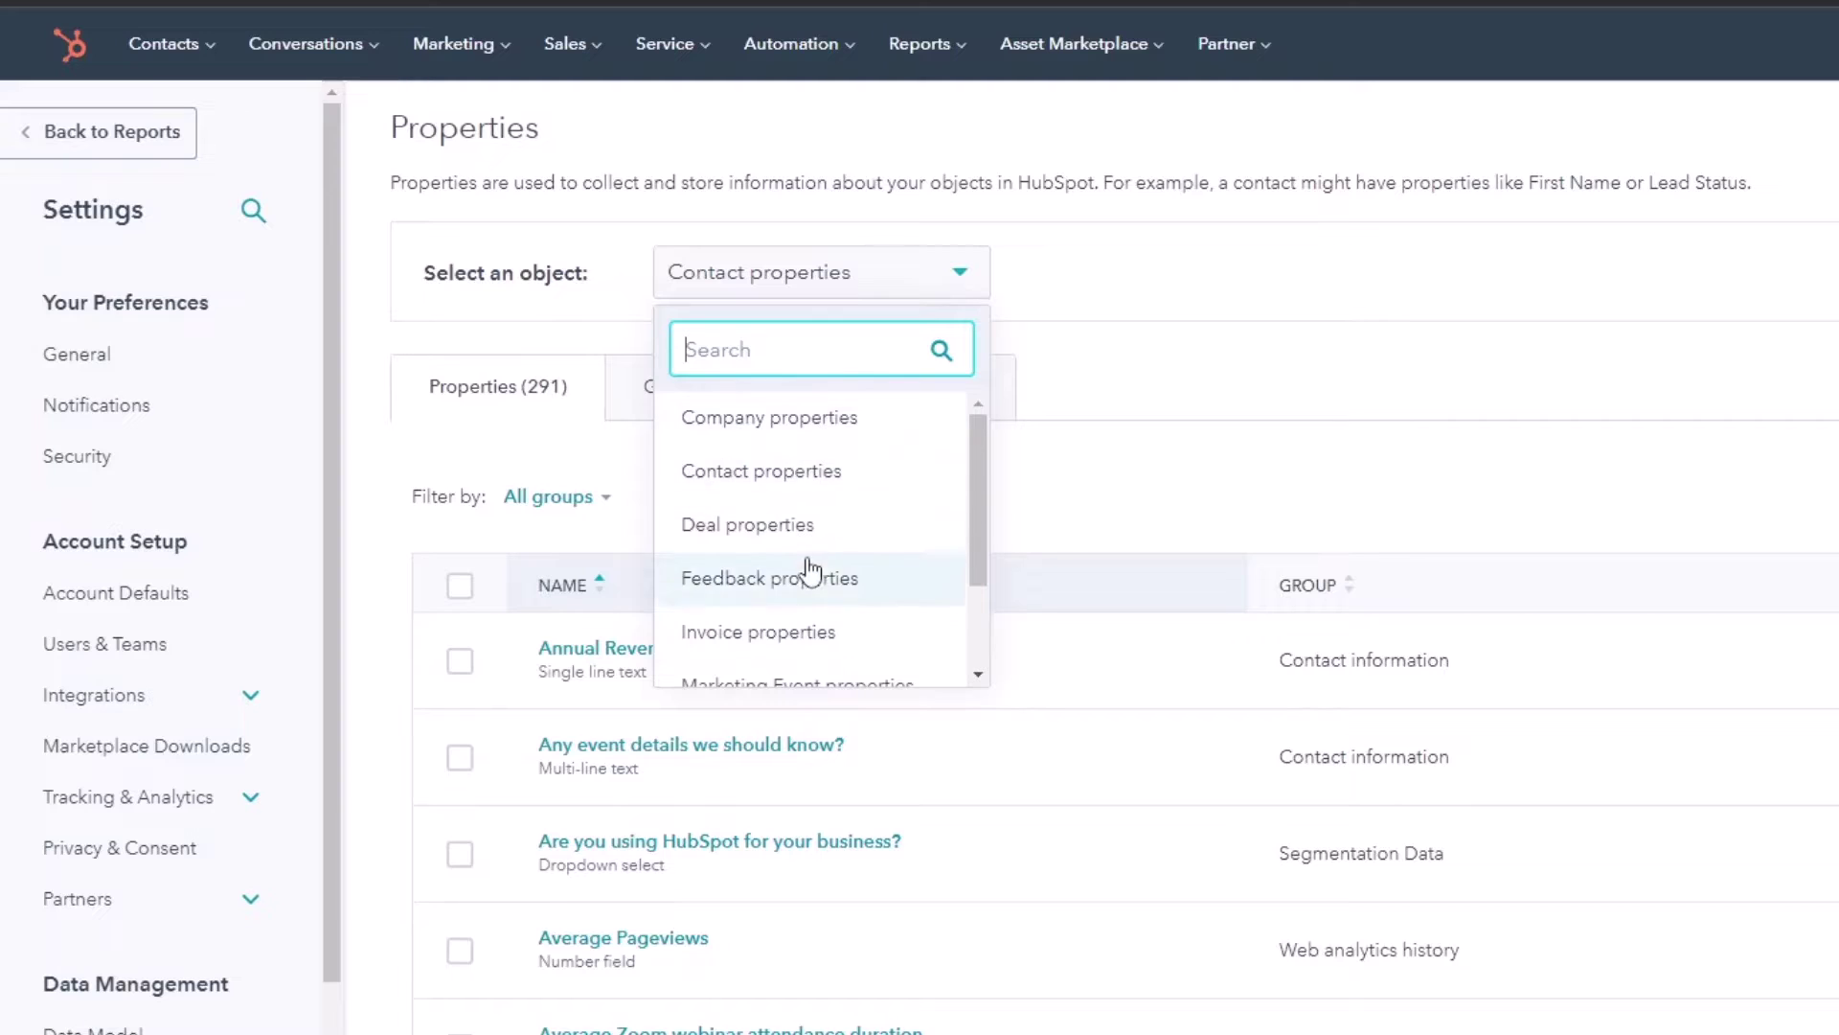
{"action": "scroll", "coordinate": [808, 570], "scroll_direction": "down", "scroll_amount": 3}
{"action": "scroll", "coordinate": [804, 537], "scroll_direction": "up", "scroll_amount": 3}
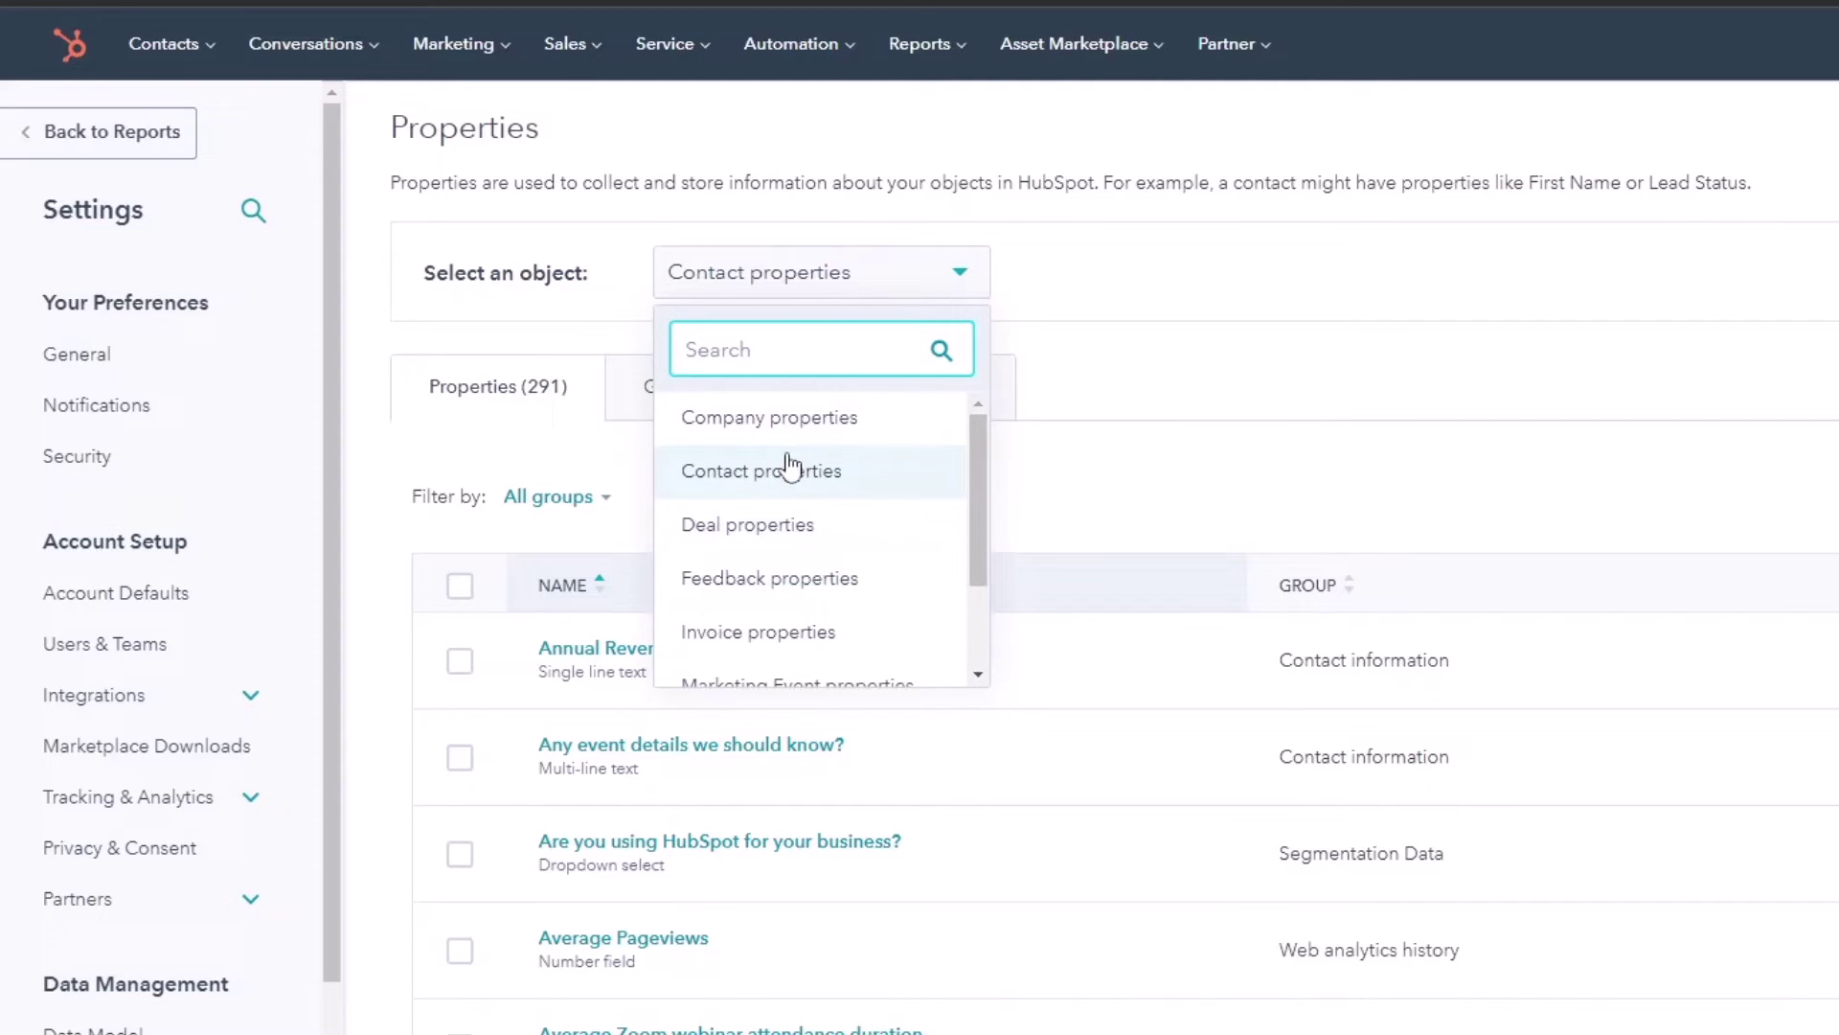
{"action": "left_click", "coordinate": [792, 475]}
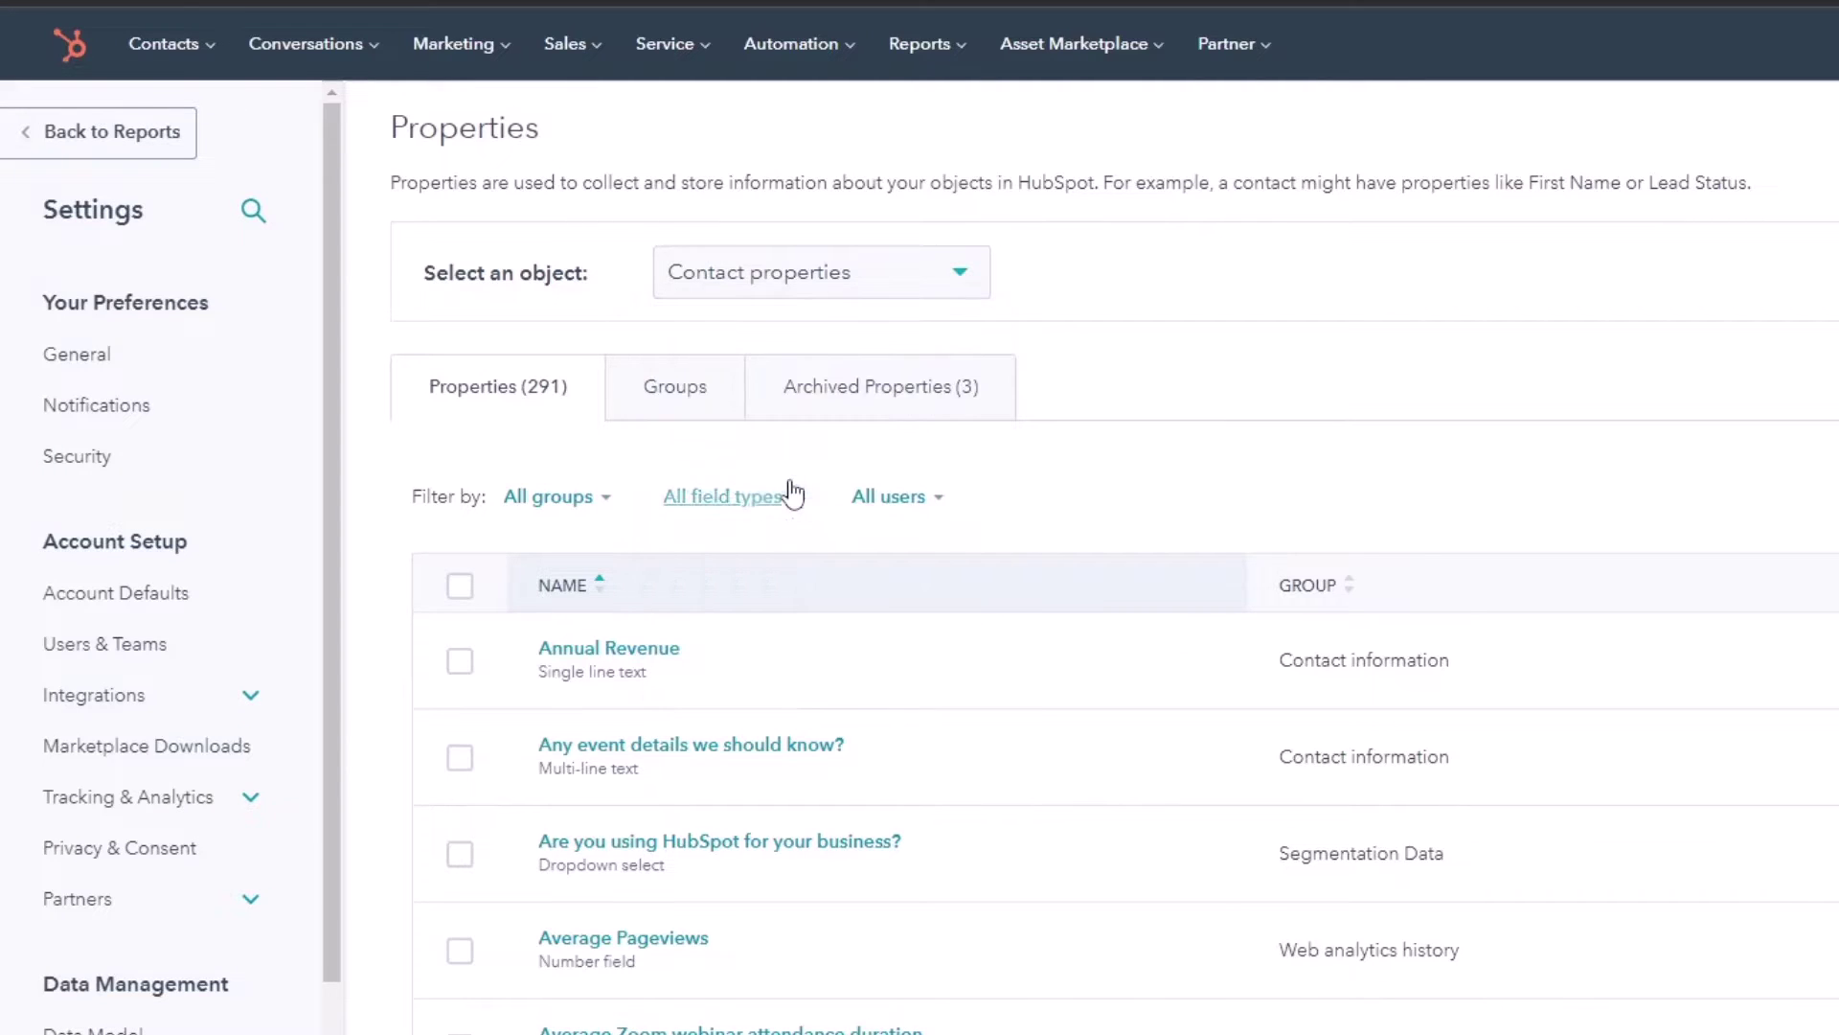
Show the contact property groups with counts, e.g. Contact information (158) and Email information (31).
{"action": "left_click", "coordinate": [685, 403]}
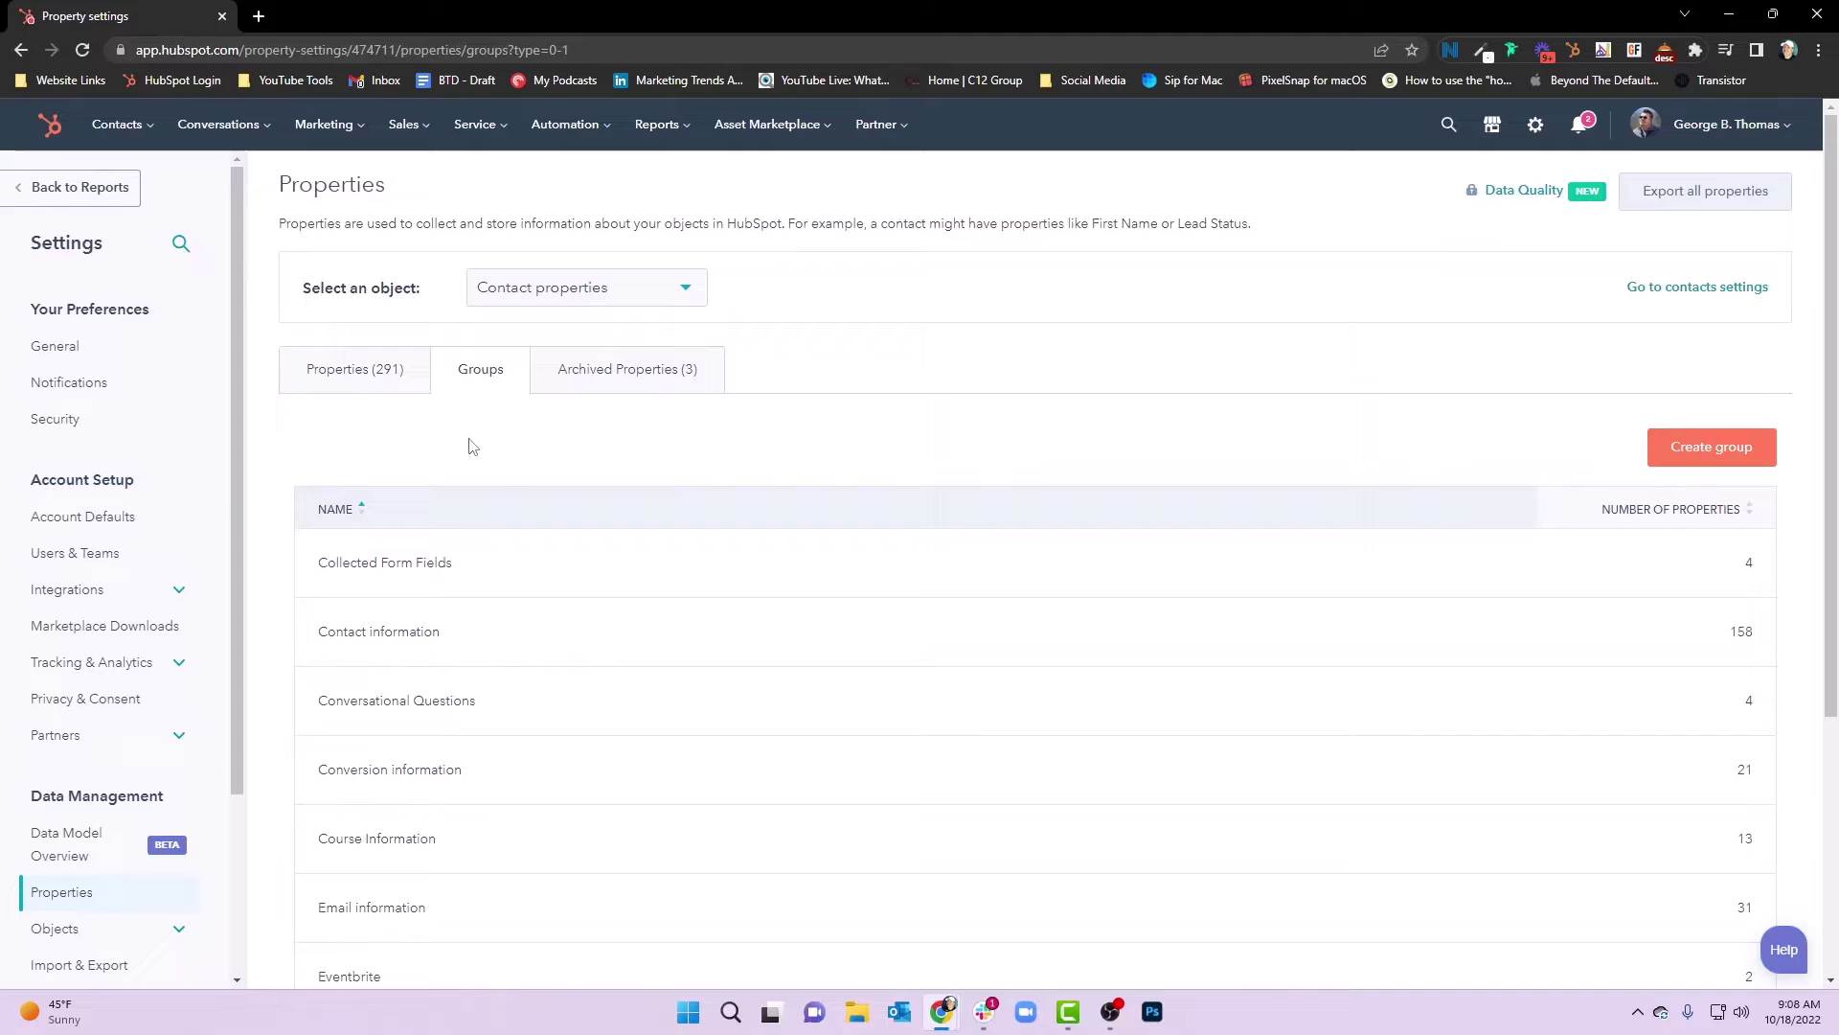
{"action": "mouse_move", "coordinate": [505, 577]}
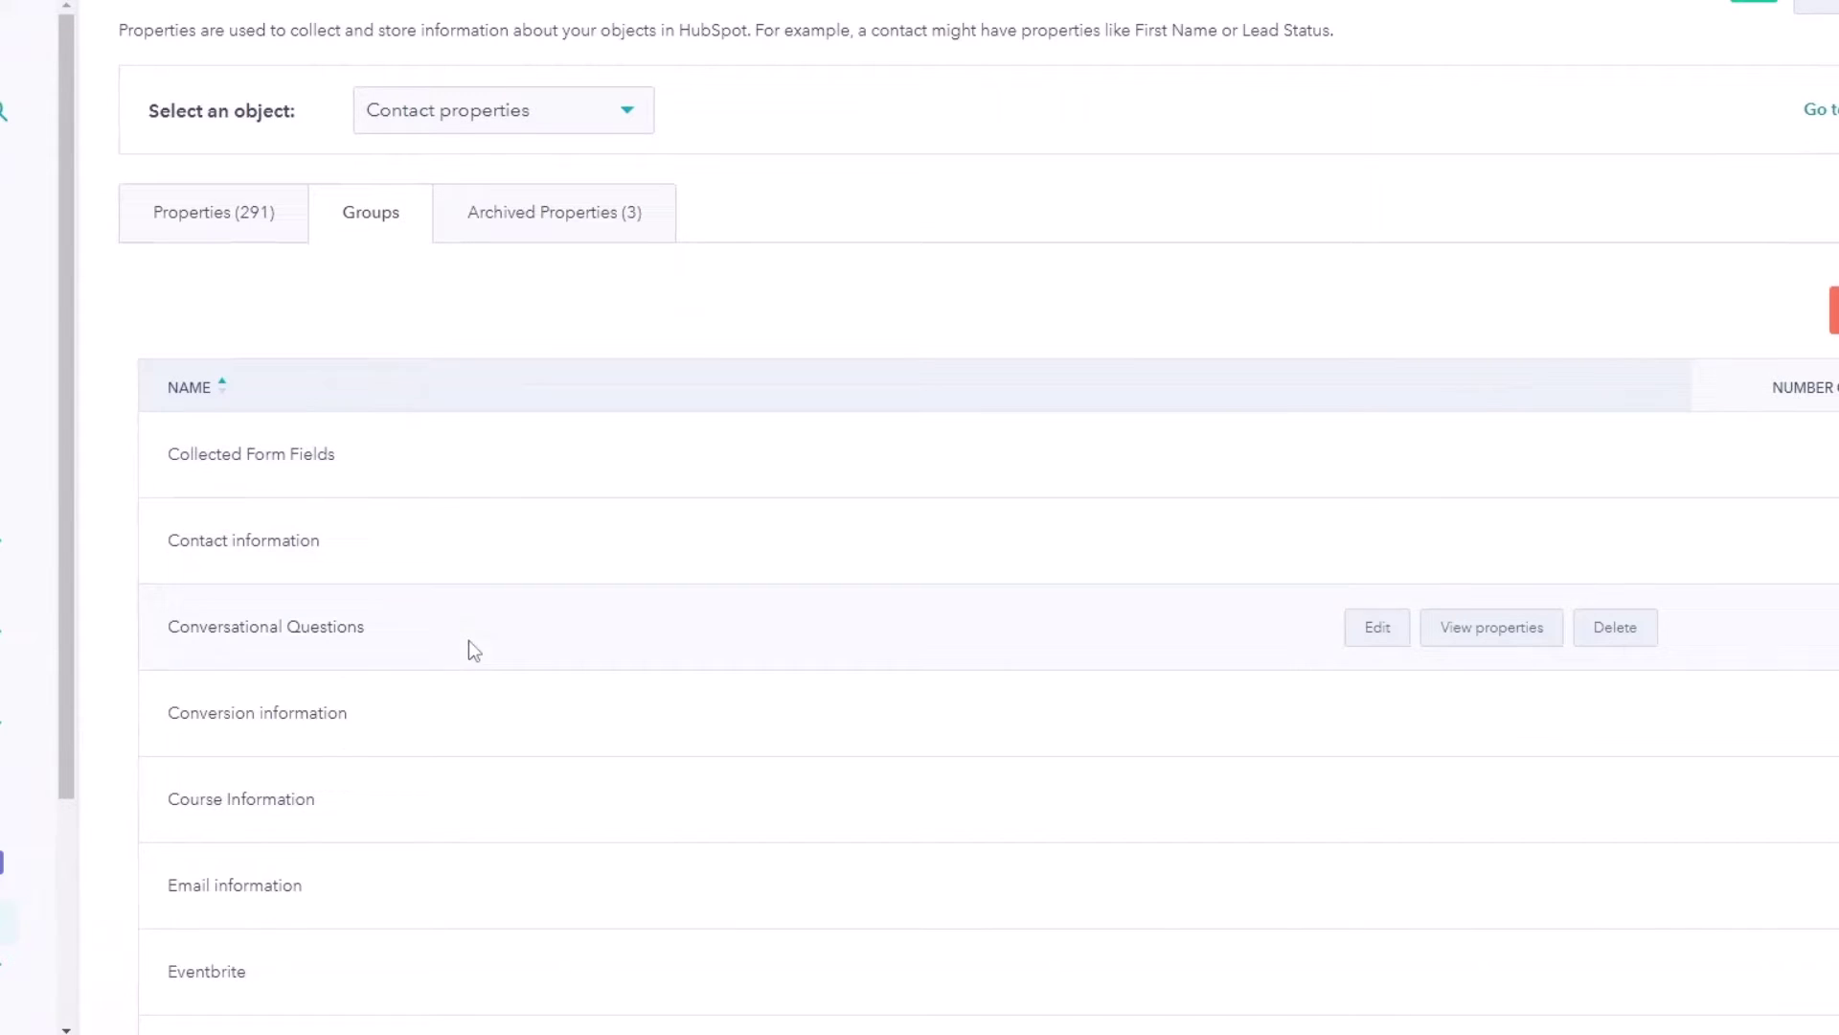
{"action": "scroll", "coordinate": [423, 631], "scroll_direction": "down", "scroll_amount": 1}
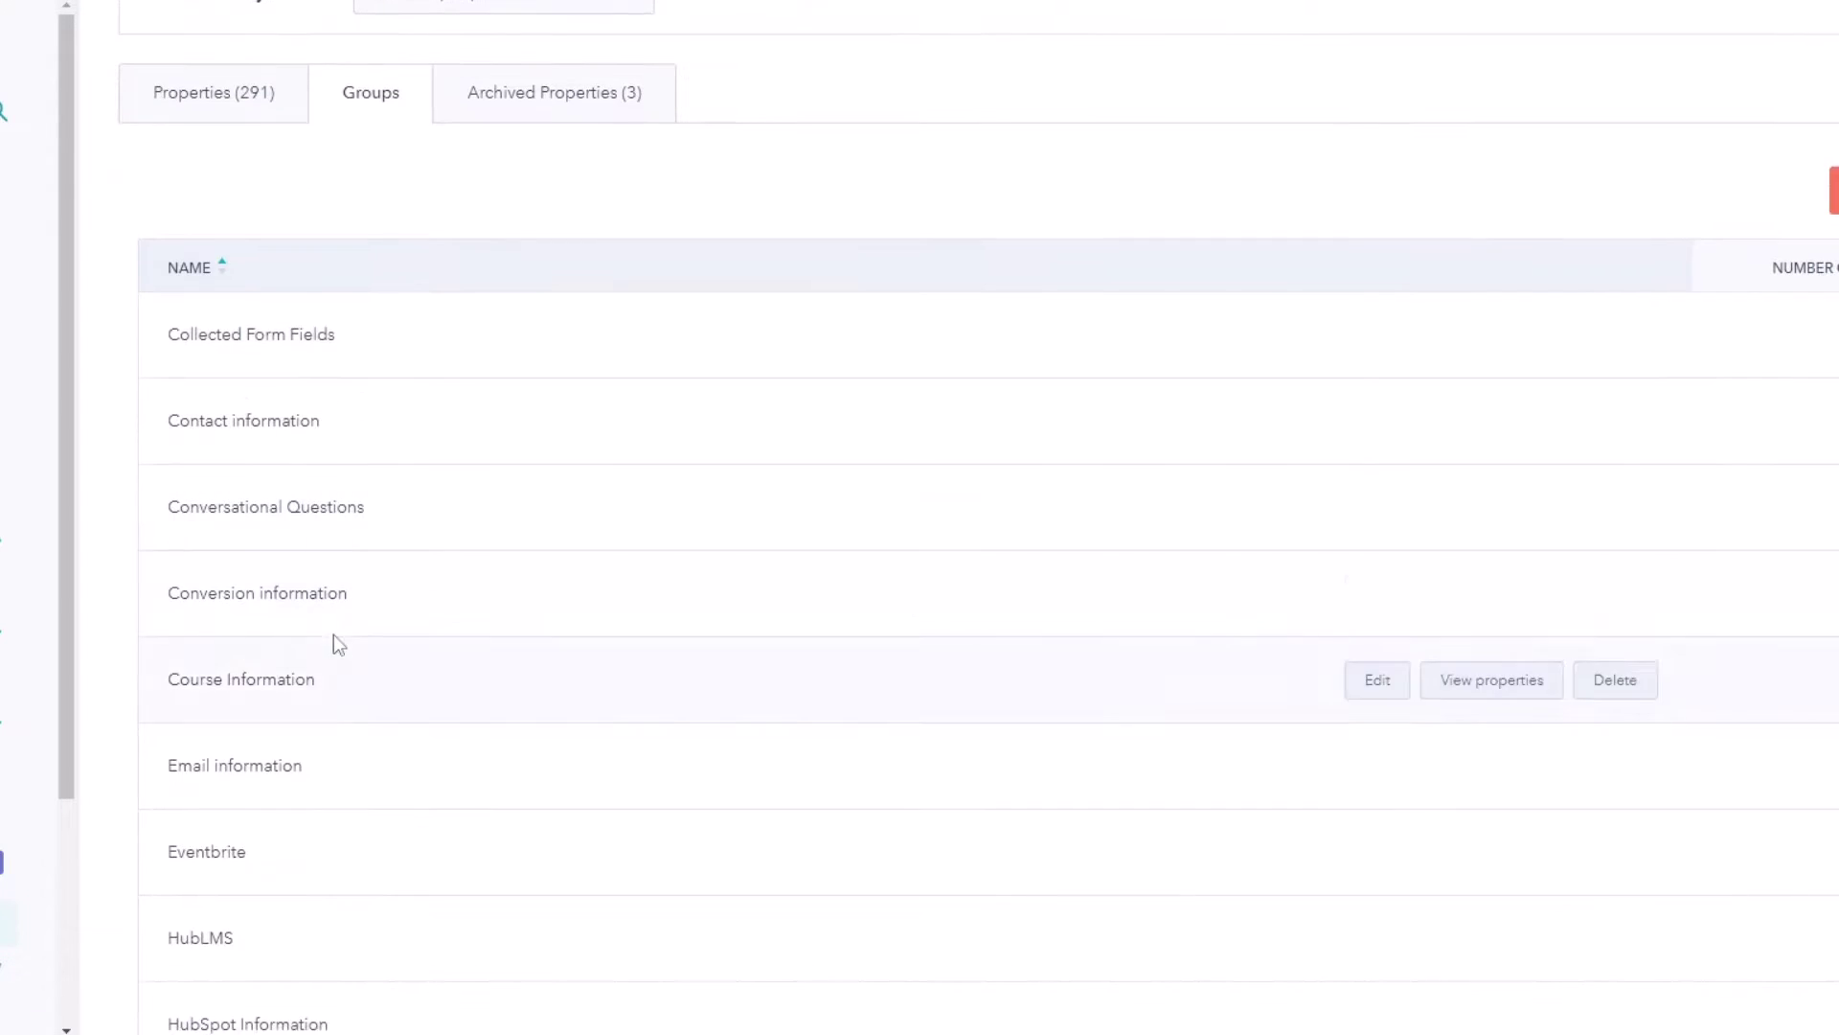
{"action": "scroll", "coordinate": [402, 686], "scroll_direction": "down", "scroll_amount": 1}
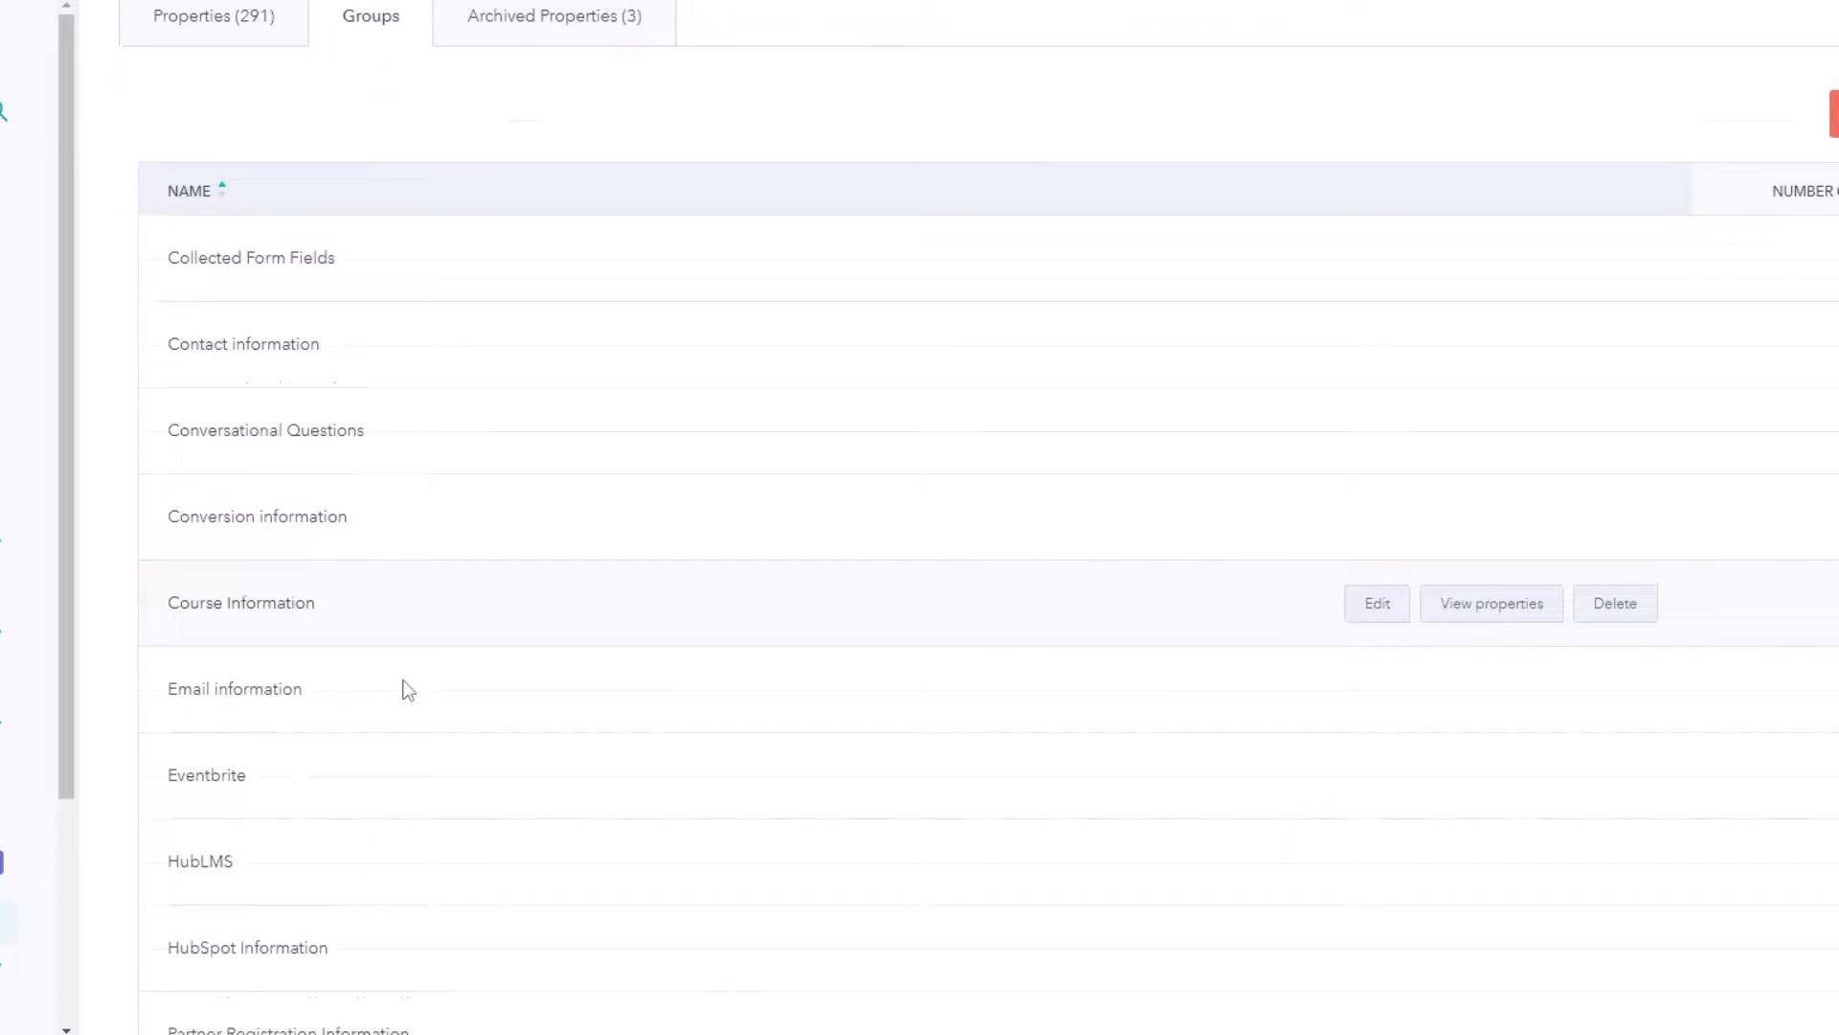
{"action": "scroll", "coordinate": [377, 659], "scroll_direction": "down", "scroll_amount": 1}
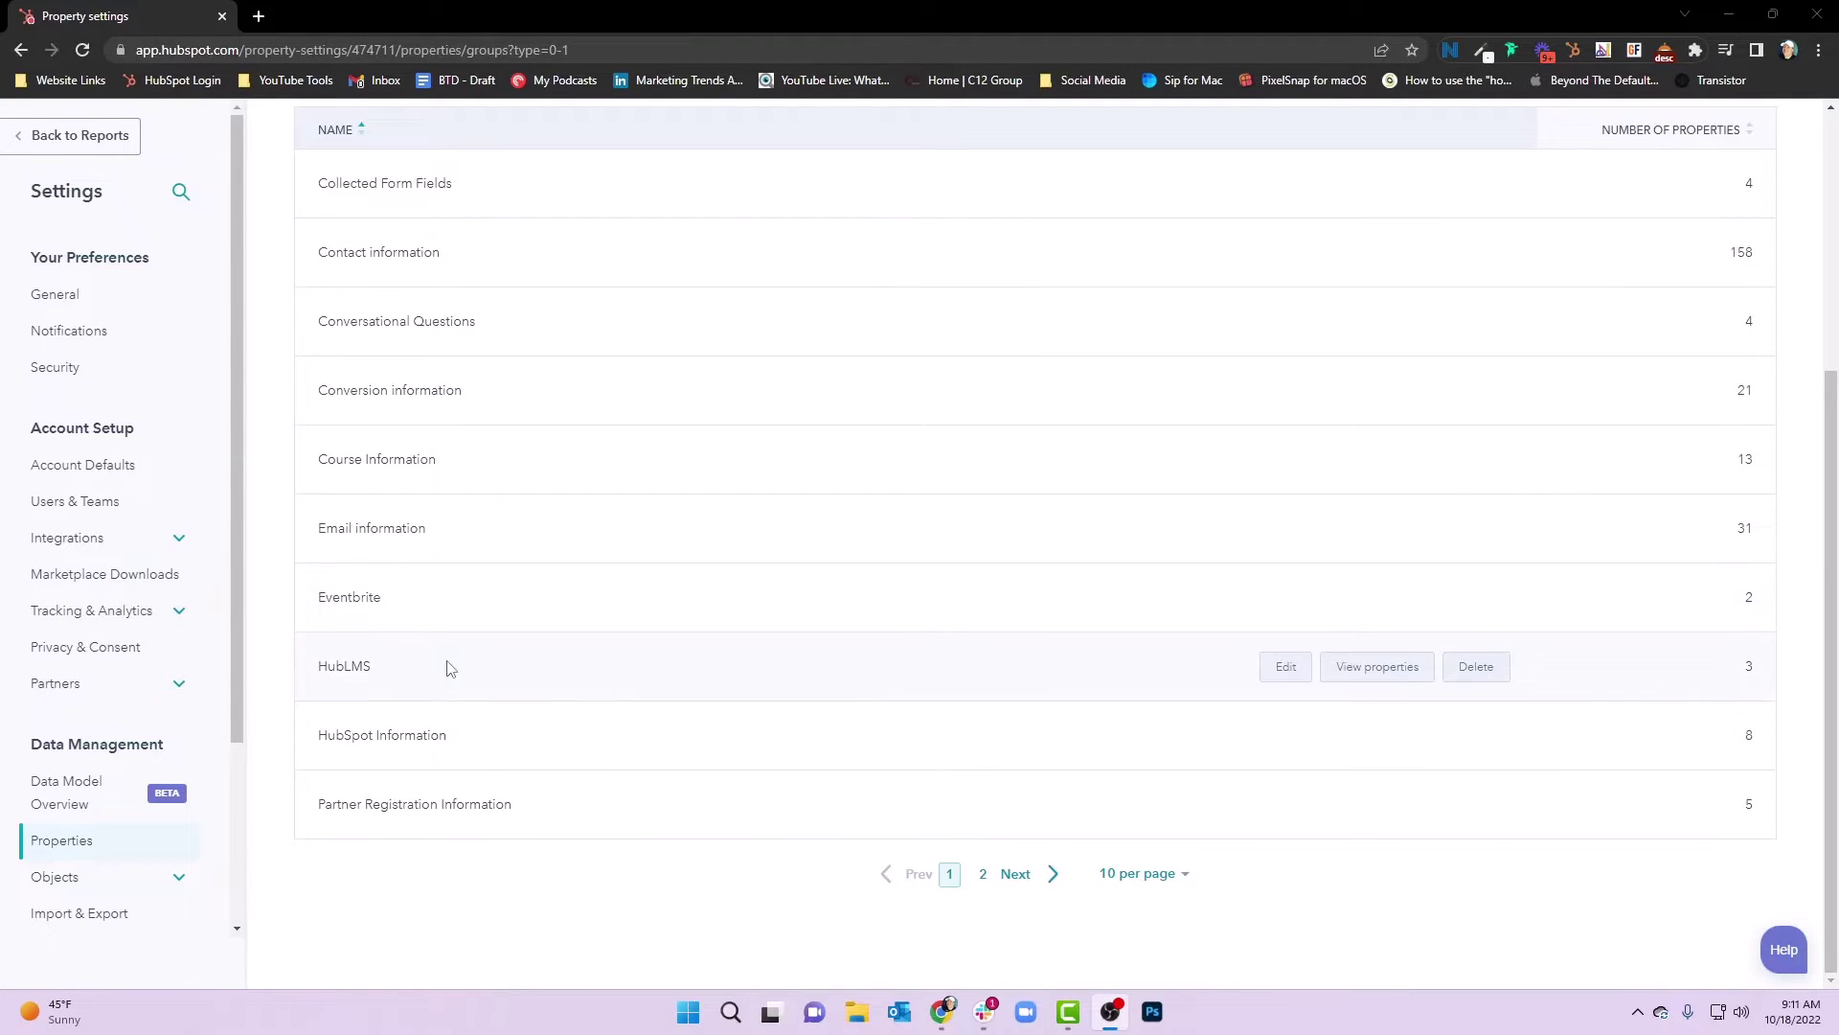
{"action": "left_click", "coordinate": [982, 874]}
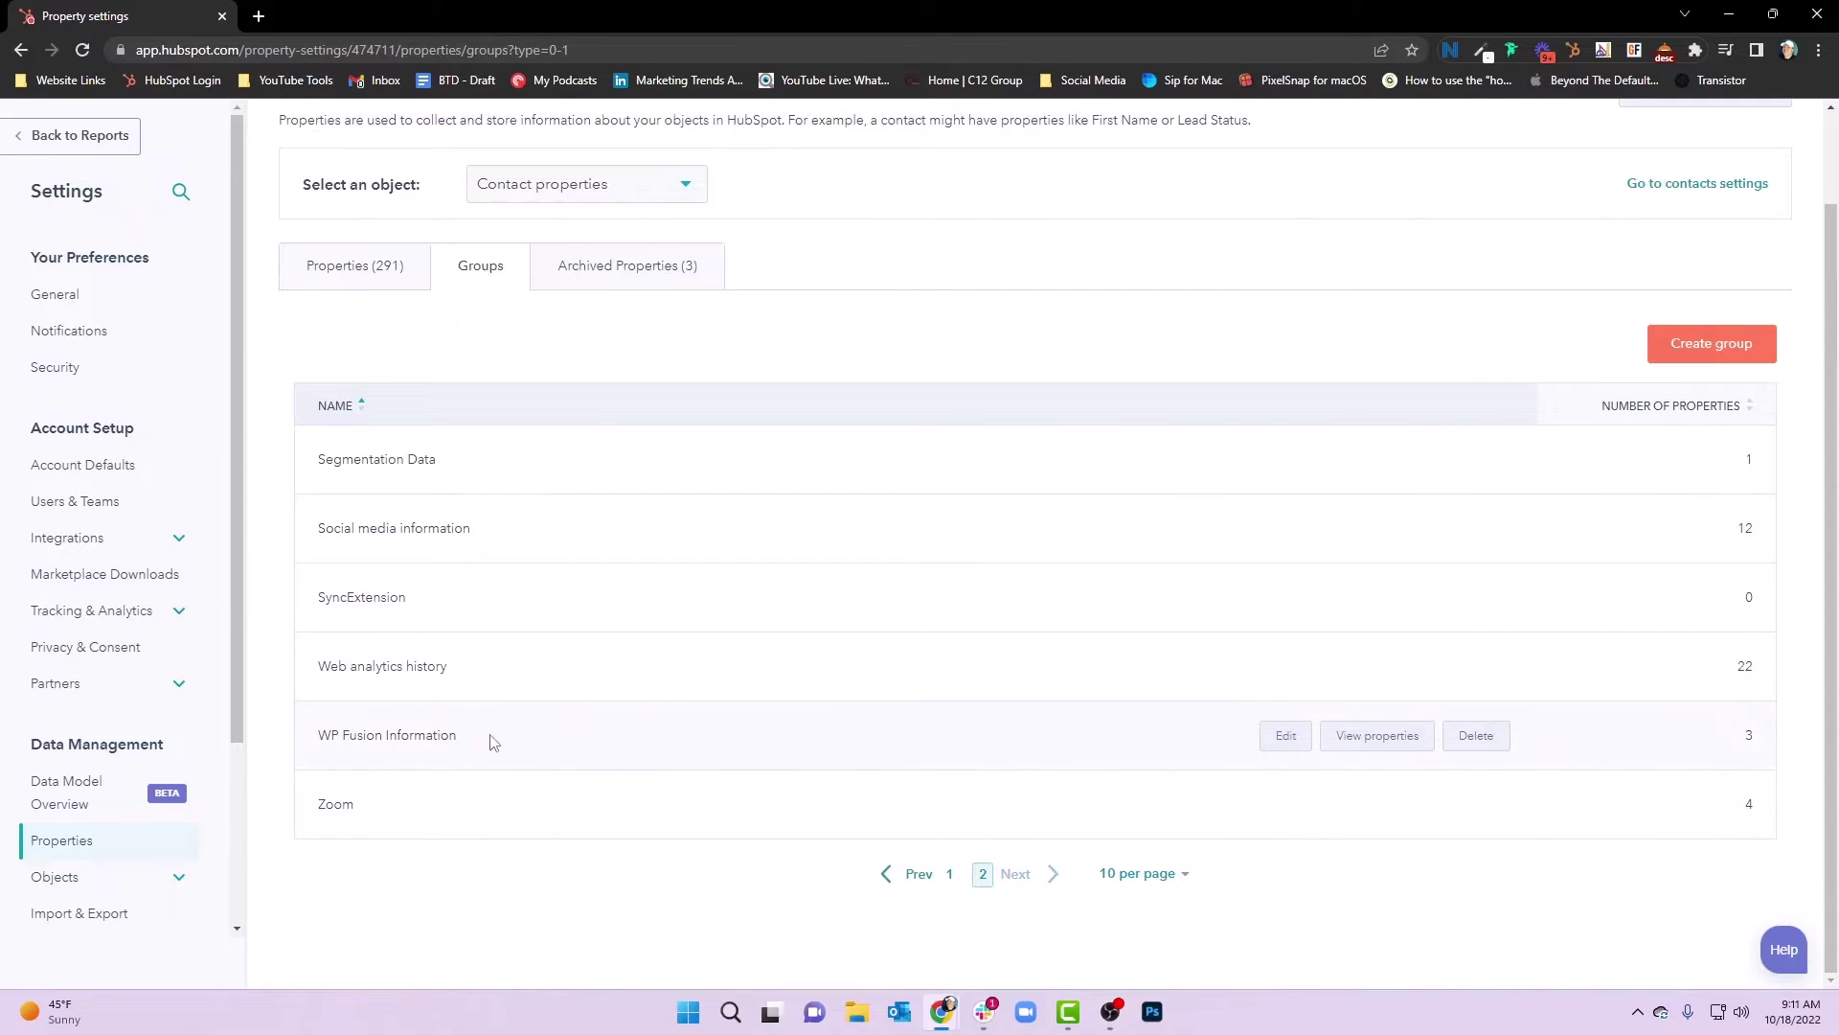
{"action": "left_click", "coordinate": [951, 873]}
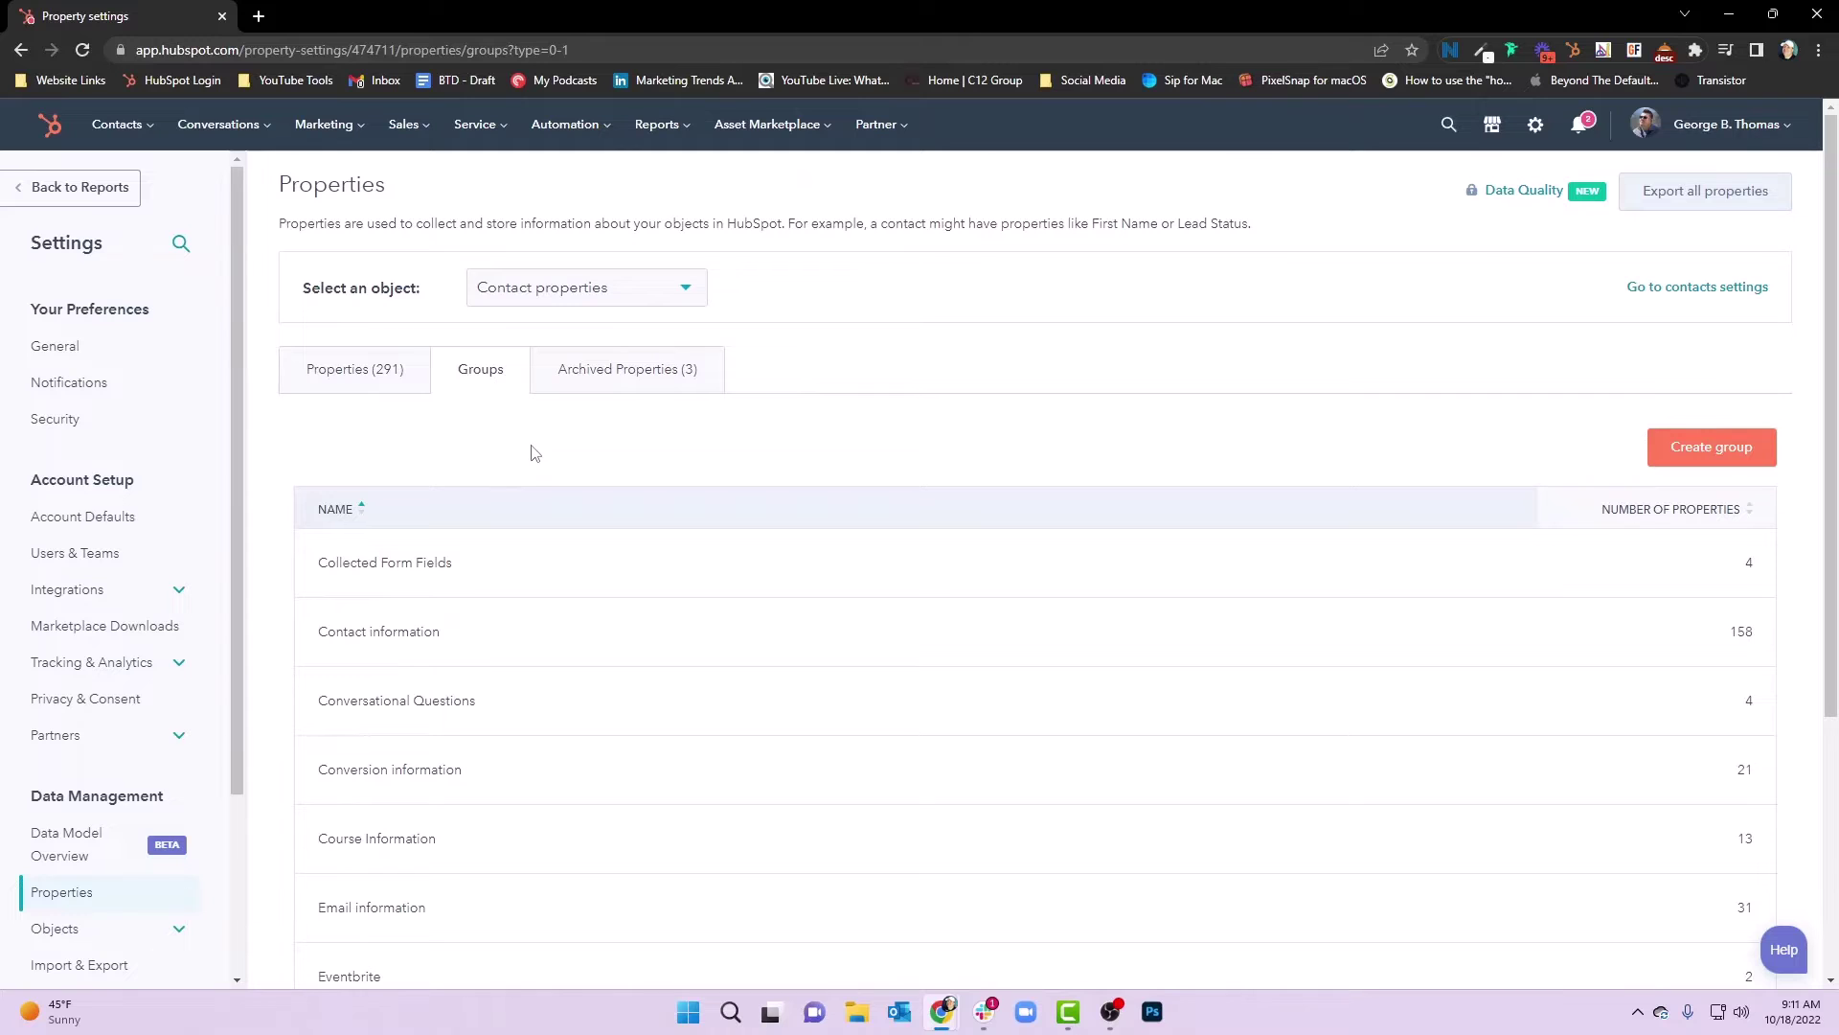
{"action": "scroll", "coordinate": [551, 546], "scroll_direction": "down", "scroll_amount": 2}
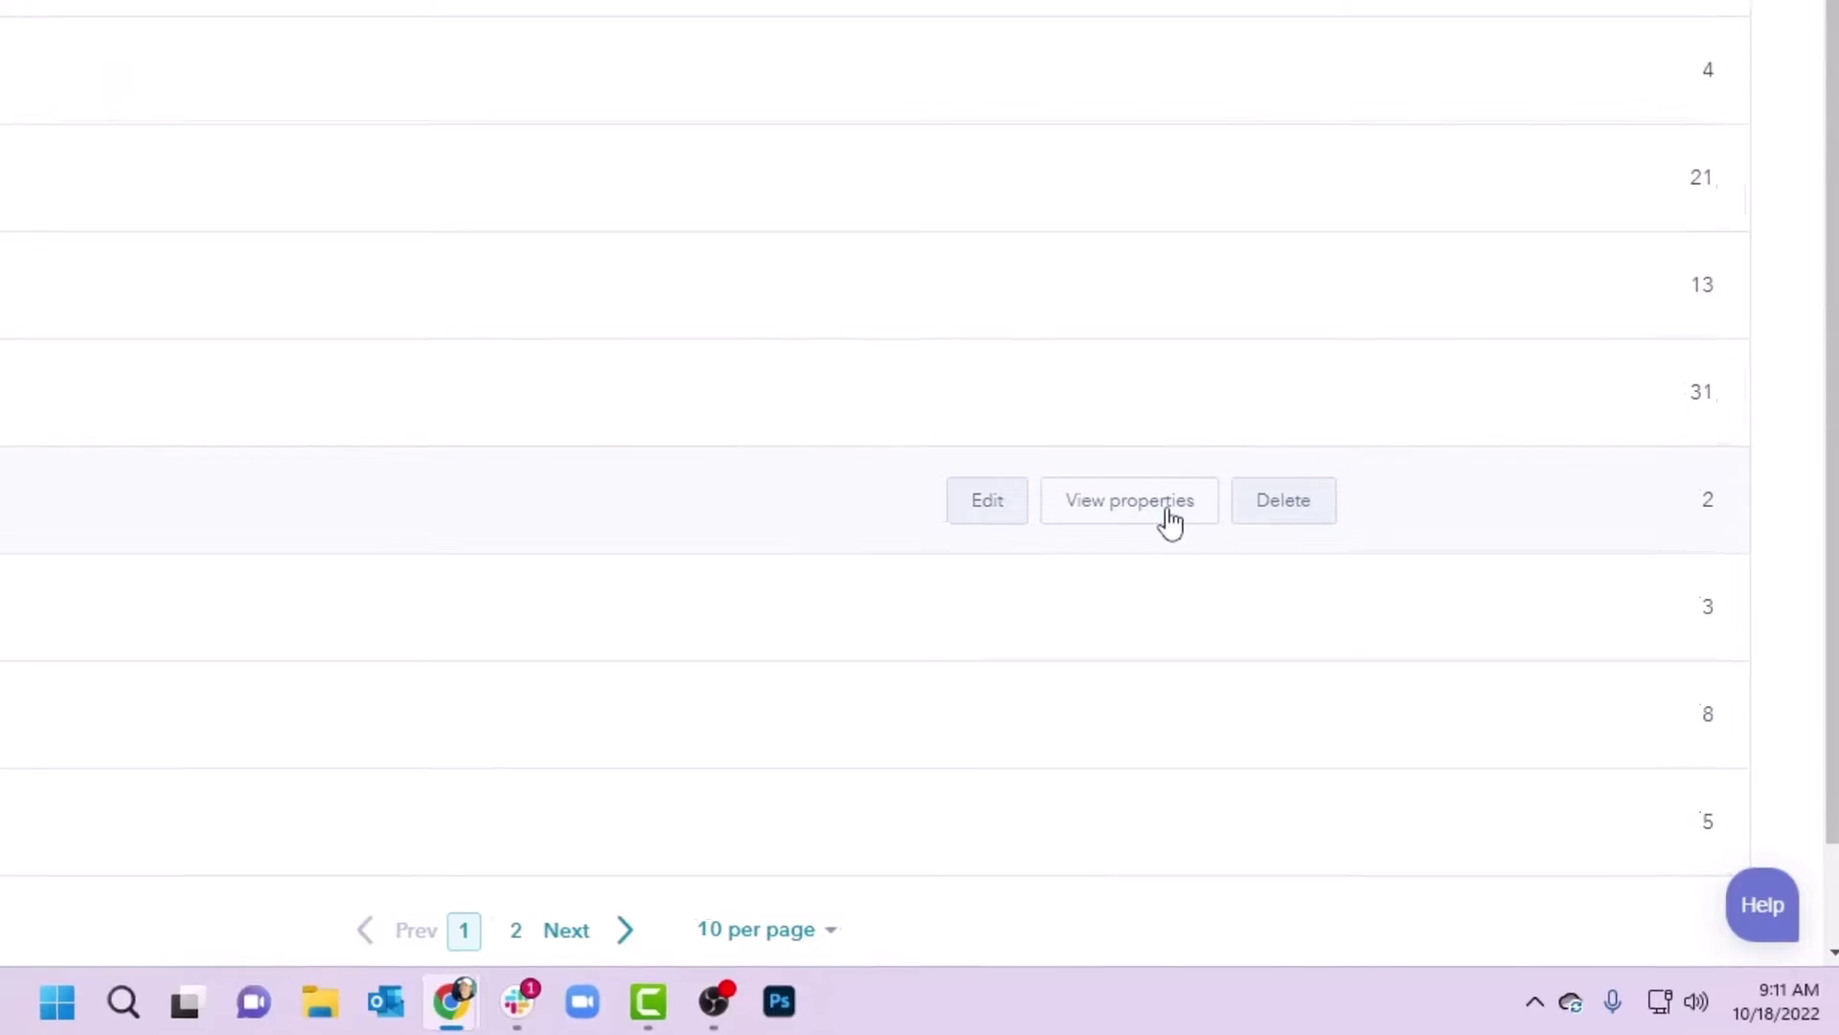
Archive Last Registered Event and Last Registered Event Date from the Eventbrite group, confirming with 2.
{"action": "left_click", "coordinate": [1159, 517]}
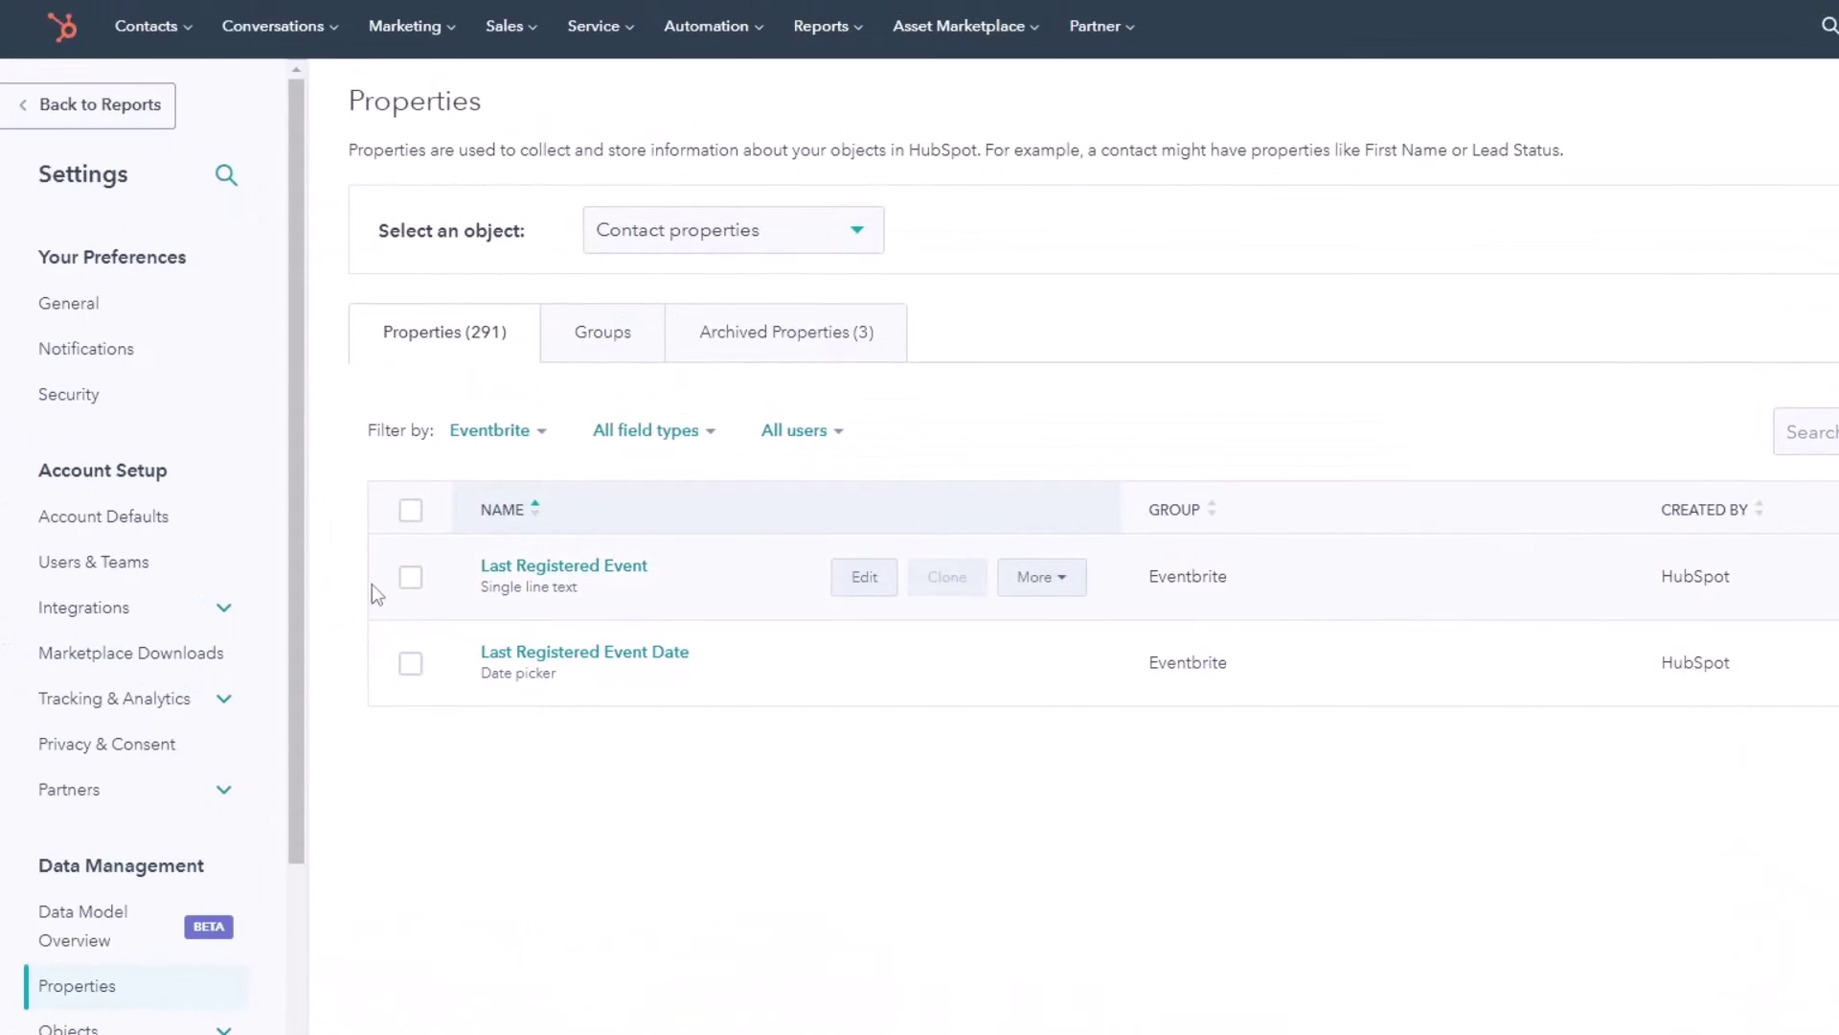
{"action": "left_click", "coordinate": [410, 578]}
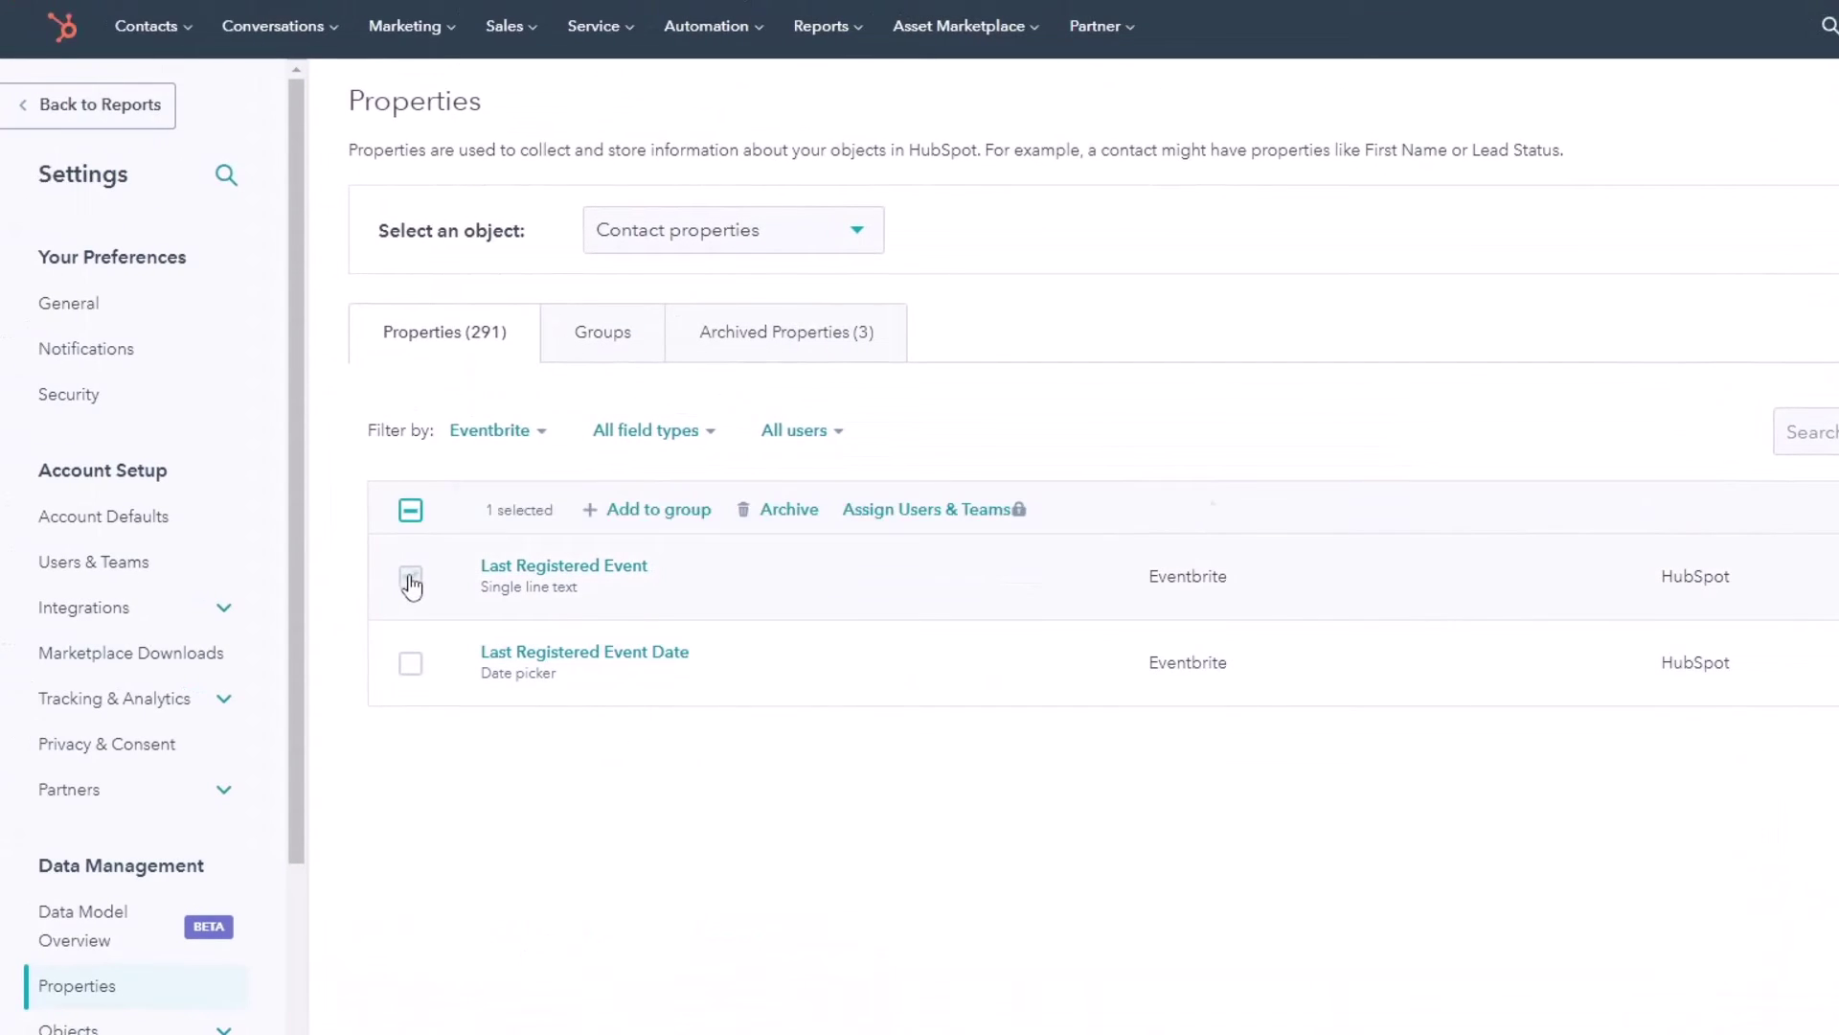
{"action": "left_click", "coordinate": [410, 676]}
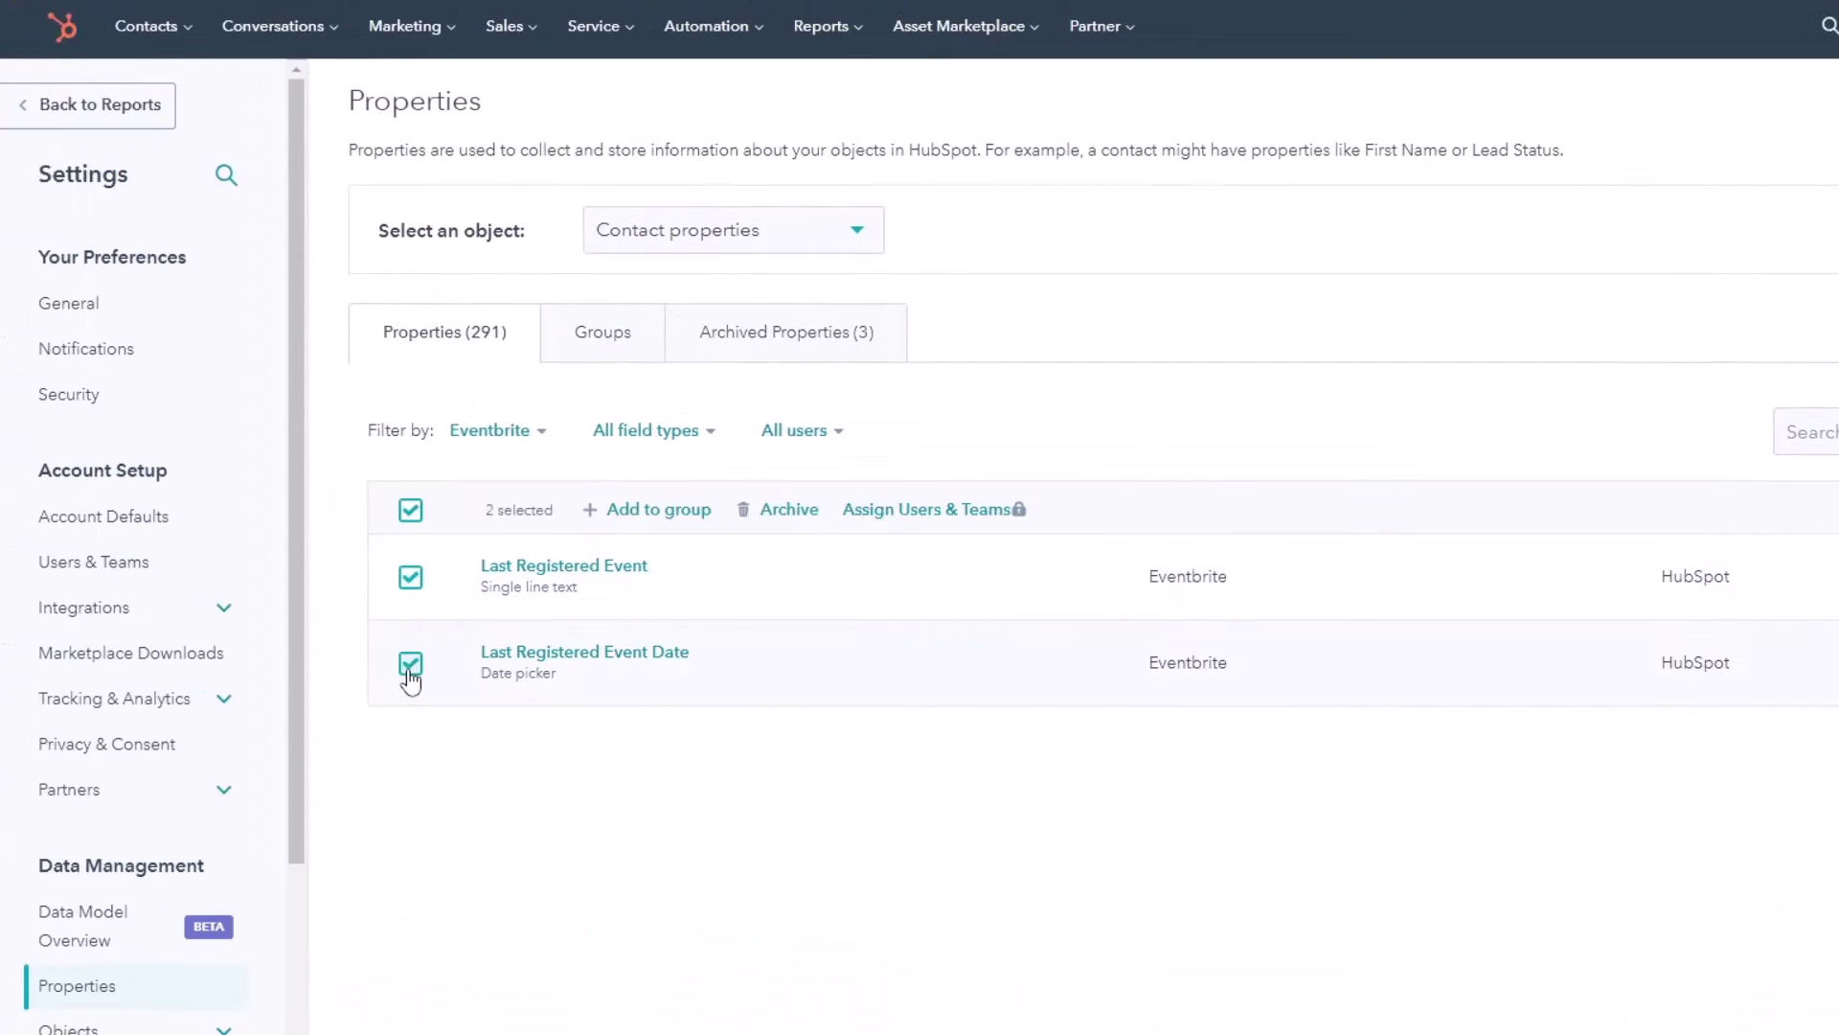
{"action": "left_click", "coordinate": [795, 512]}
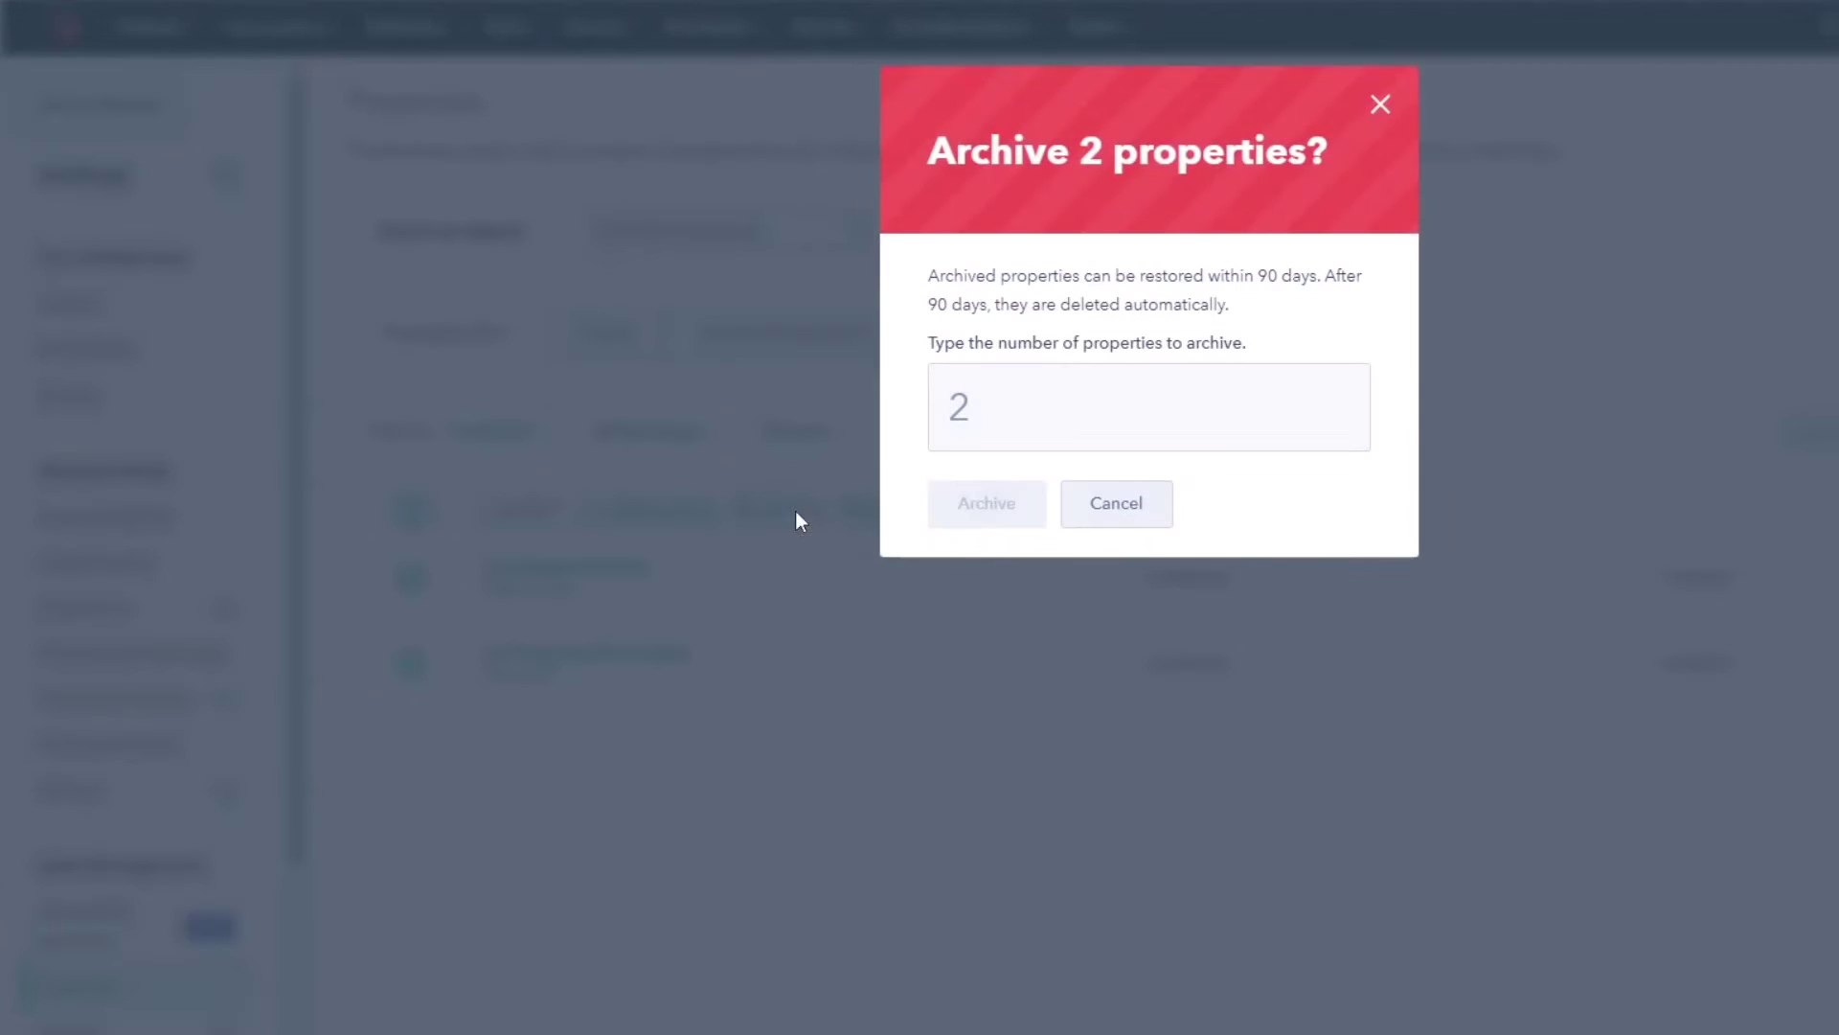
{"action": "left_click", "coordinate": [991, 403]}
{"action": "type", "text": "2"}
{"action": "left_click", "coordinate": [986, 508]}
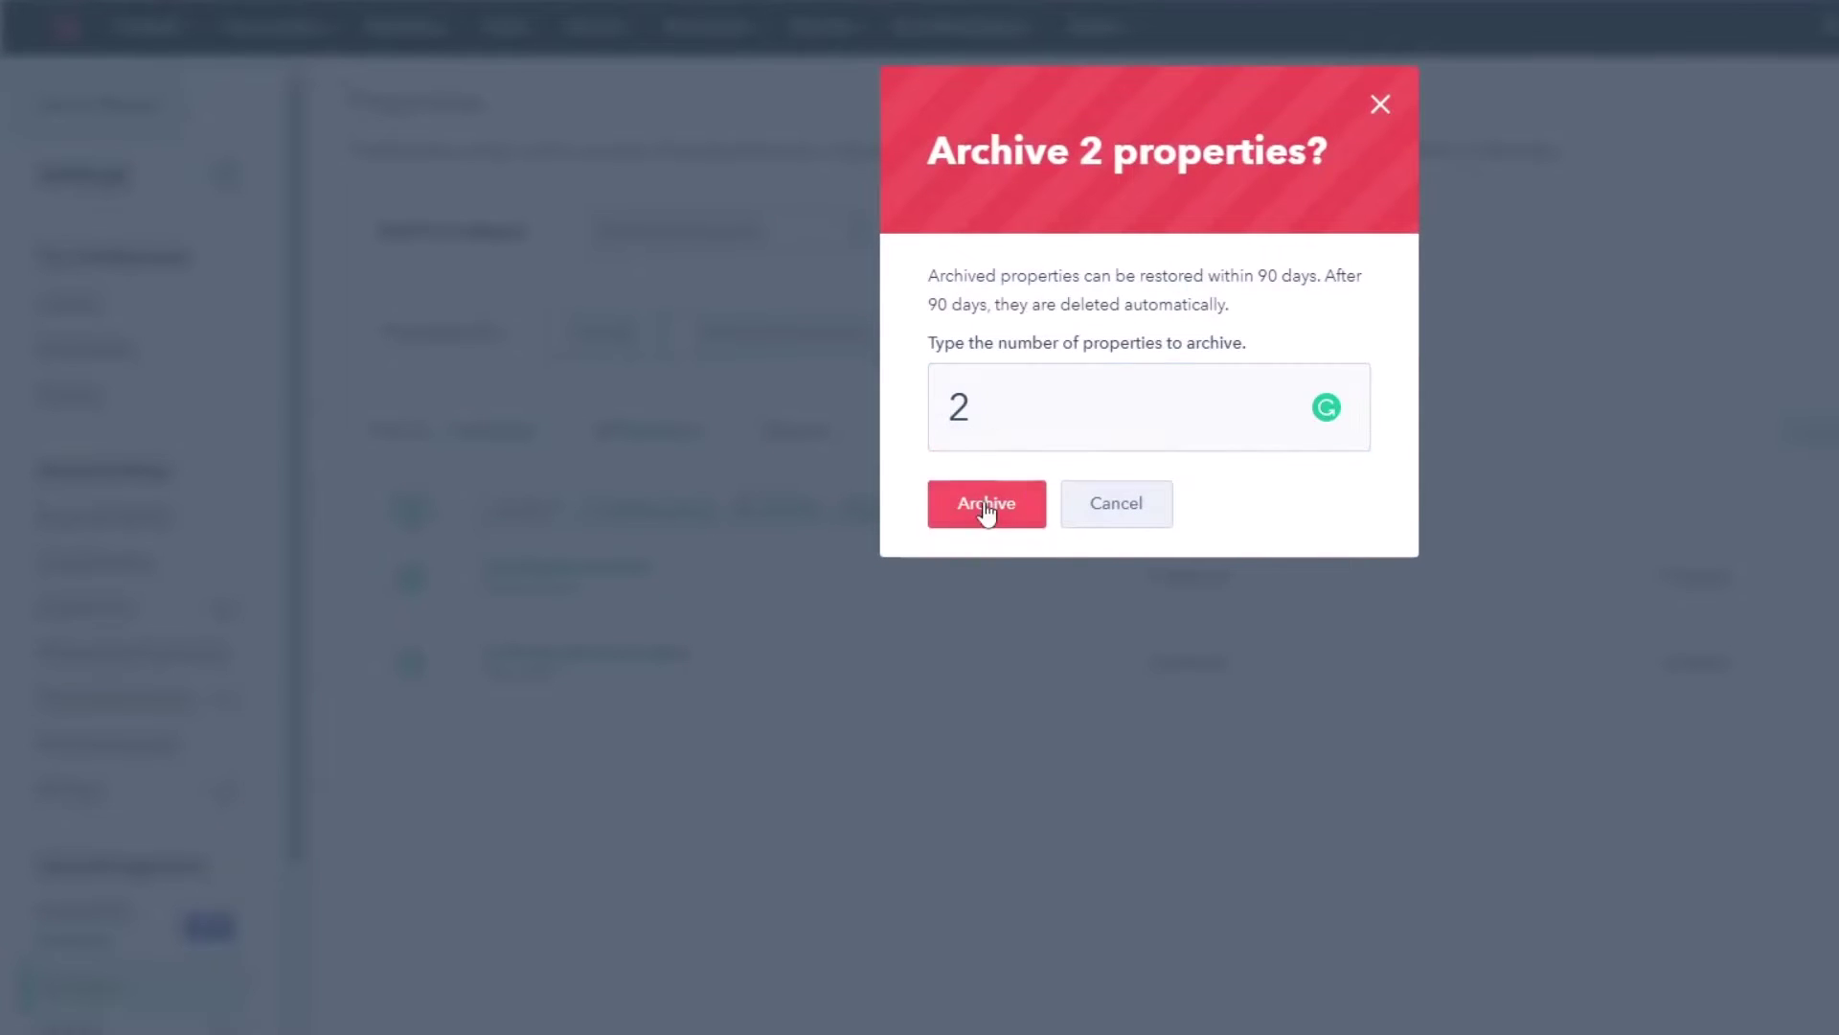
Delete the Eventbrite group, moving its remaining properties into Contact information.
{"action": "left_click", "coordinate": [578, 349]}
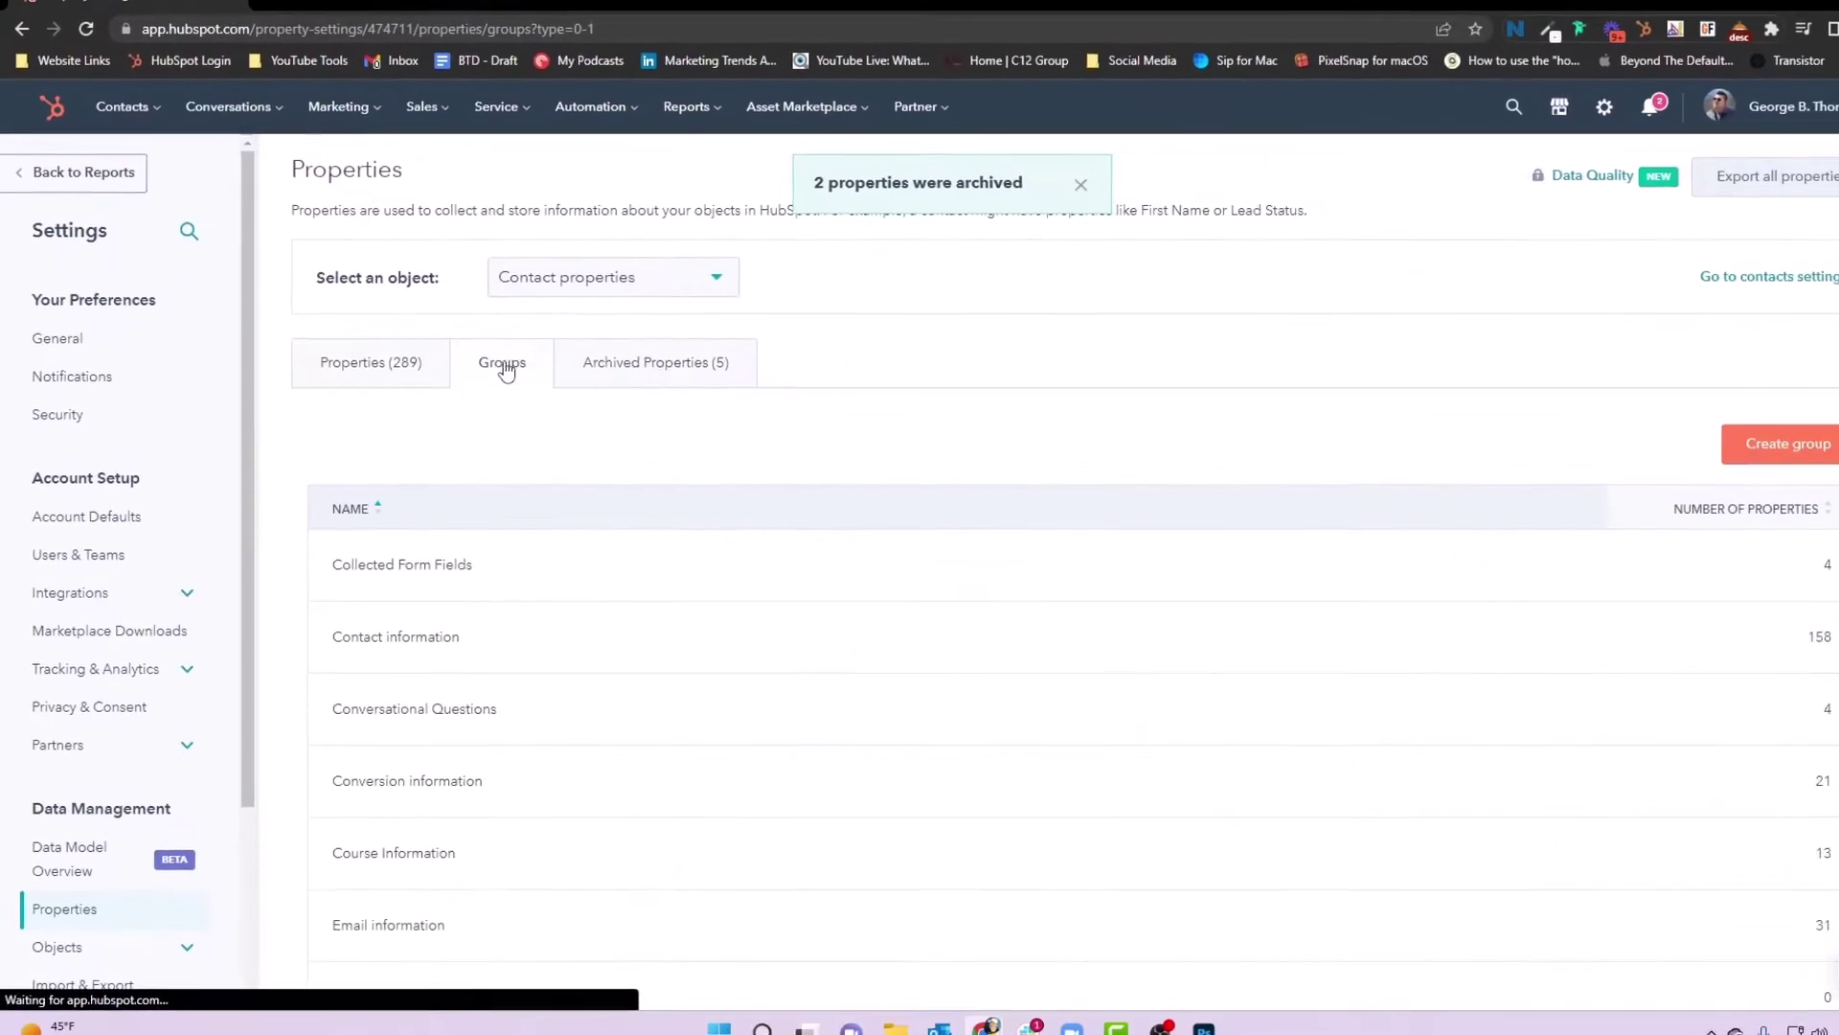
{"action": "scroll", "coordinate": [498, 594], "scroll_direction": "down", "scroll_amount": 4}
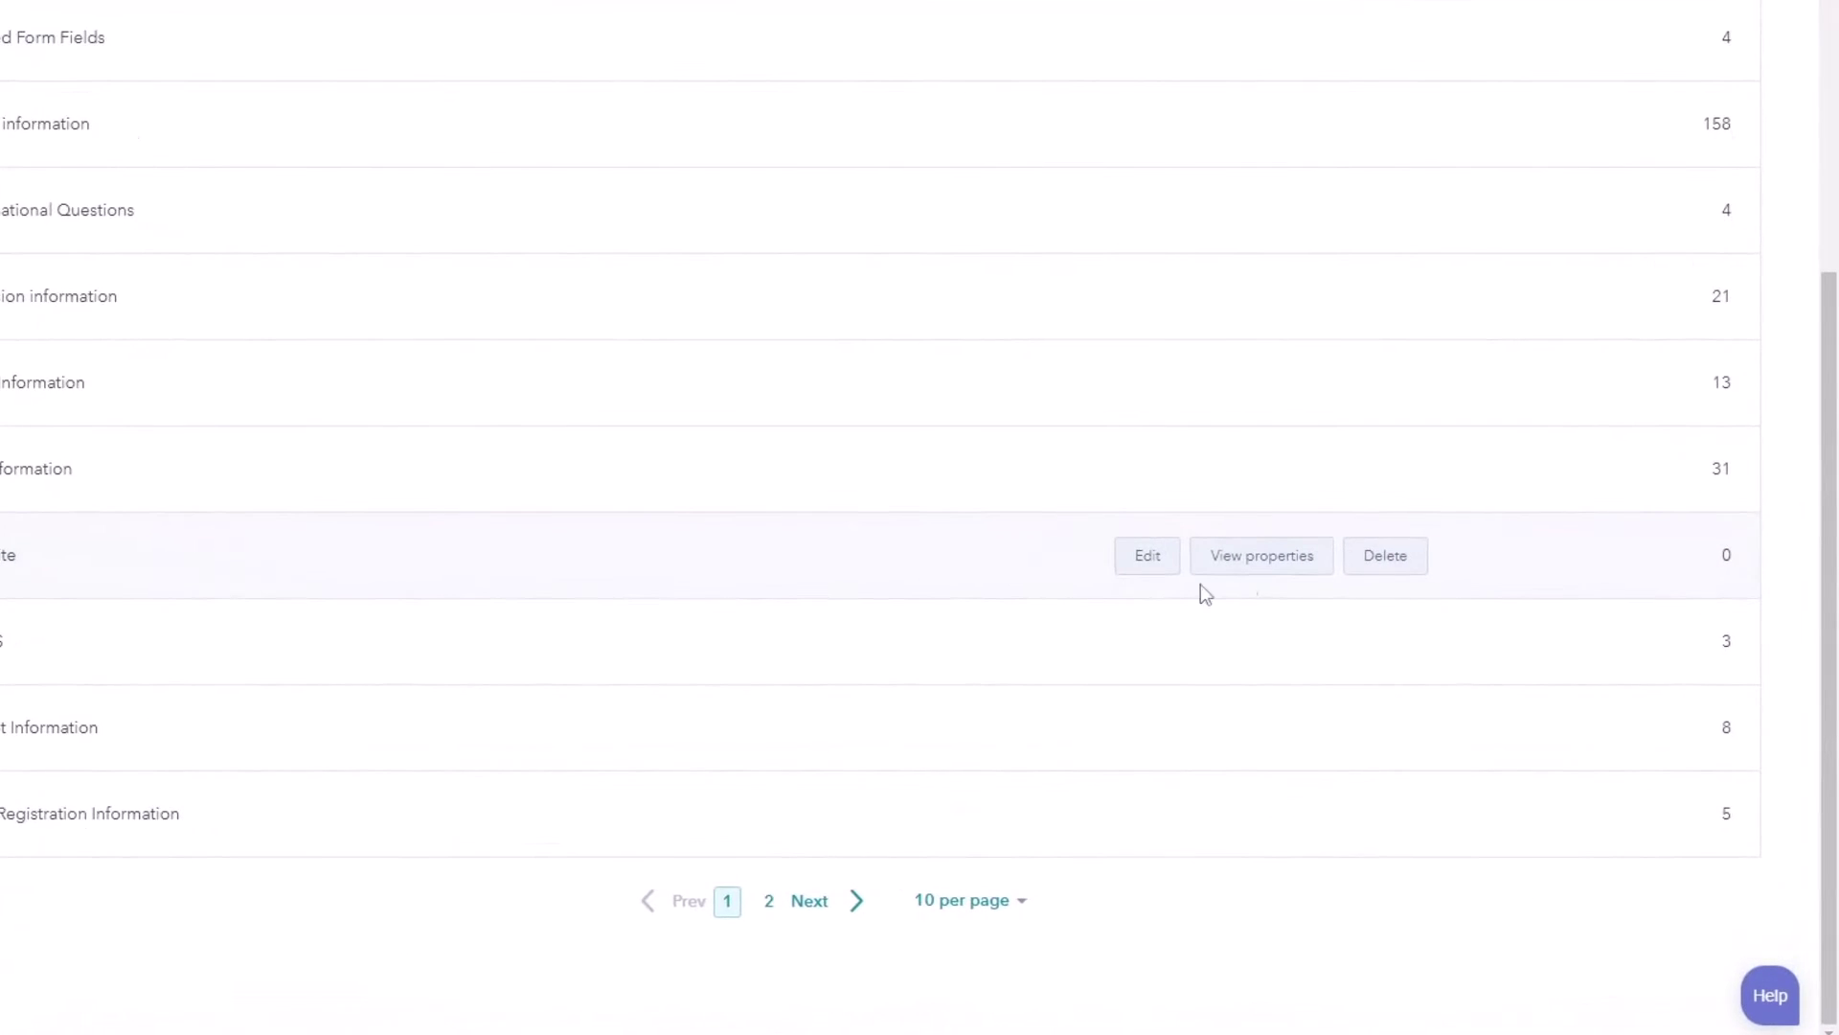
{"action": "left_click", "coordinate": [1390, 570]}
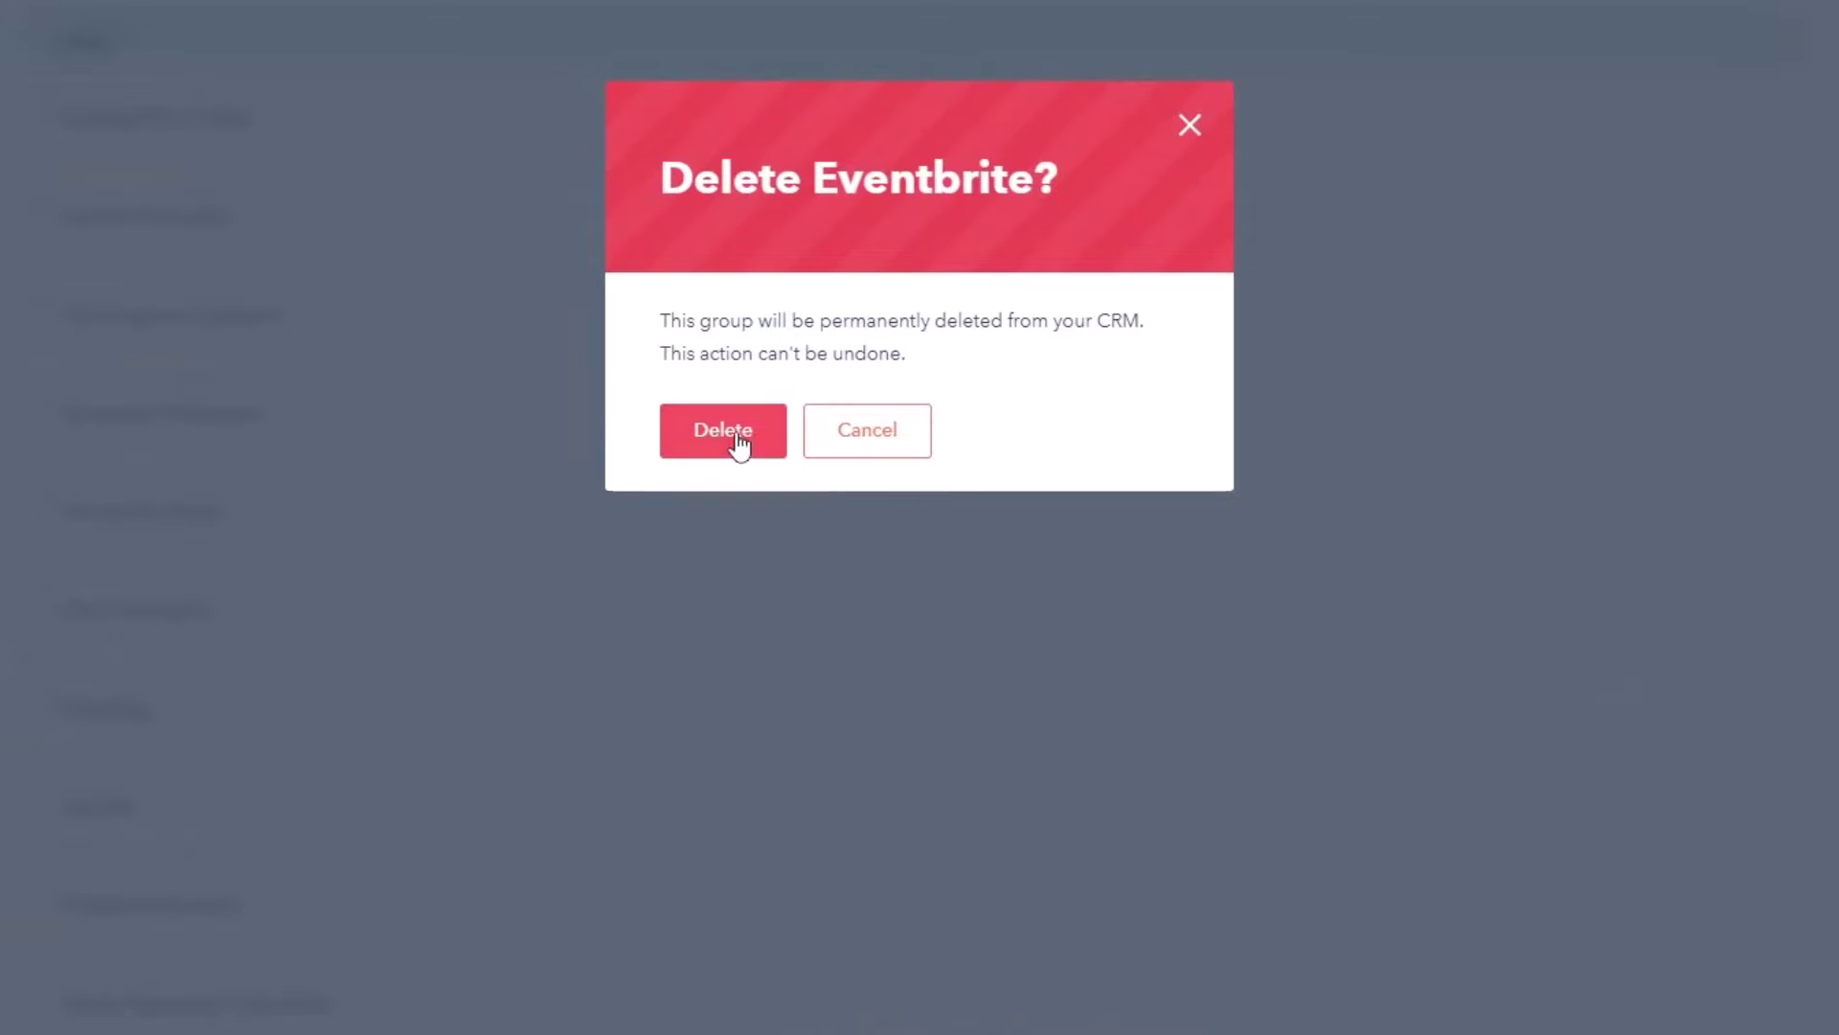
{"action": "left_click", "coordinate": [739, 446]}
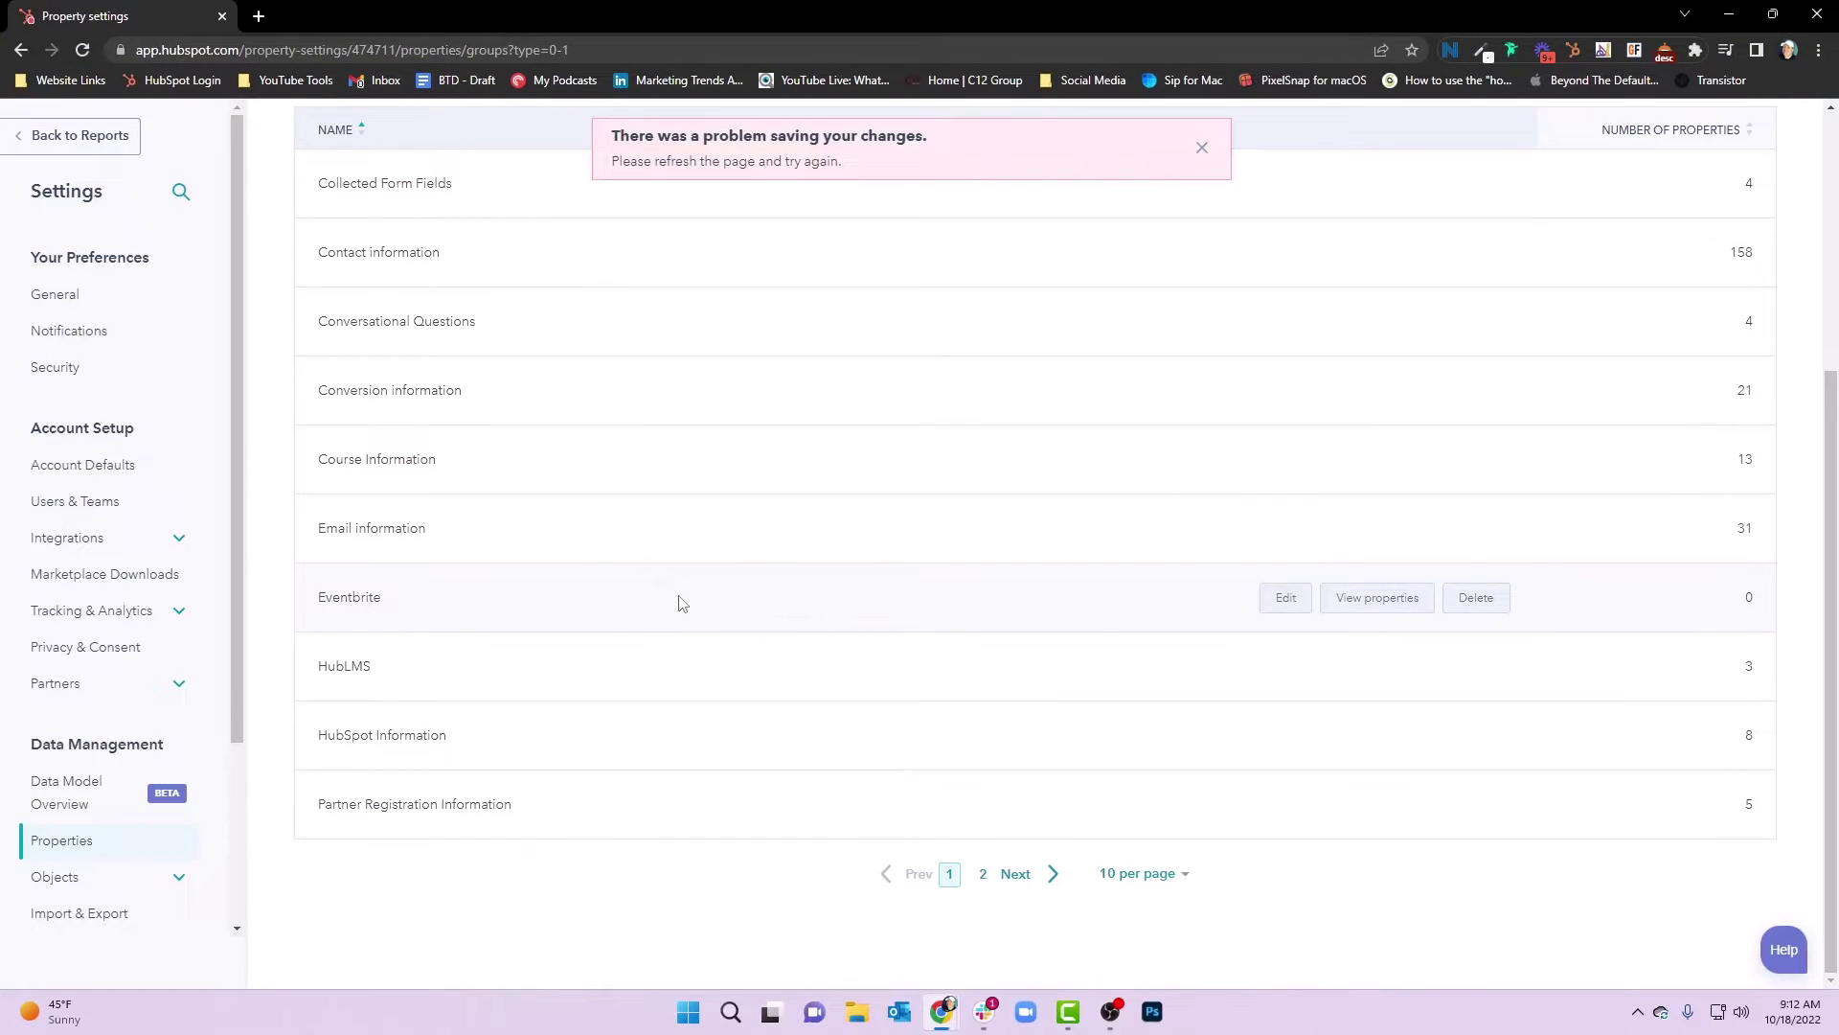
{"action": "scroll", "coordinate": [817, 574], "scroll_direction": "up", "scroll_amount": 1}
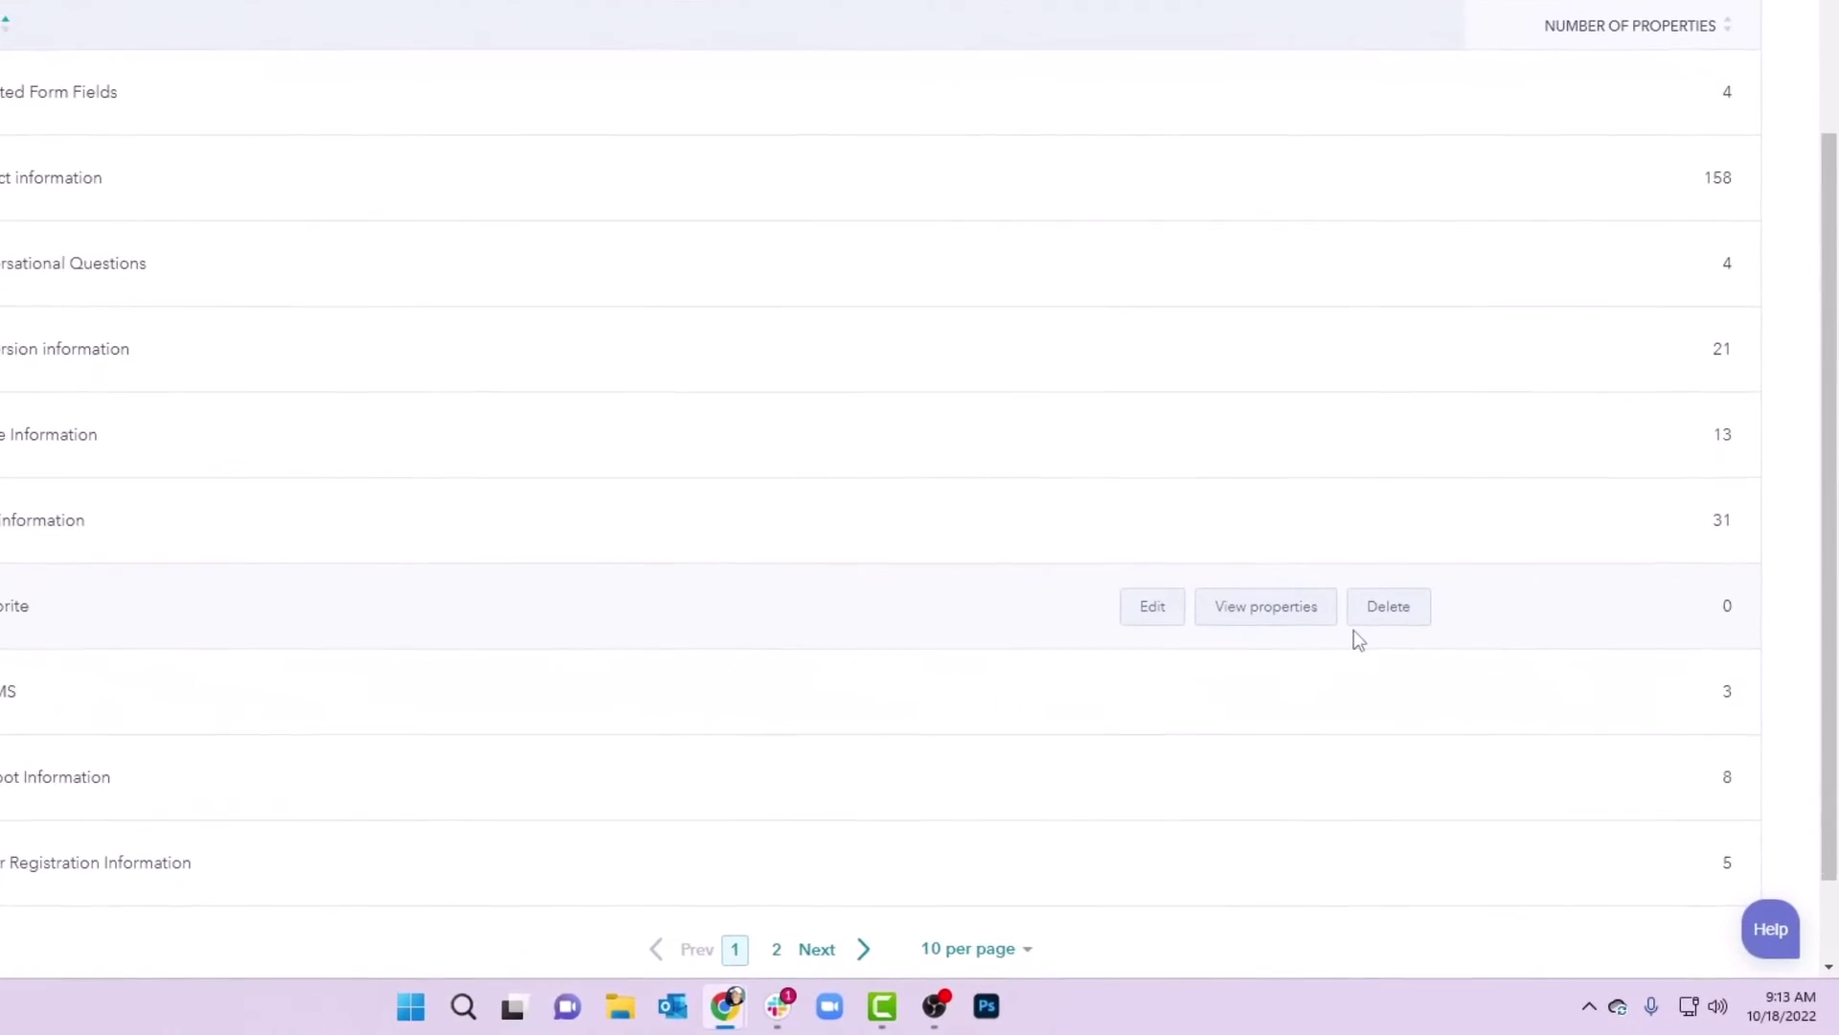
{"action": "left_click", "coordinate": [1395, 605]}
{"action": "left_click", "coordinate": [760, 325]}
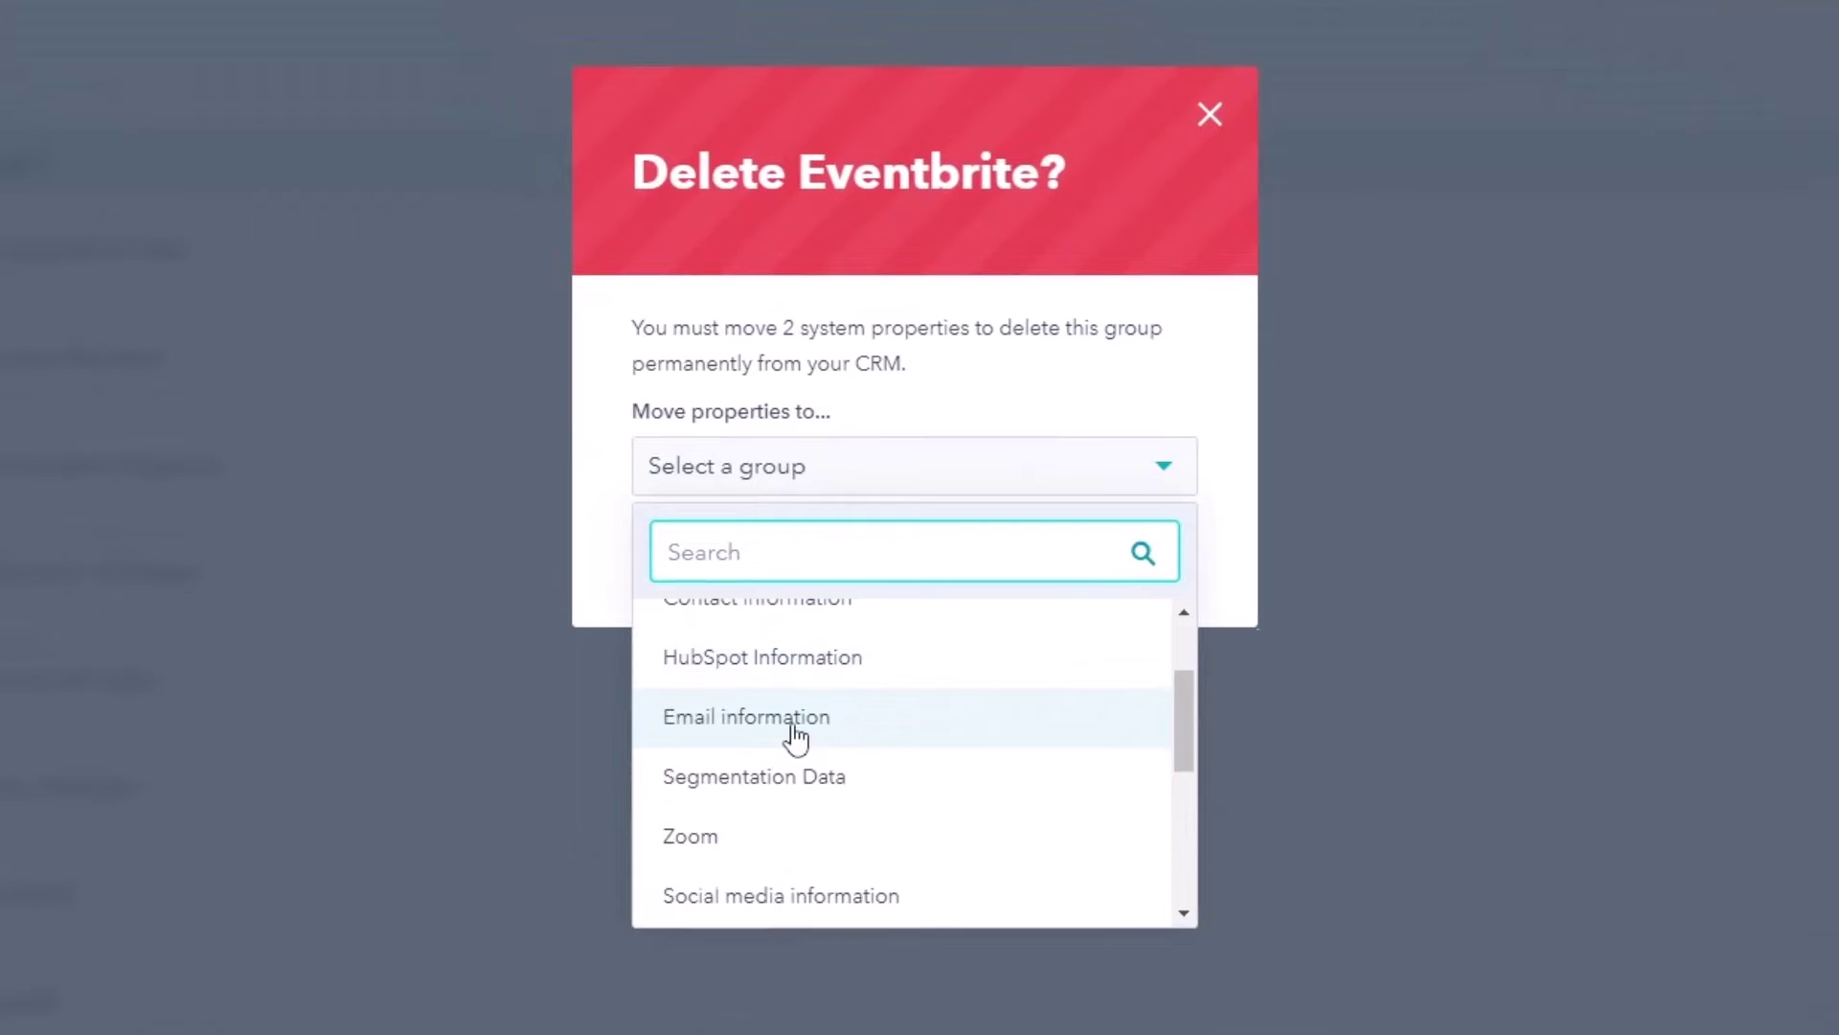
{"action": "scroll", "coordinate": [794, 737], "scroll_direction": "up", "scroll_amount": 2}
{"action": "left_click", "coordinate": [795, 747]}
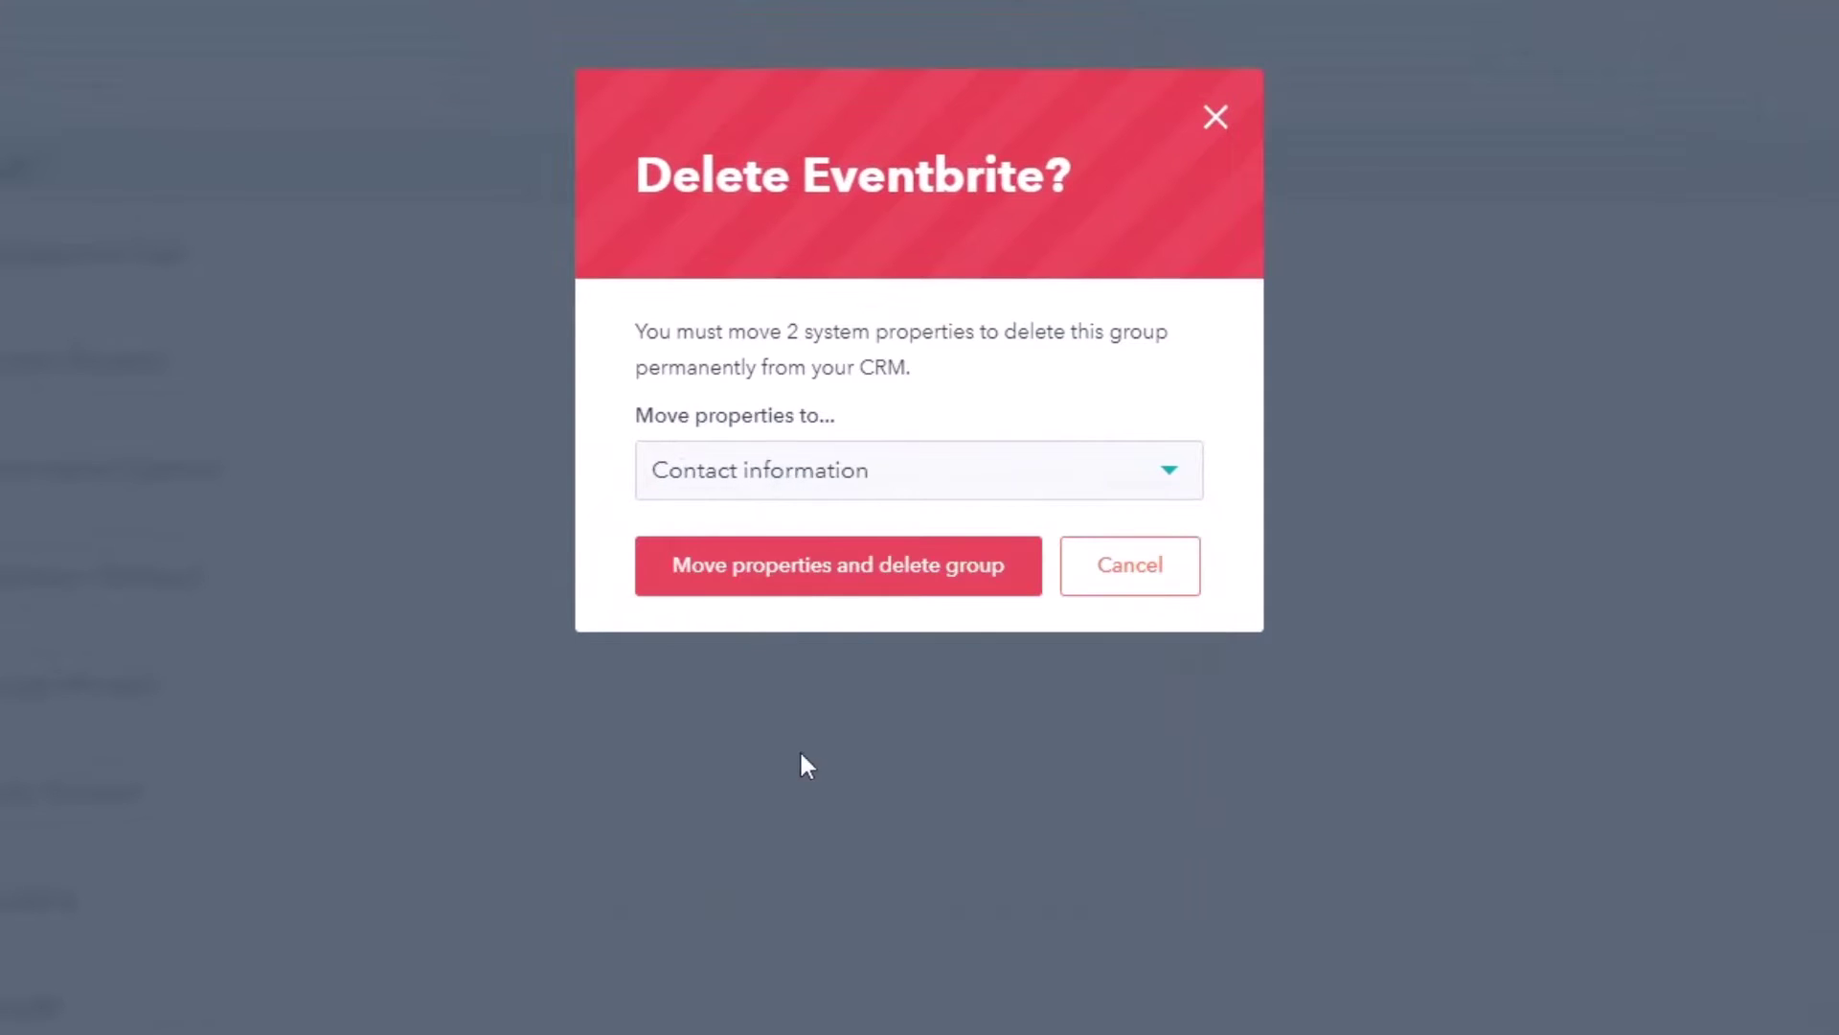
{"action": "left_click", "coordinate": [785, 571]}
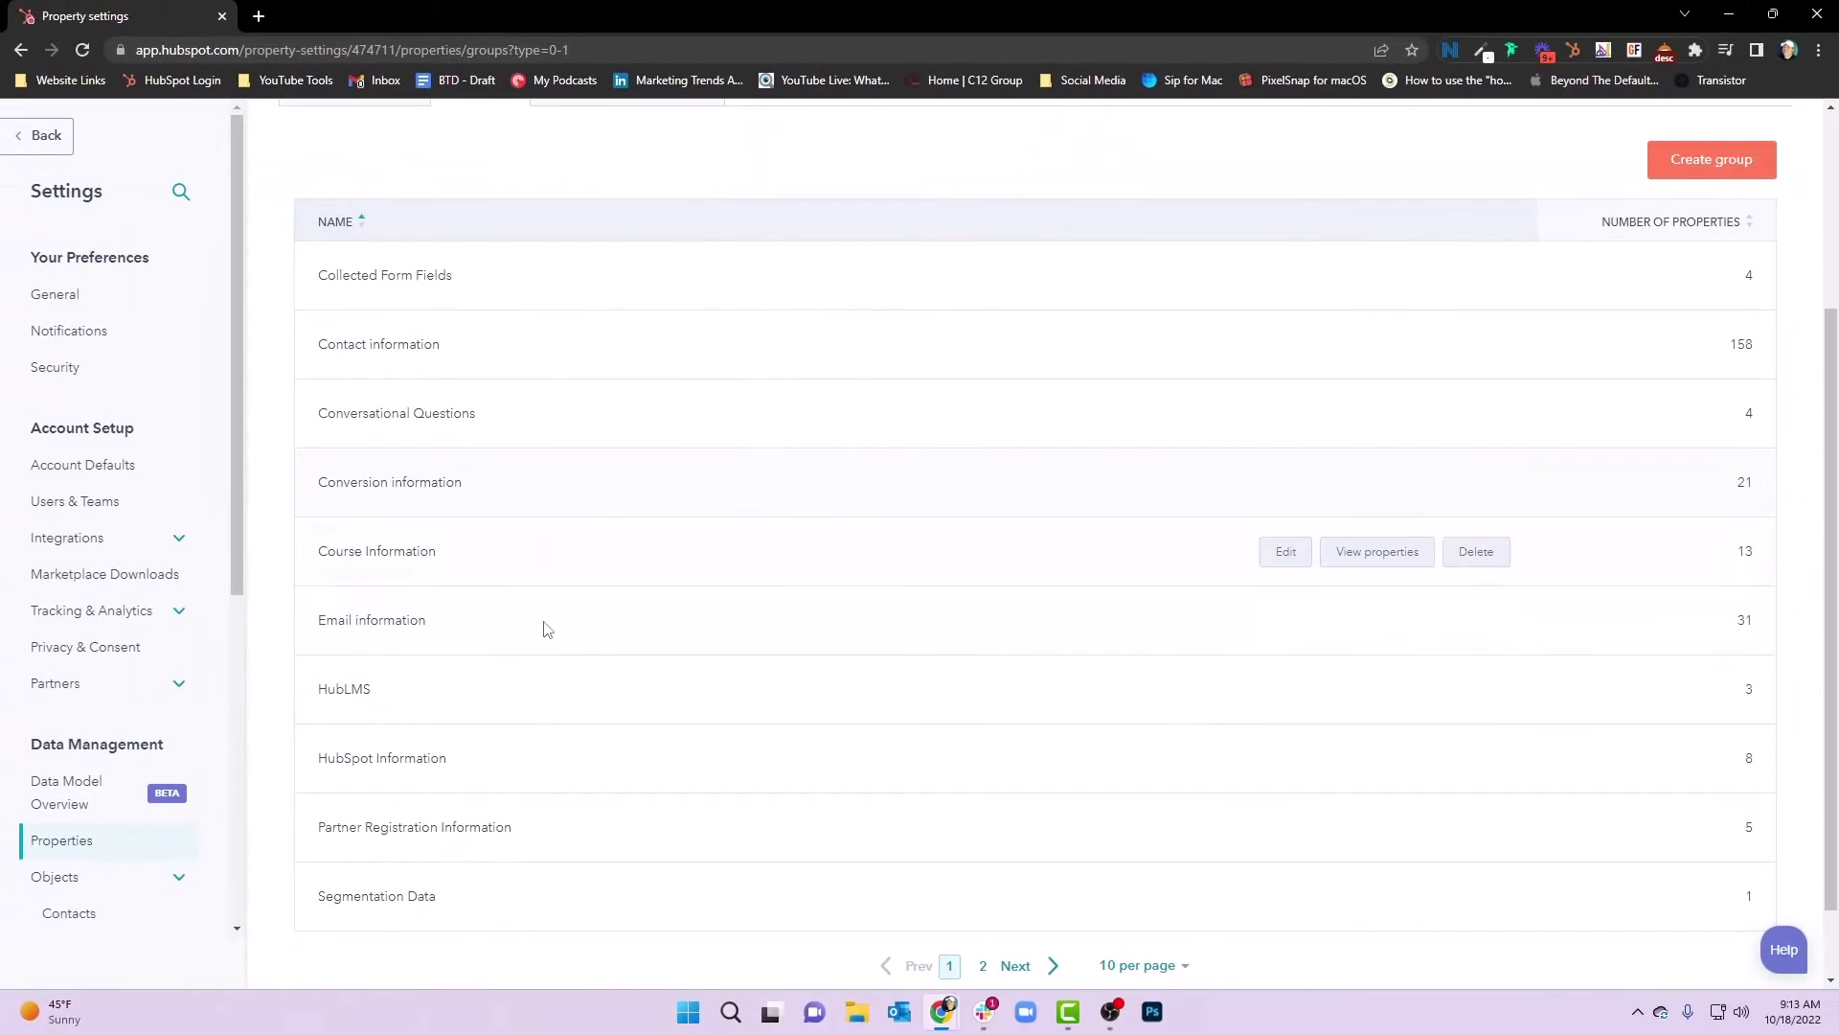
{"action": "scroll", "coordinate": [577, 623], "scroll_direction": "up", "scroll_amount": 3}
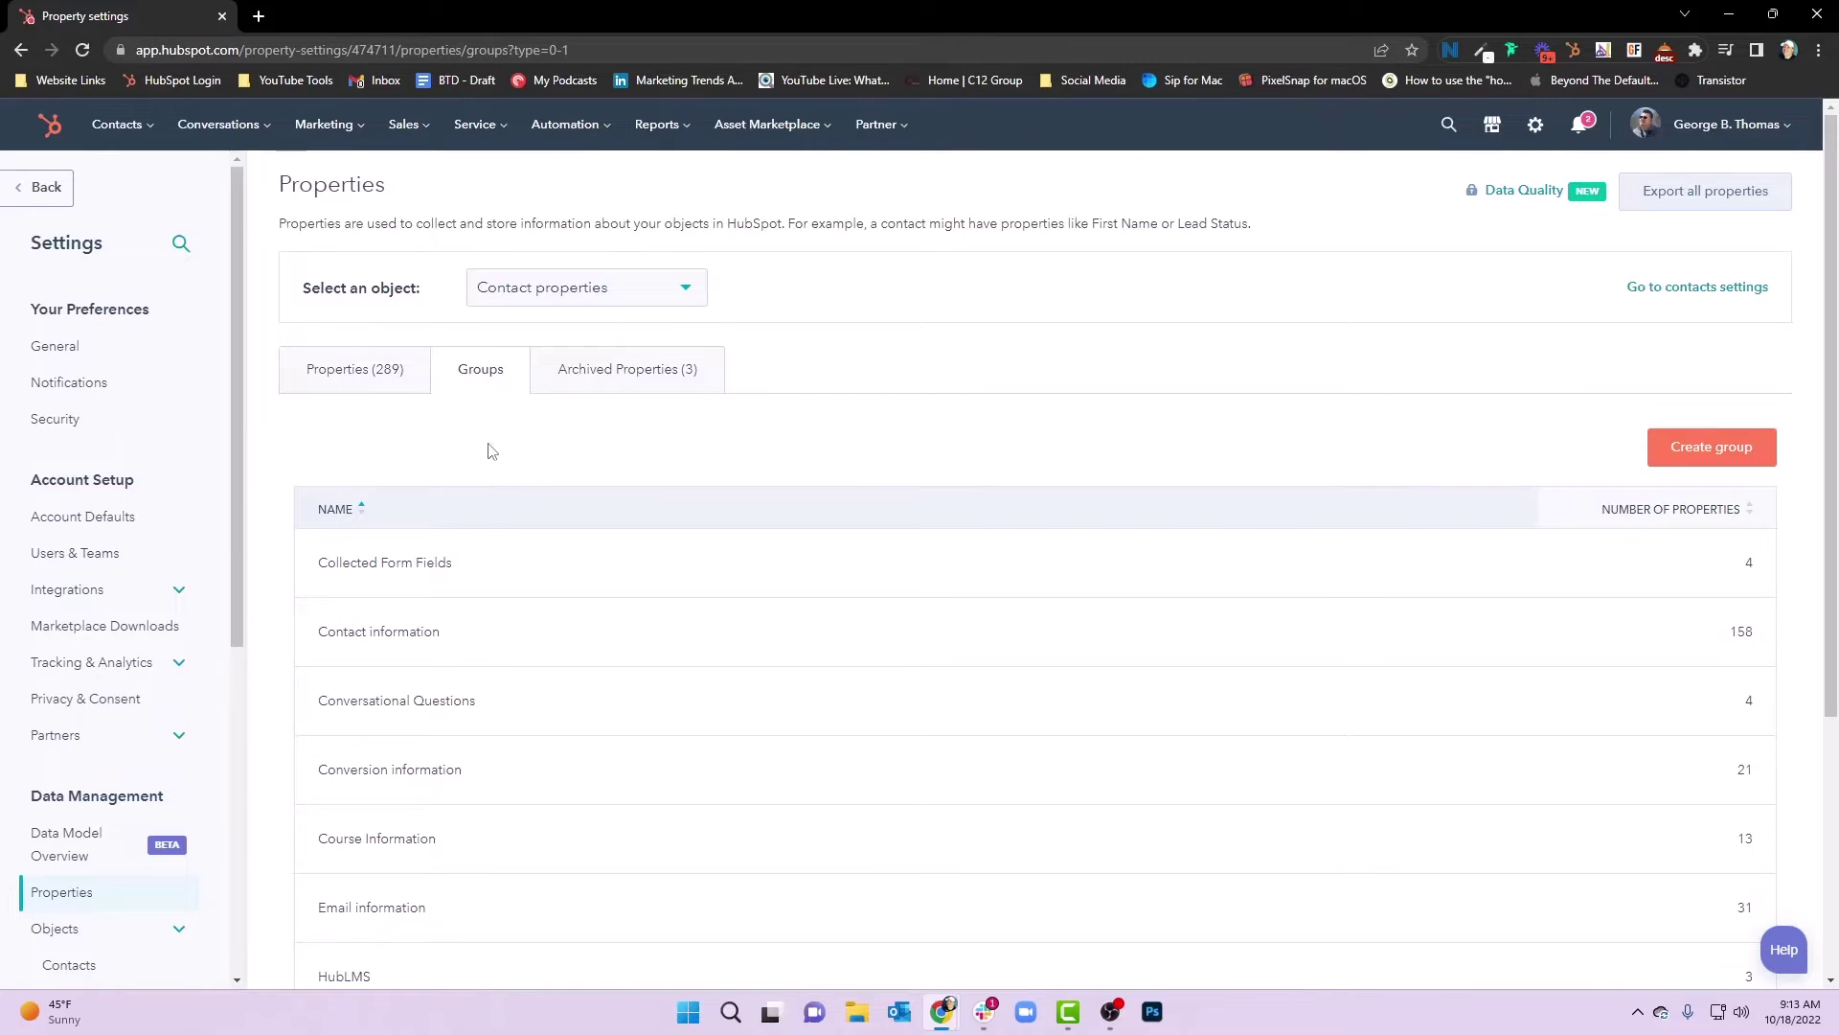
Create and save a property group named 'Contact Segmentation Data'.
{"action": "left_click", "coordinate": [1720, 447]}
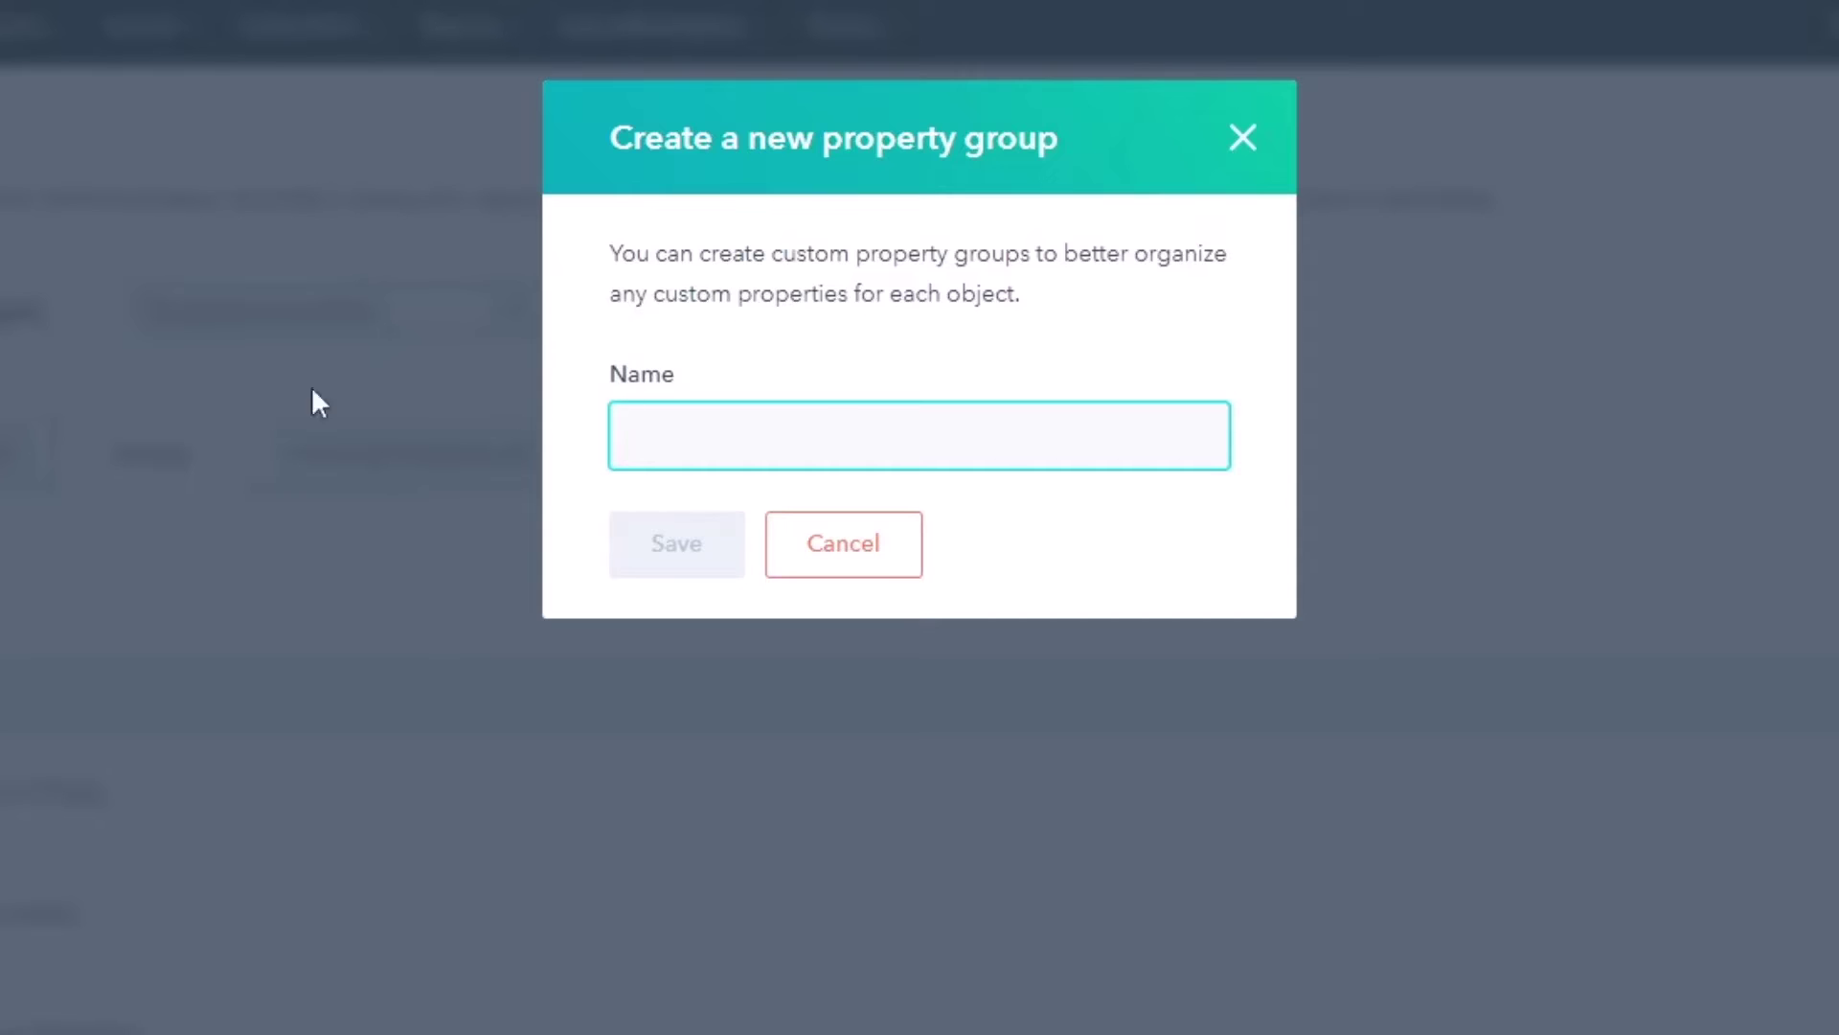
{"action": "key", "text": "Tab"}
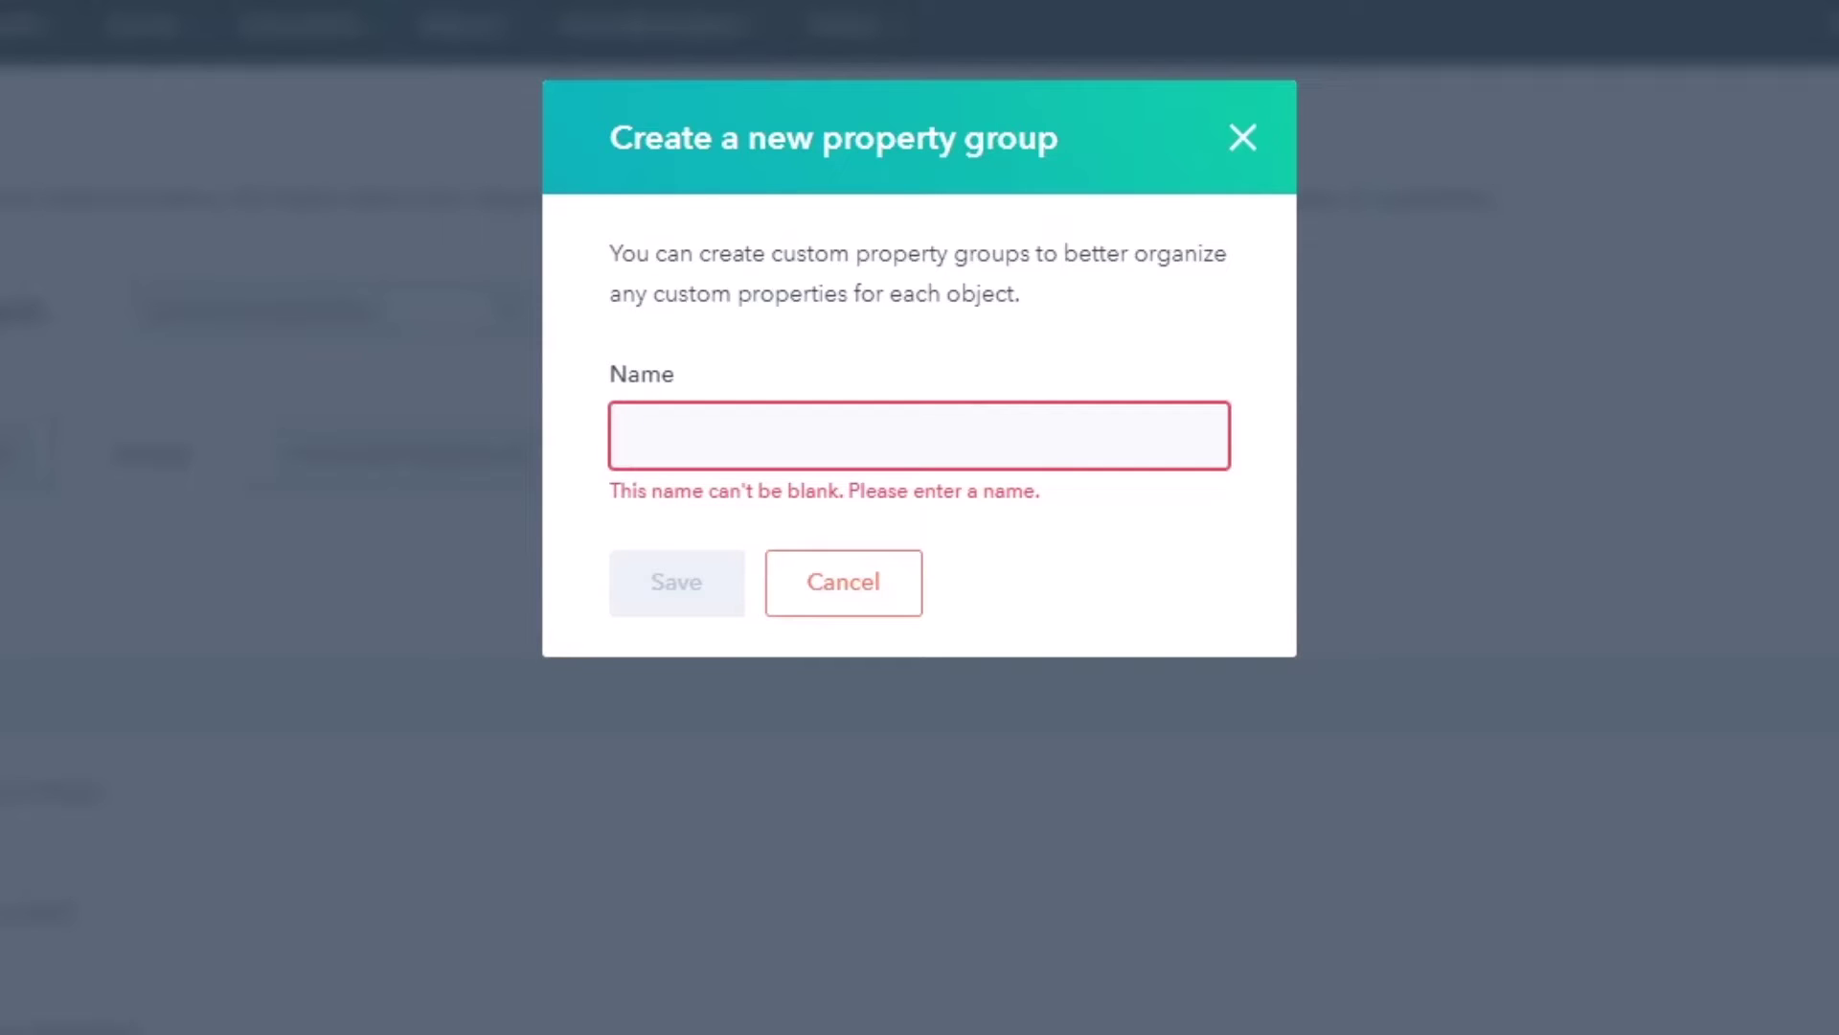
{"action": "key", "text": "shift+Tab"}
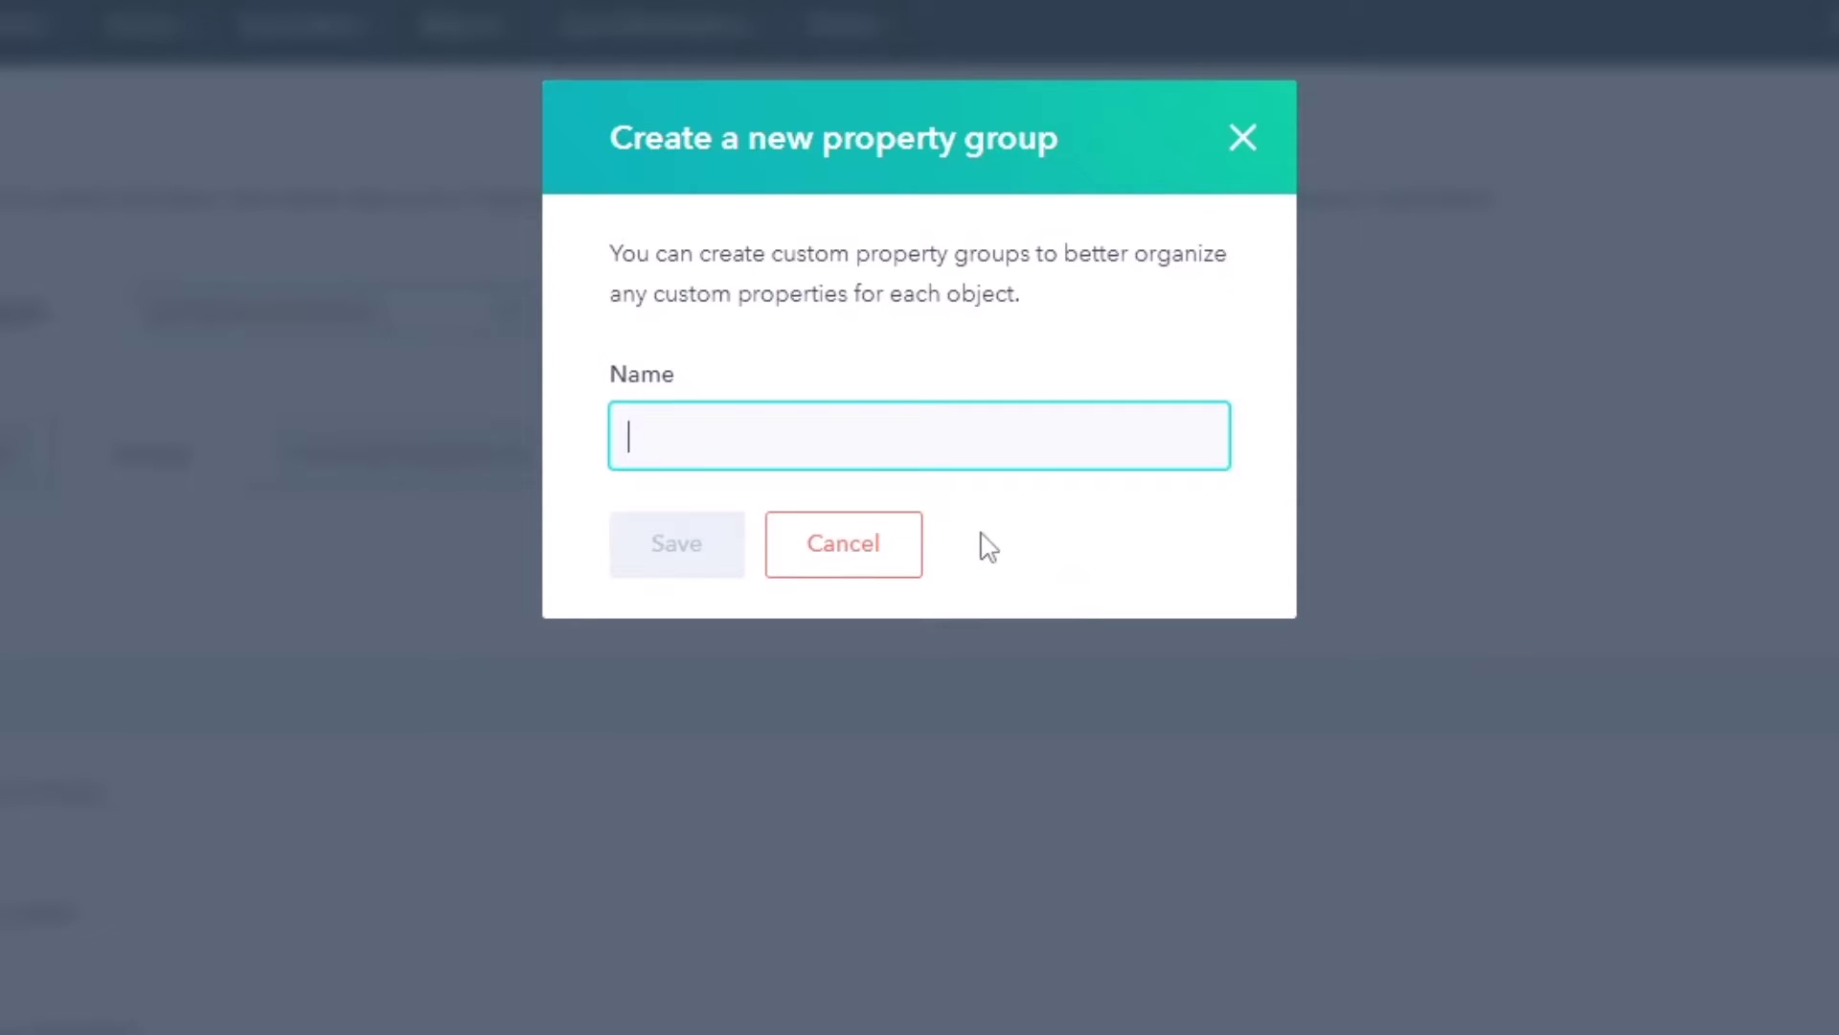
{"action": "type", "text": "Contact Segmentation Data"}
{"action": "left_click", "coordinate": [681, 565]}
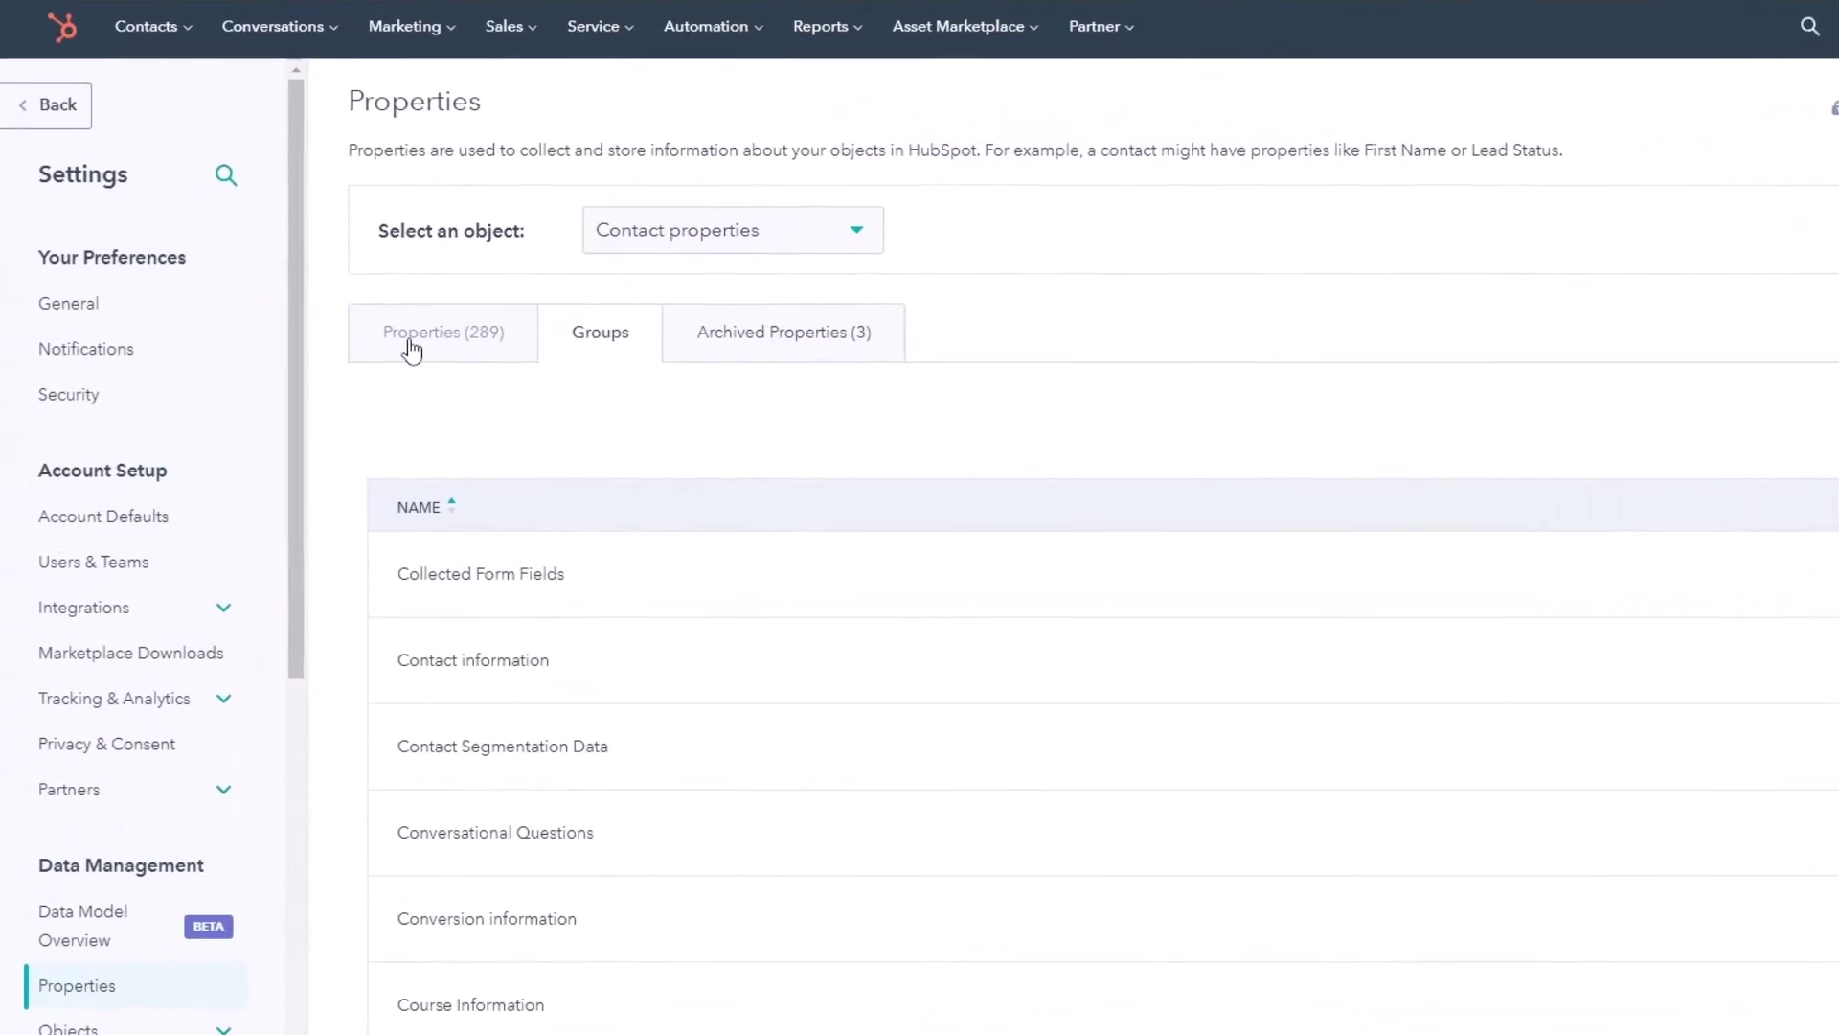
Go to page 2 of the contact properties list to find Buying Role.
{"action": "left_click", "coordinate": [412, 351]}
{"action": "scroll", "coordinate": [814, 704], "scroll_direction": "down", "scroll_amount": 2}
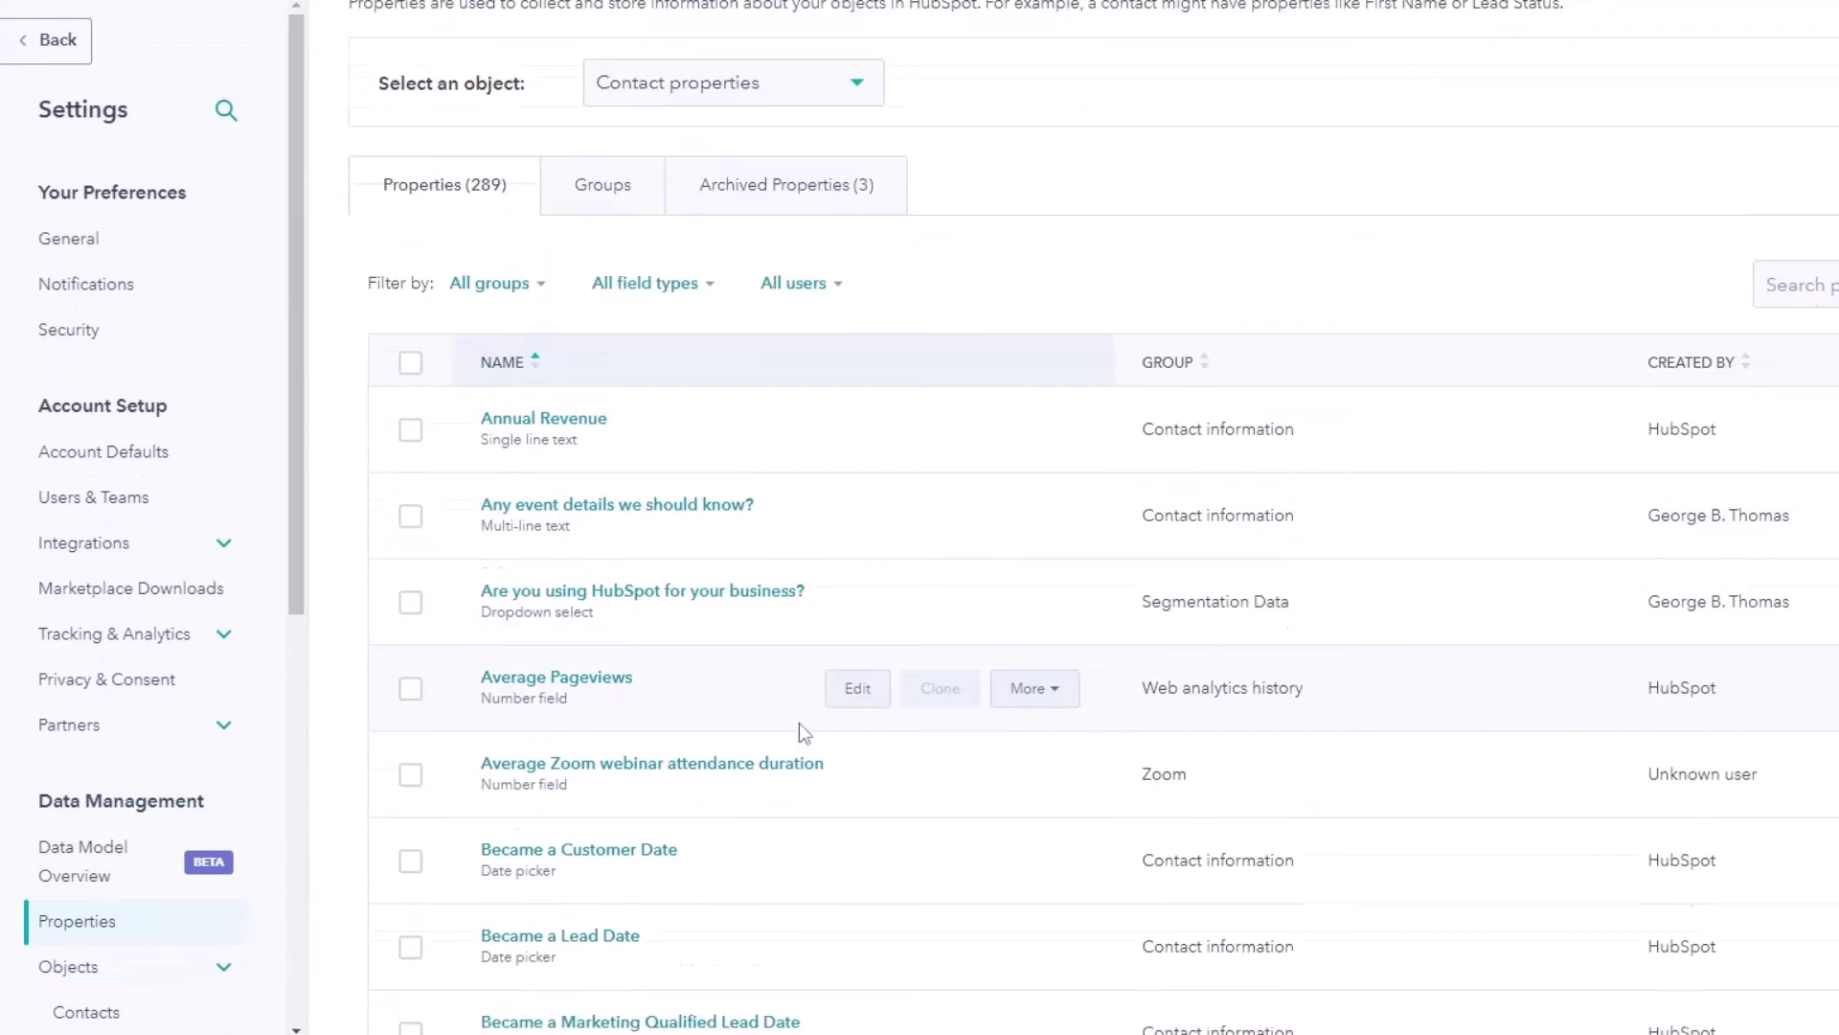
{"action": "scroll", "coordinate": [786, 728], "scroll_direction": "down", "scroll_amount": 3}
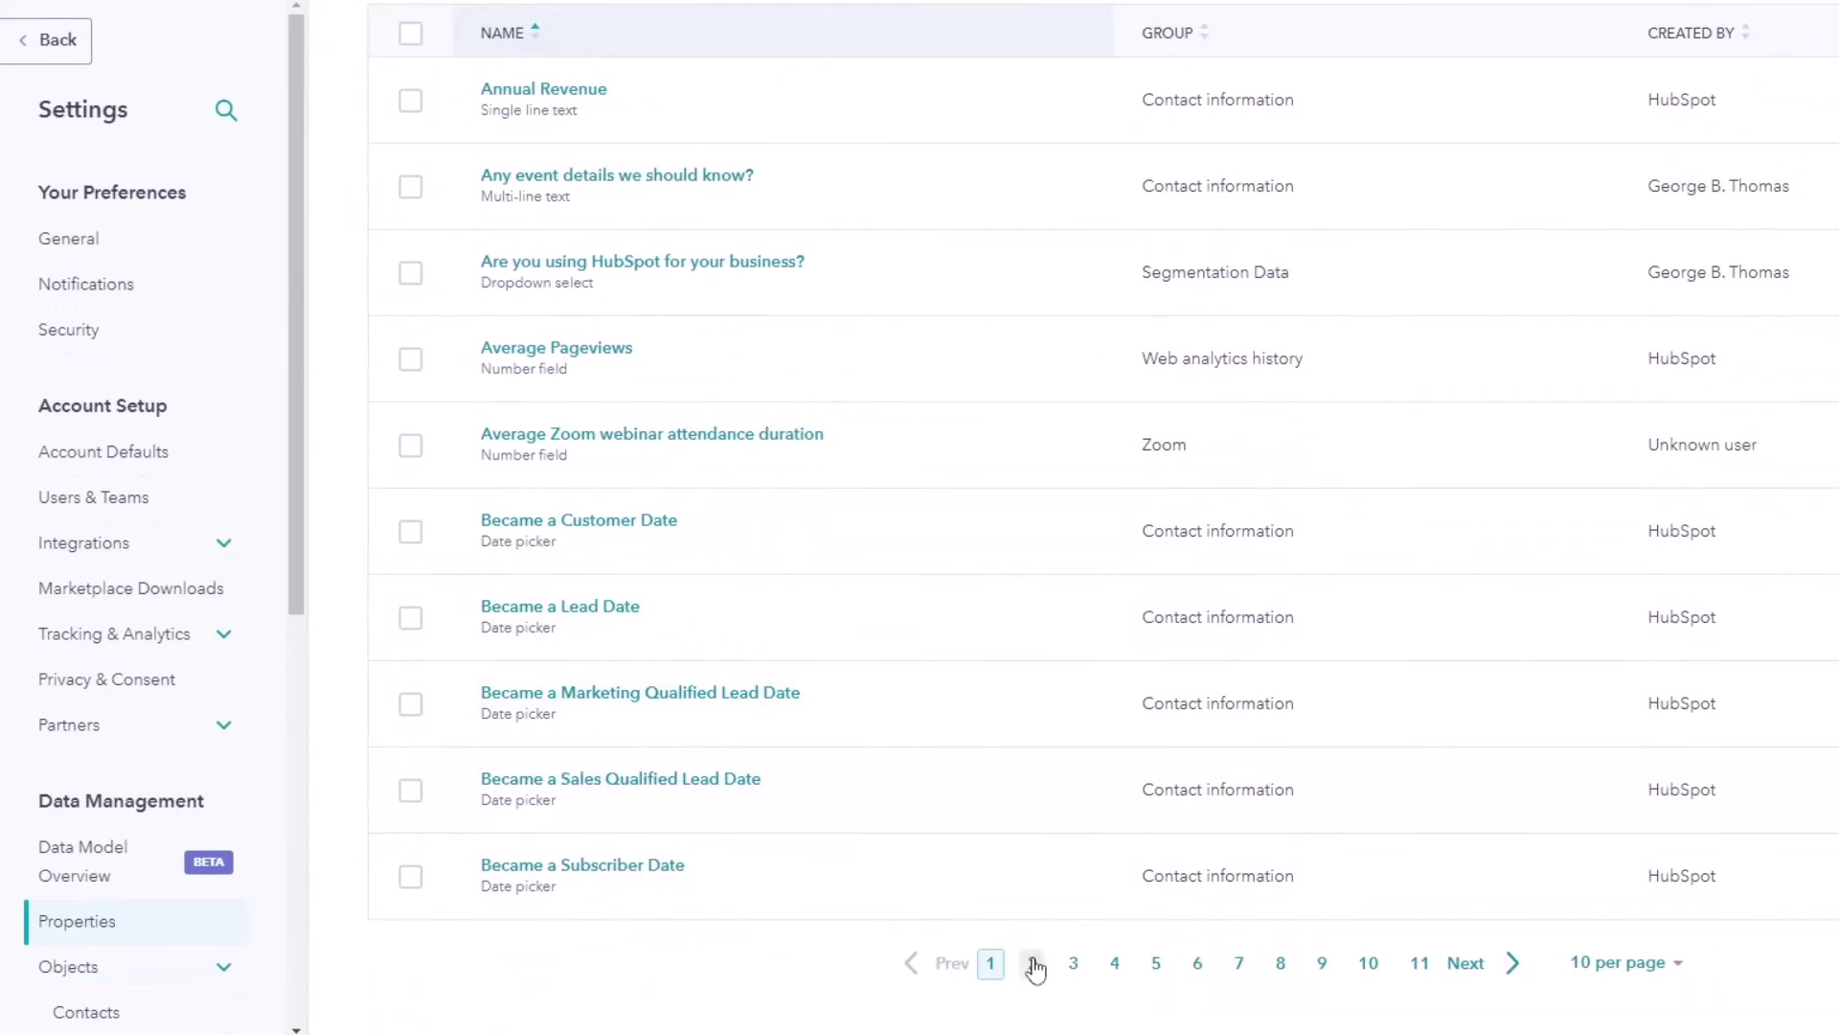
{"action": "left_click", "coordinate": [1033, 962]}
{"action": "scroll", "coordinate": [843, 520], "scroll_direction": "up", "scroll_amount": 2}
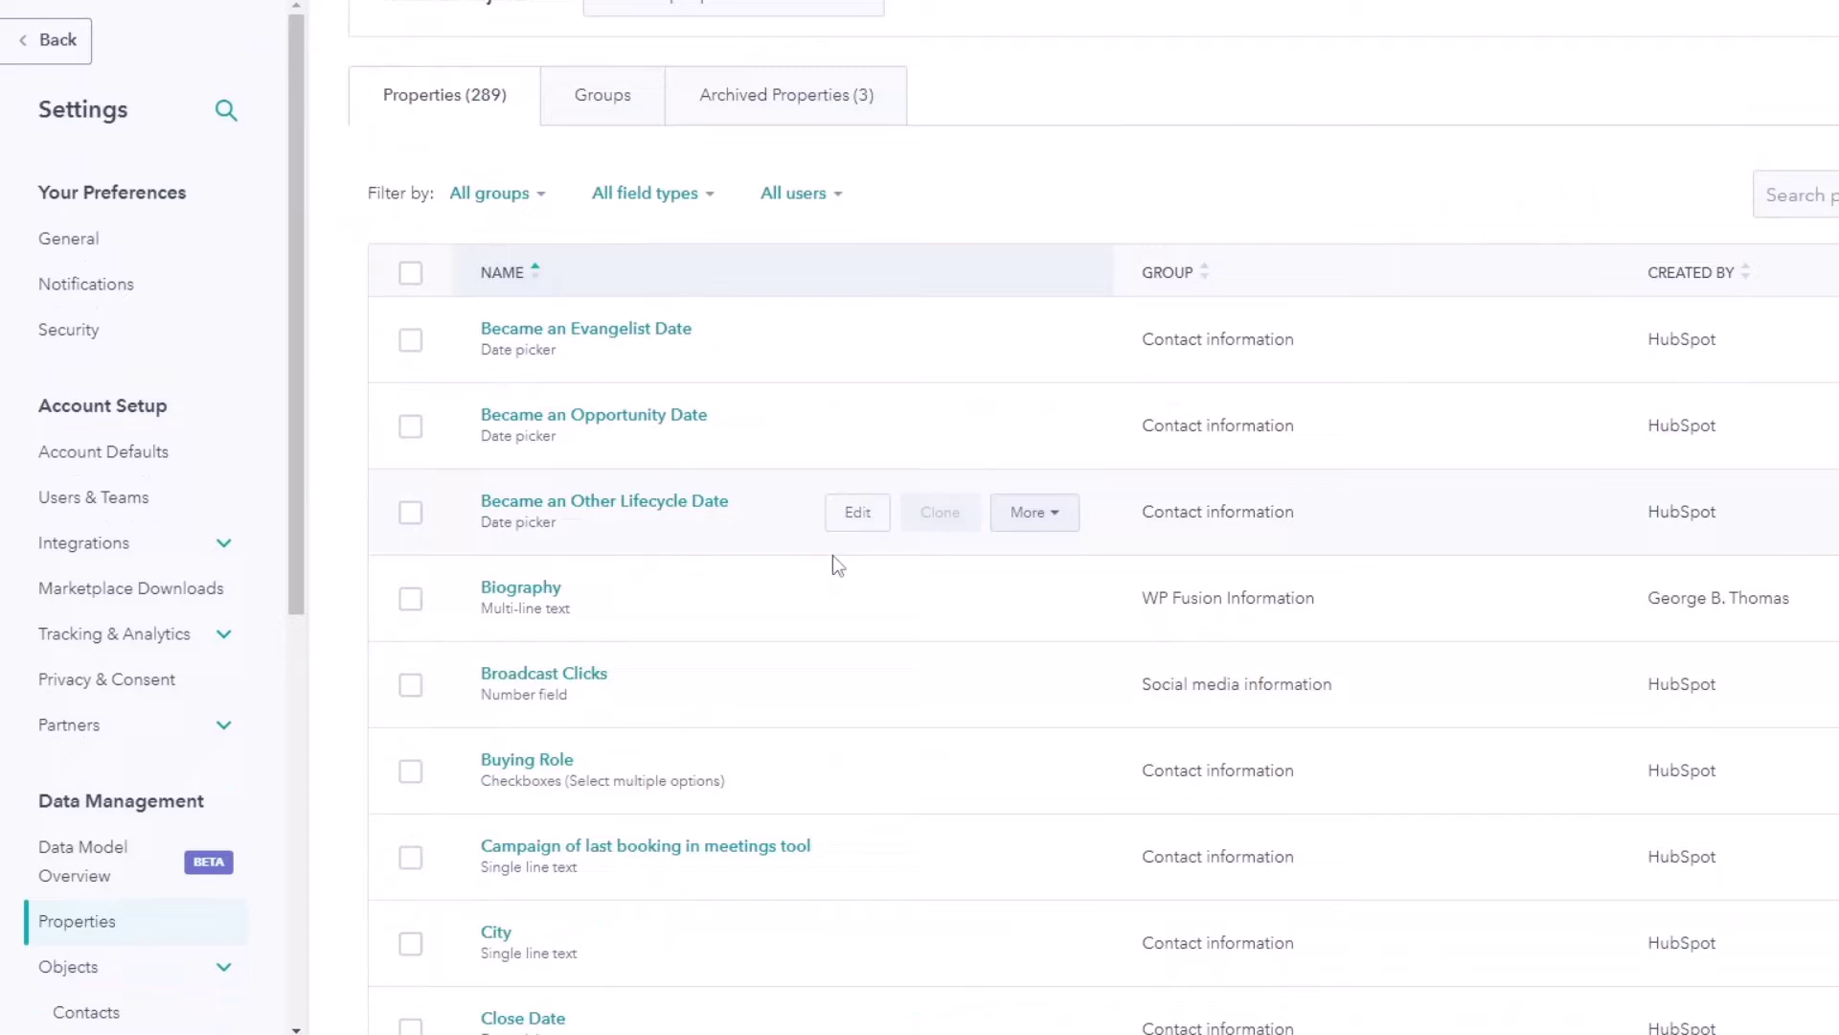
{"action": "scroll", "coordinate": [833, 589], "scroll_direction": "down", "scroll_amount": 1}
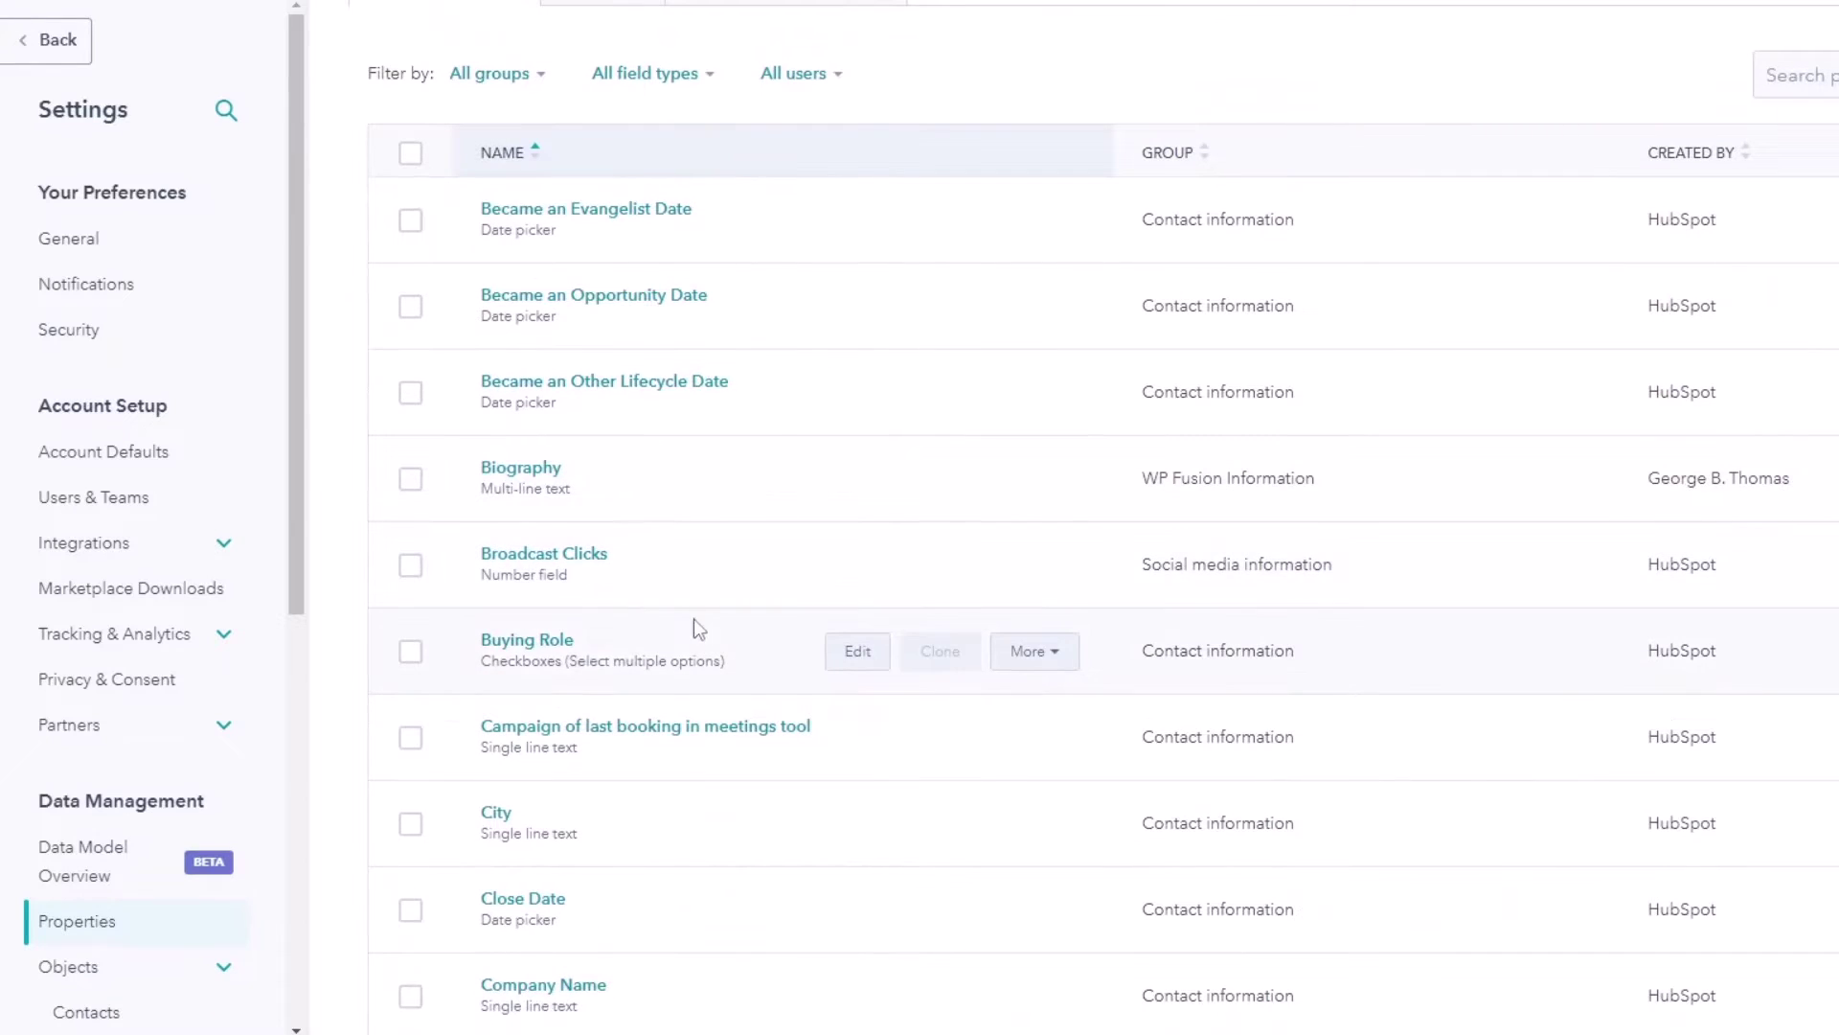
{"action": "mouse_move", "coordinate": [589, 651]}
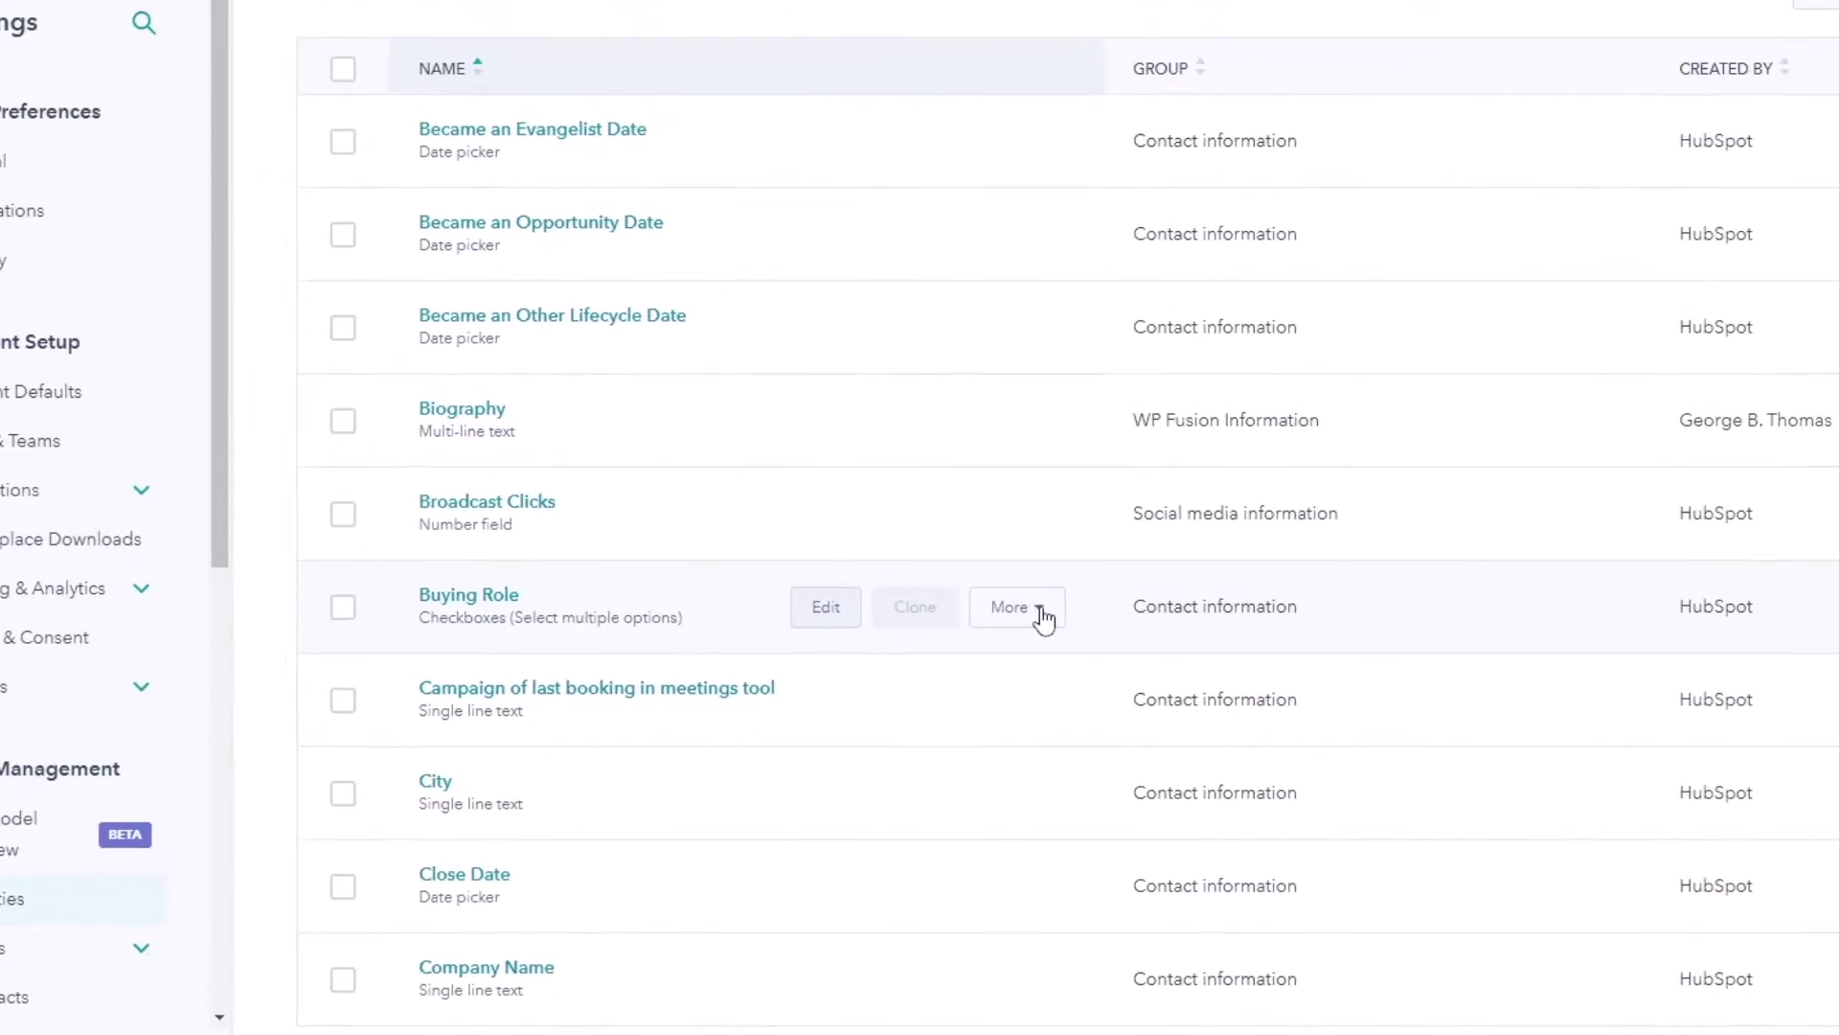
Choose Move to group for Buying Role and select Contact Segmentation Data.
{"action": "left_click", "coordinate": [1041, 618]}
{"action": "left_click", "coordinate": [1064, 775]}
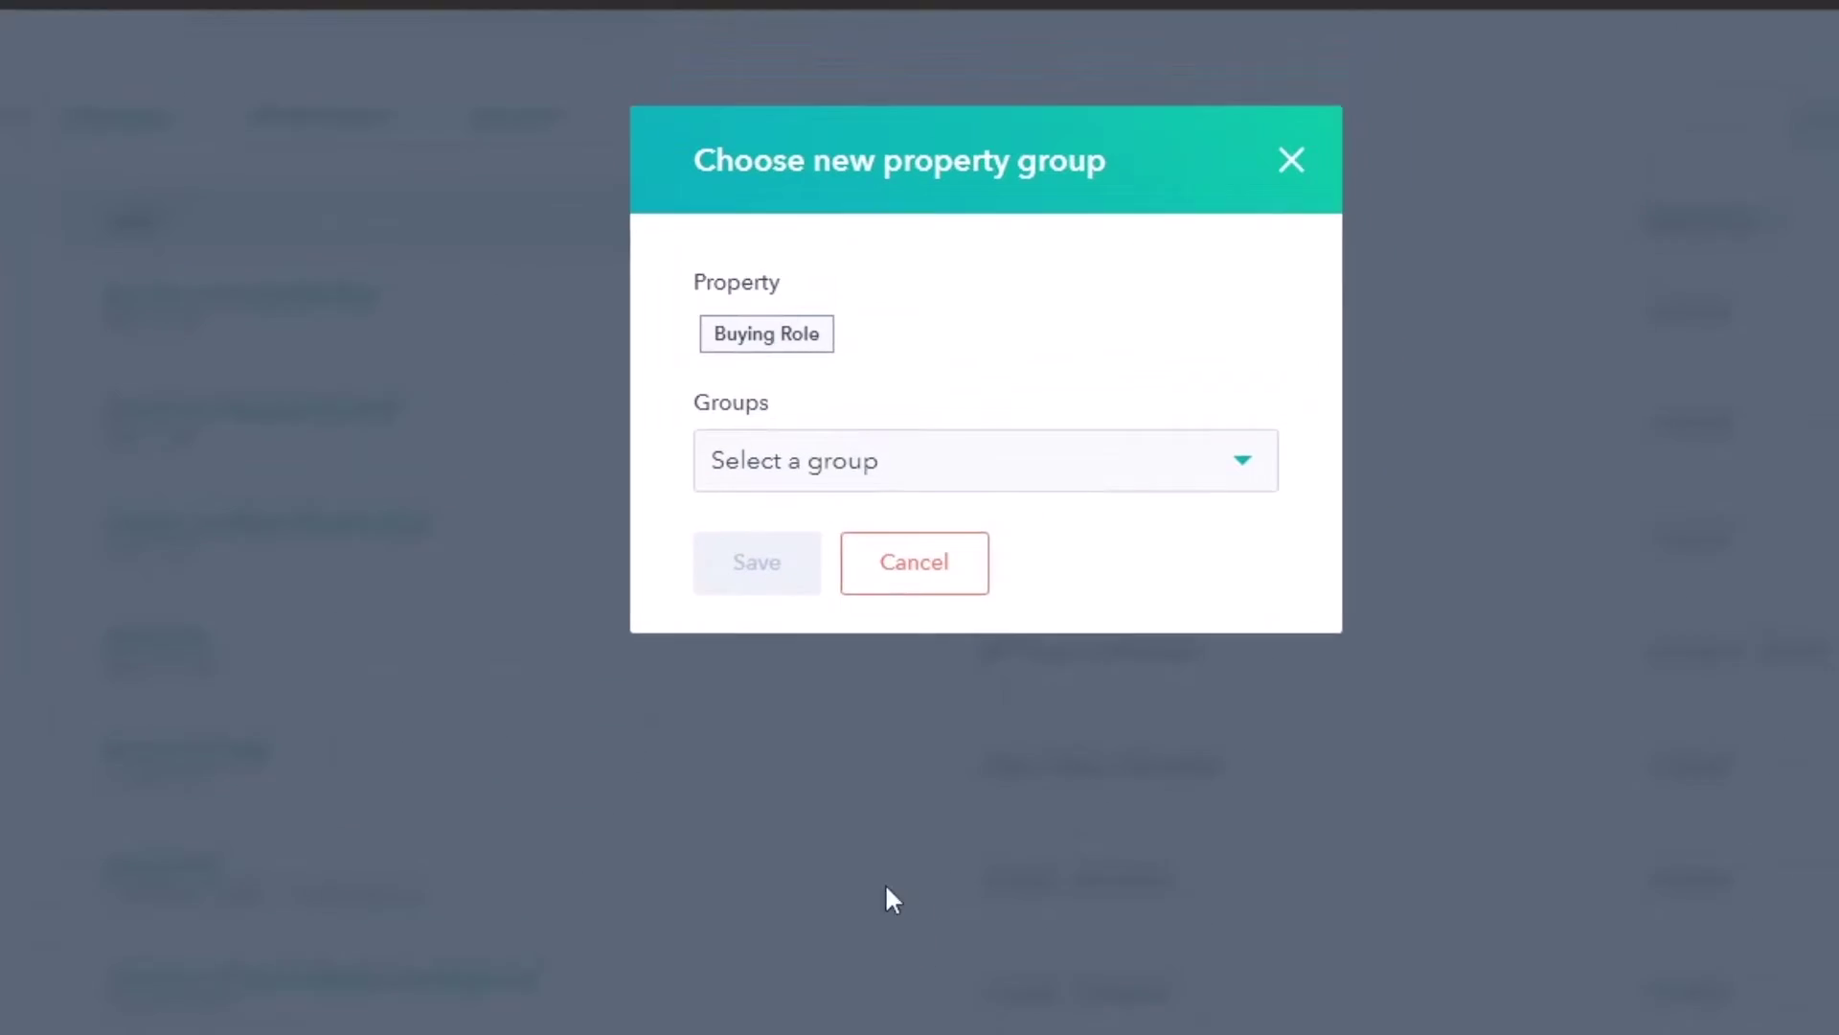
{"action": "left_click", "coordinate": [1308, 197]}
{"action": "scroll", "coordinate": [819, 752], "scroll_direction": "down", "scroll_amount": 3}
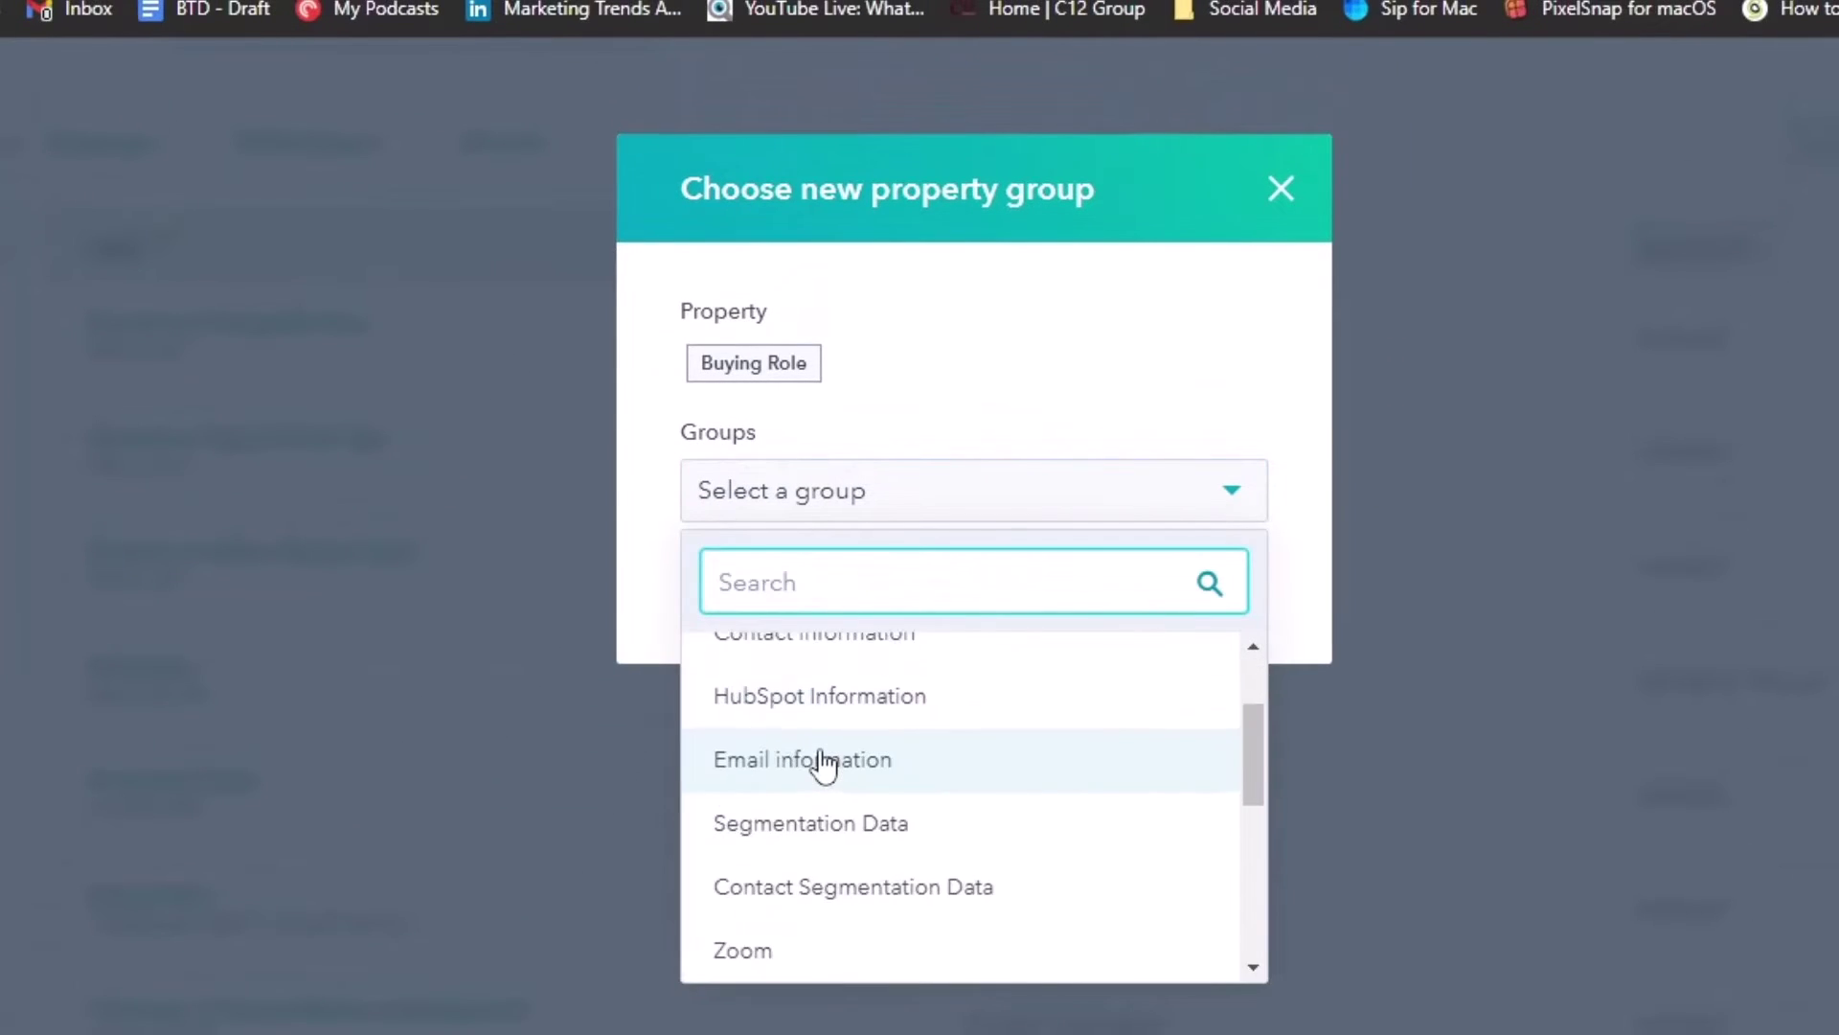
{"action": "scroll", "coordinate": [833, 752], "scroll_direction": "down", "scroll_amount": 3}
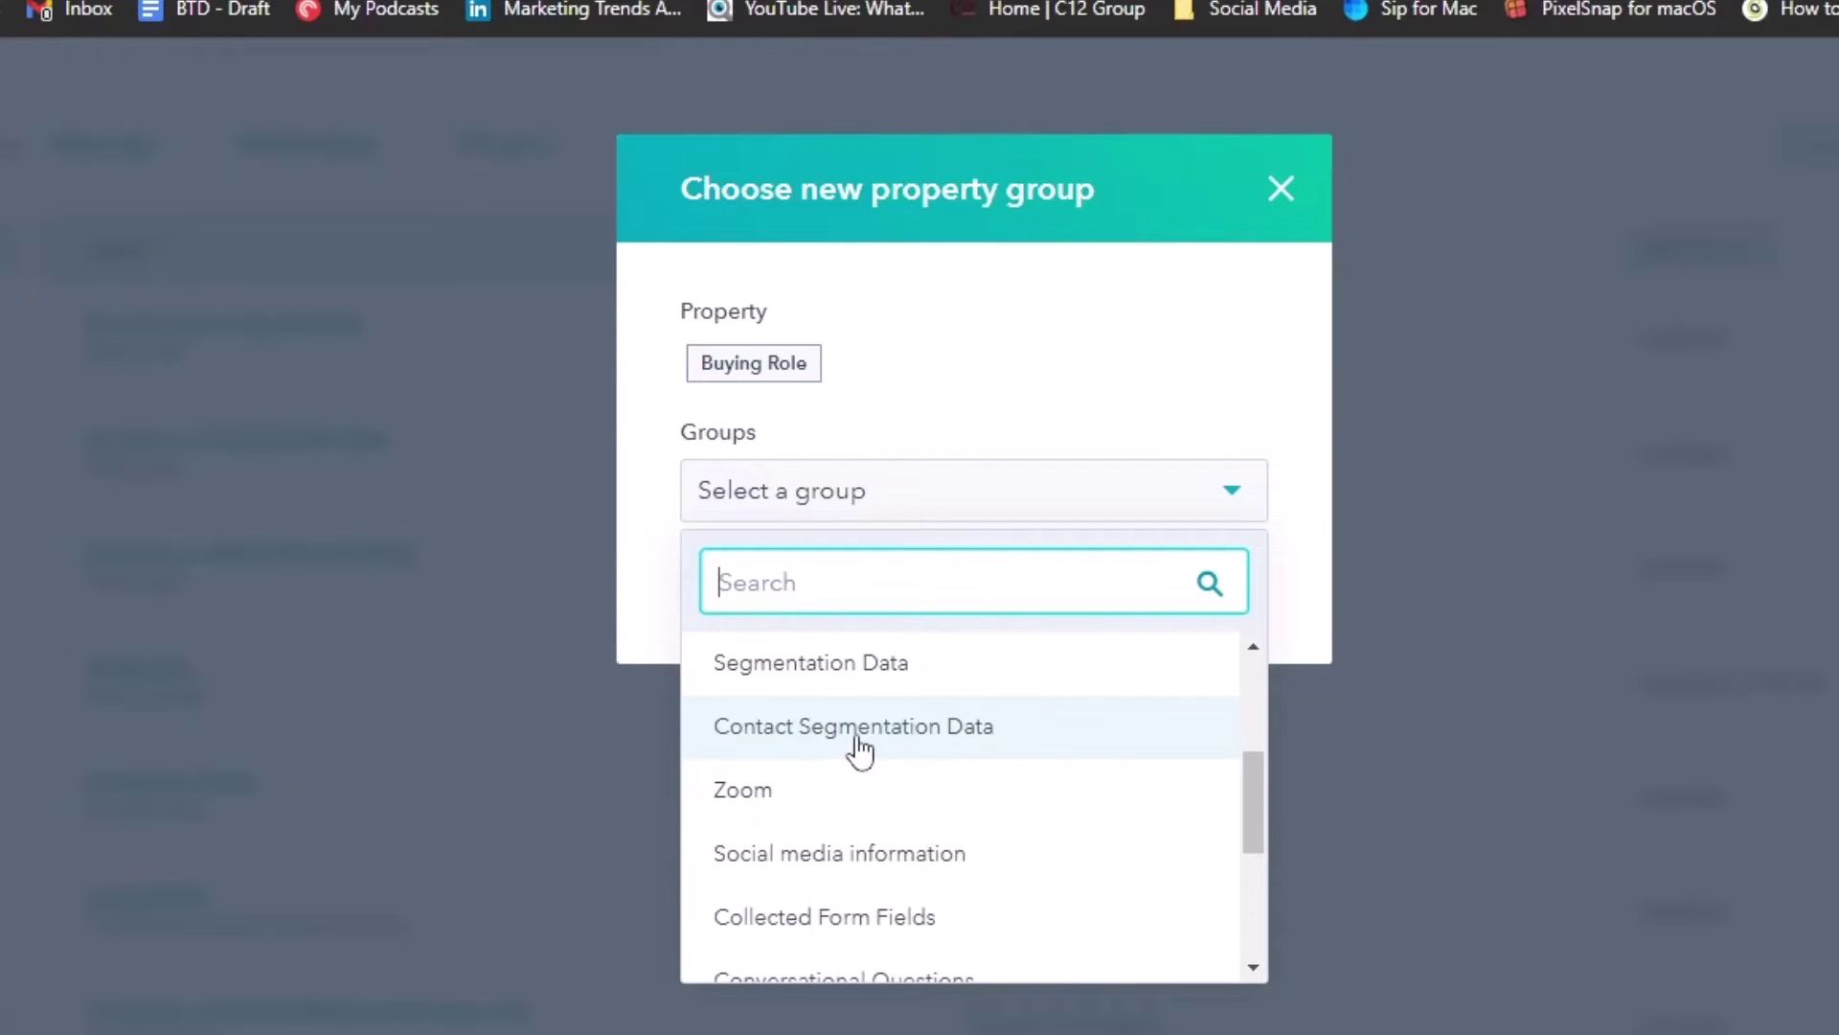
{"action": "left_click", "coordinate": [851, 740]}
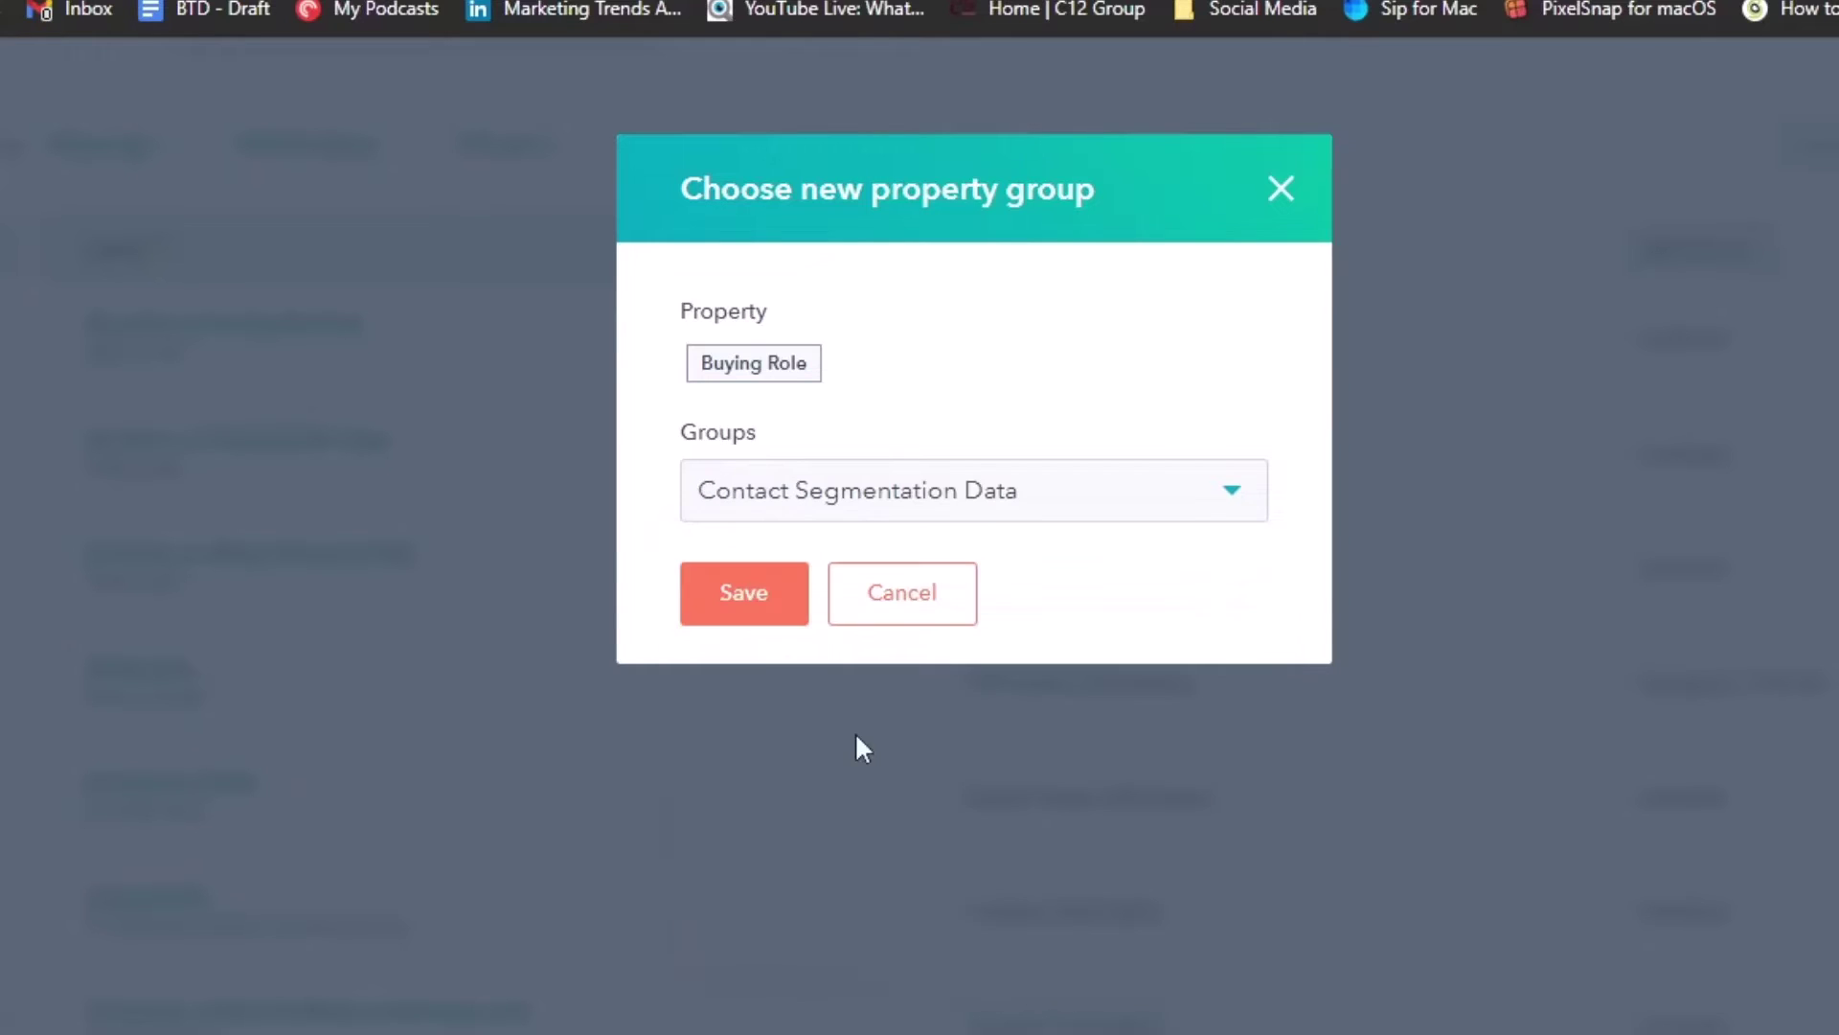
Save Buying Role's move and check the groups list, where Contact Segmentation Data shows 1 property.
{"action": "left_click", "coordinate": [757, 604]}
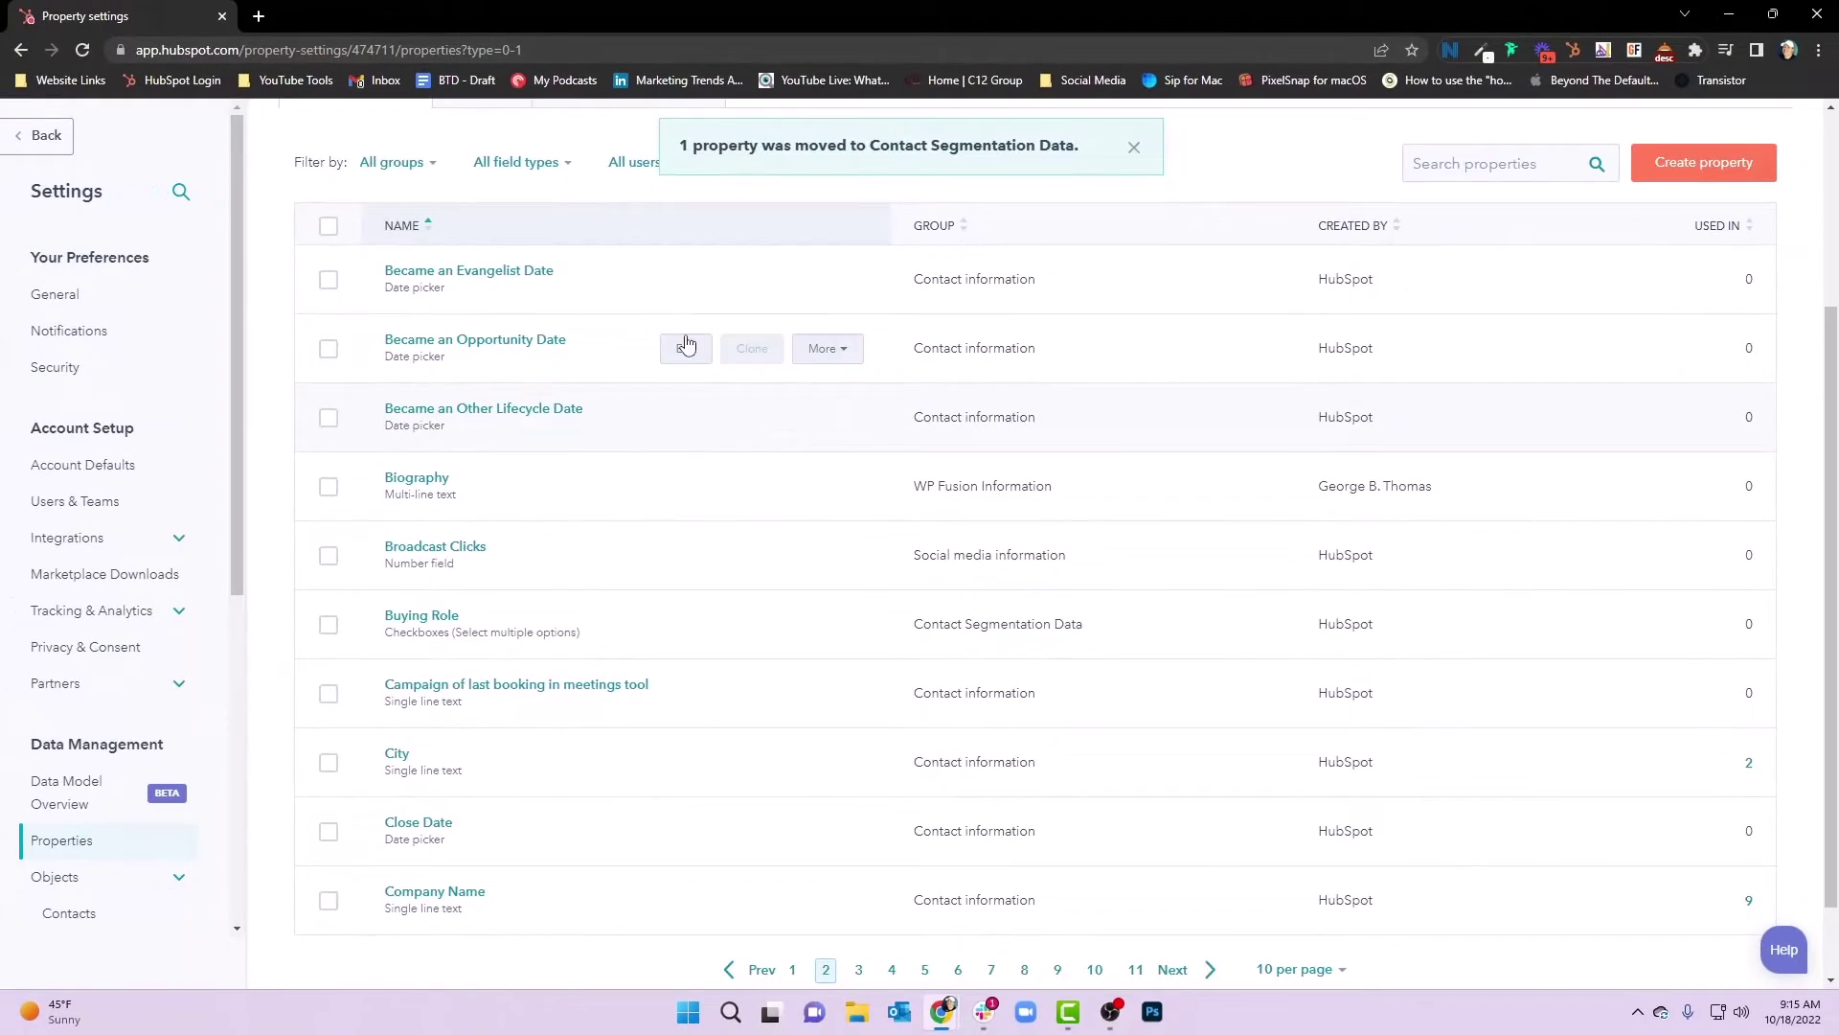
{"action": "left_click", "coordinate": [476, 375]}
{"action": "scroll", "coordinate": [330, 412], "scroll_direction": "down", "scroll_amount": 1}
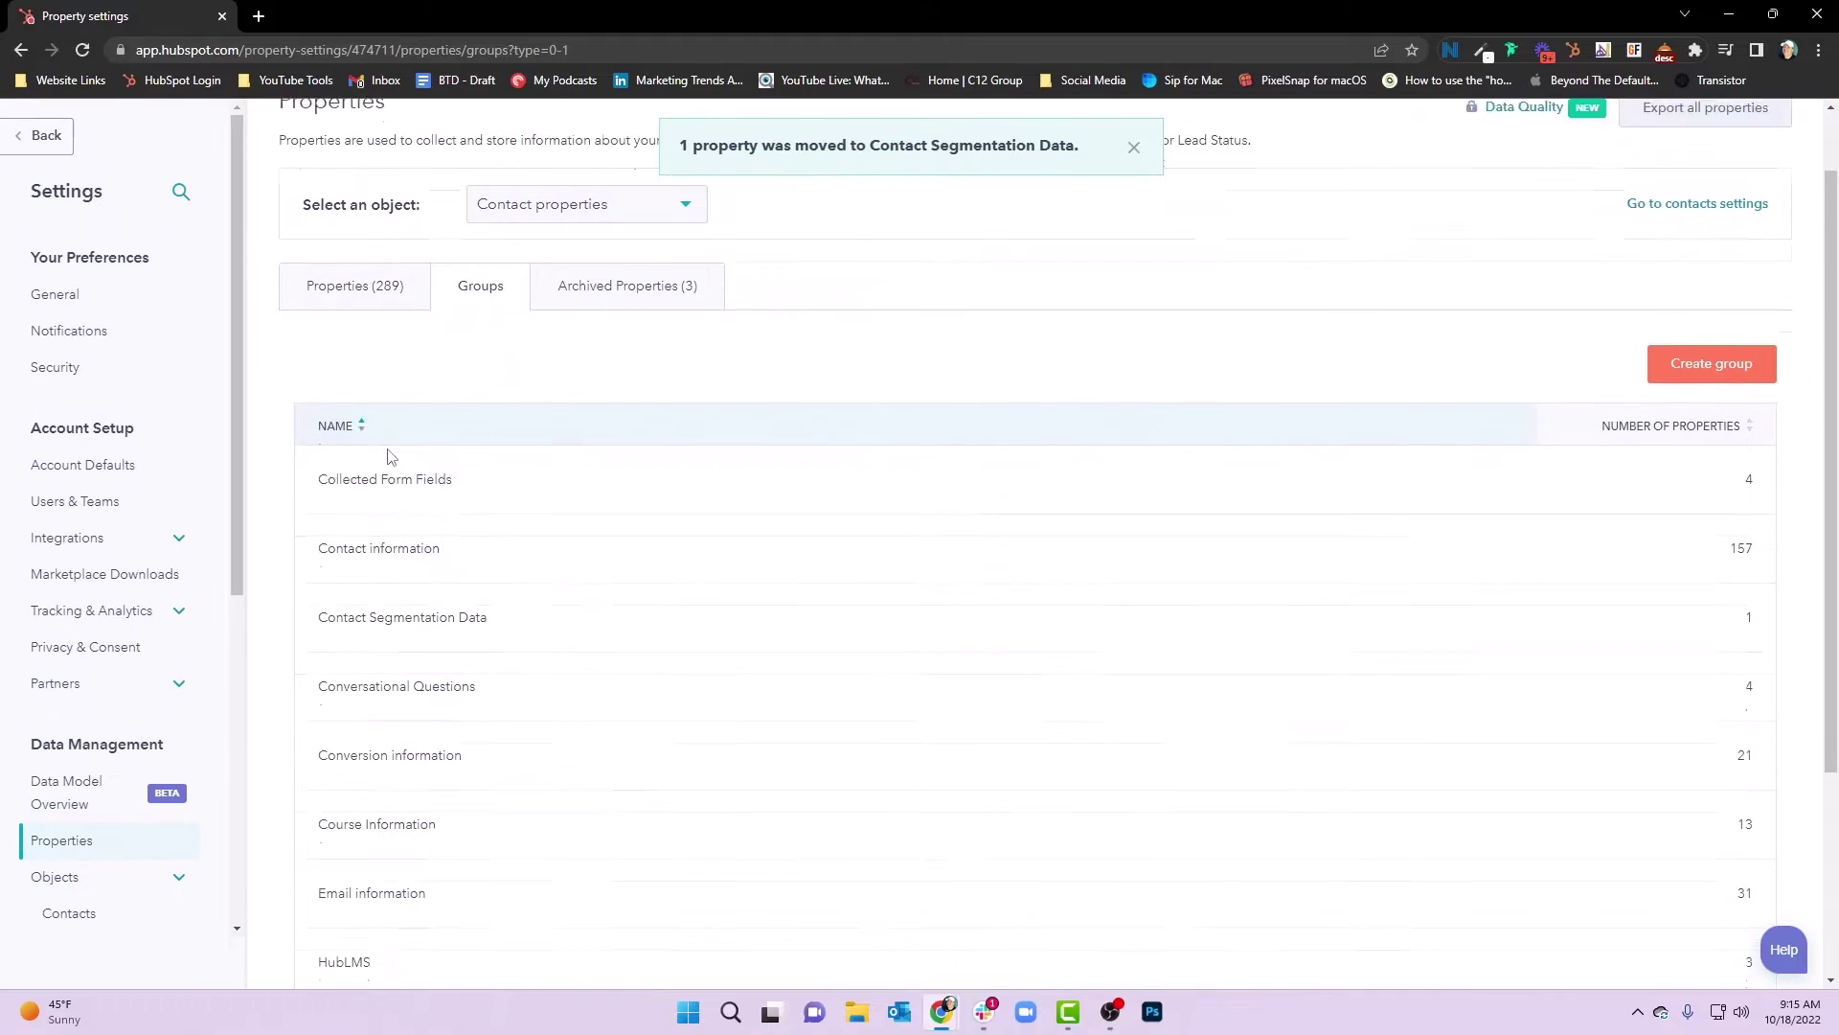
{"action": "scroll", "coordinate": [335, 451], "scroll_direction": "down", "scroll_amount": 3}
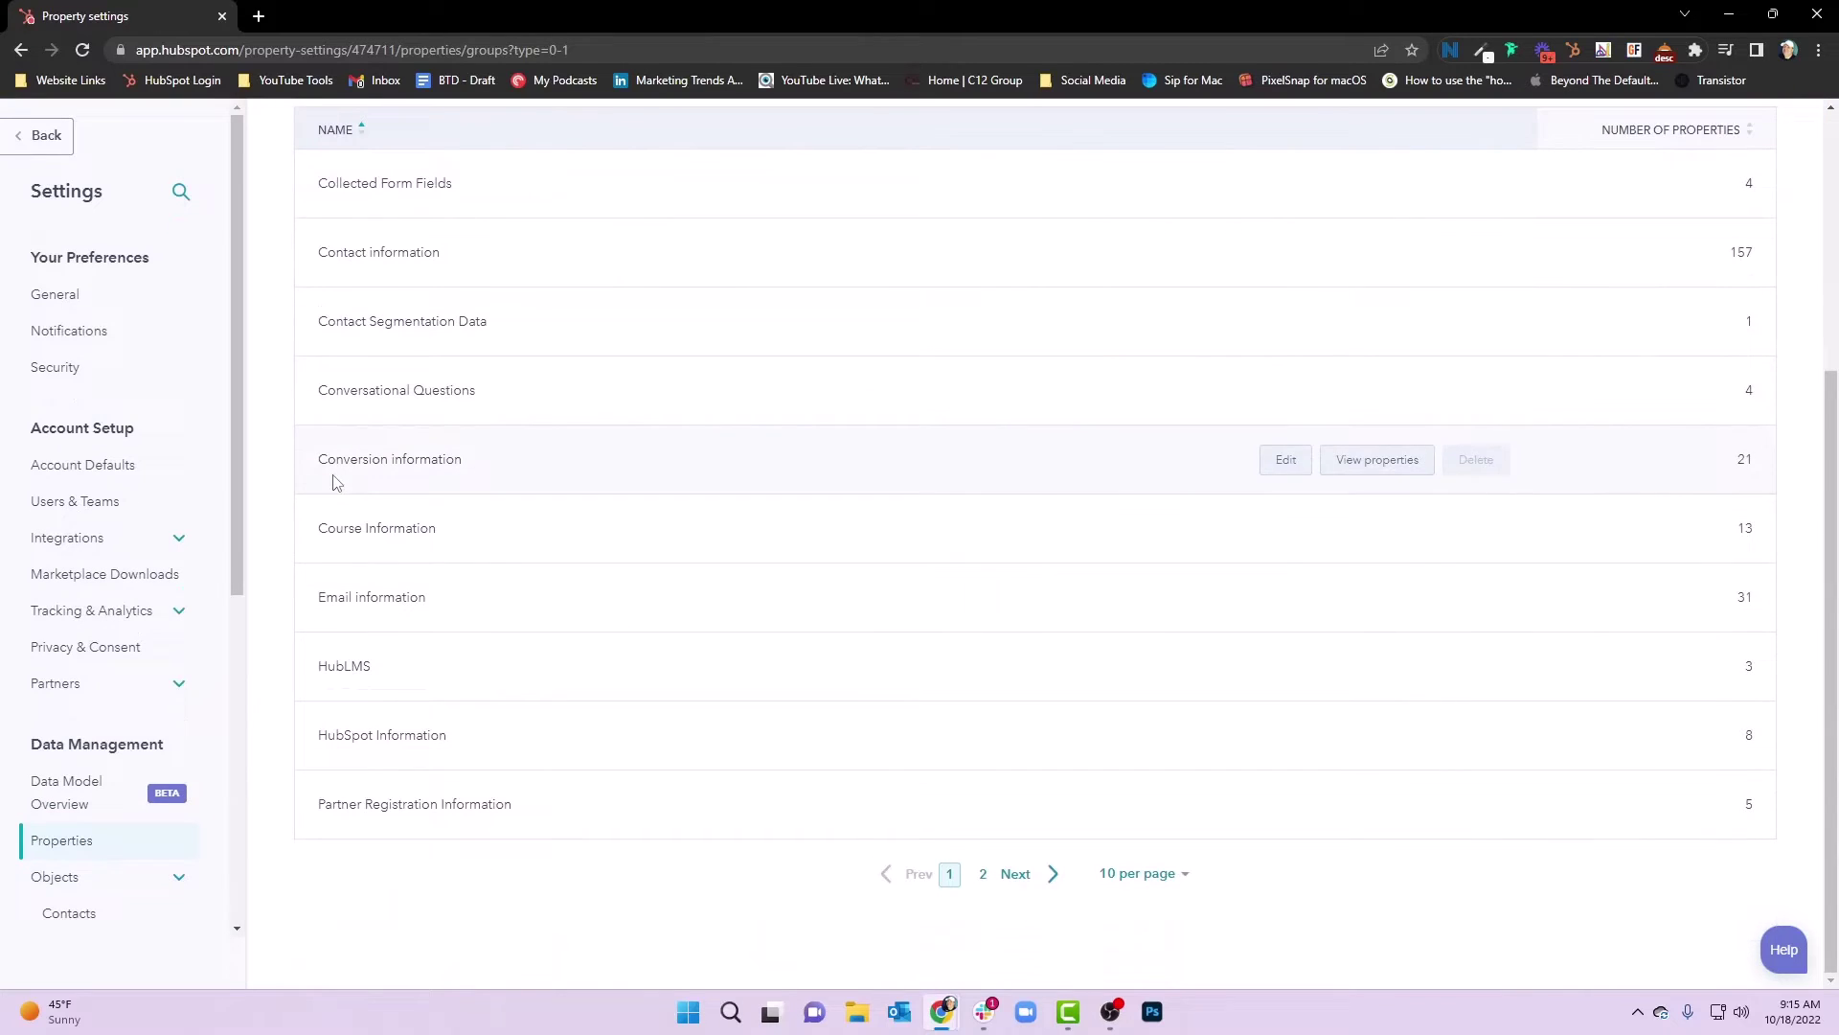
{"action": "left_click", "coordinate": [983, 874]}
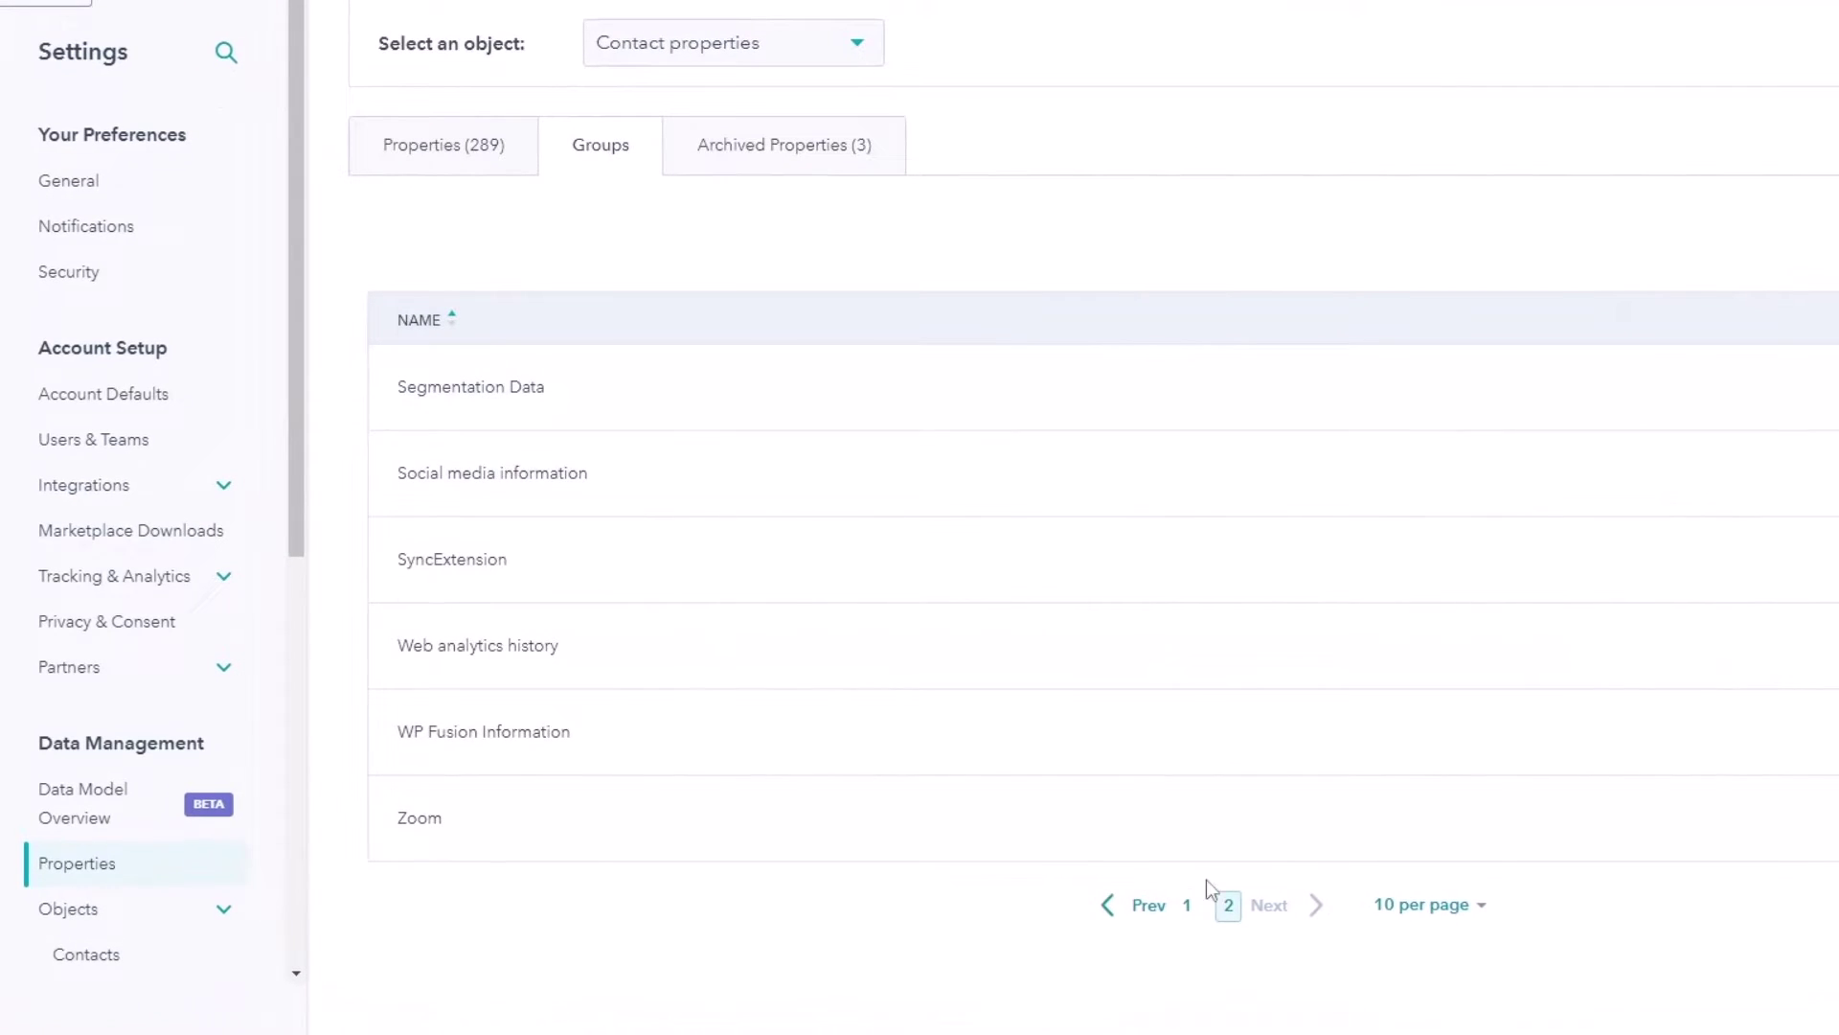
{"action": "left_click", "coordinate": [1188, 900]}
{"action": "scroll", "coordinate": [559, 475], "scroll_direction": "down", "scroll_amount": 1}
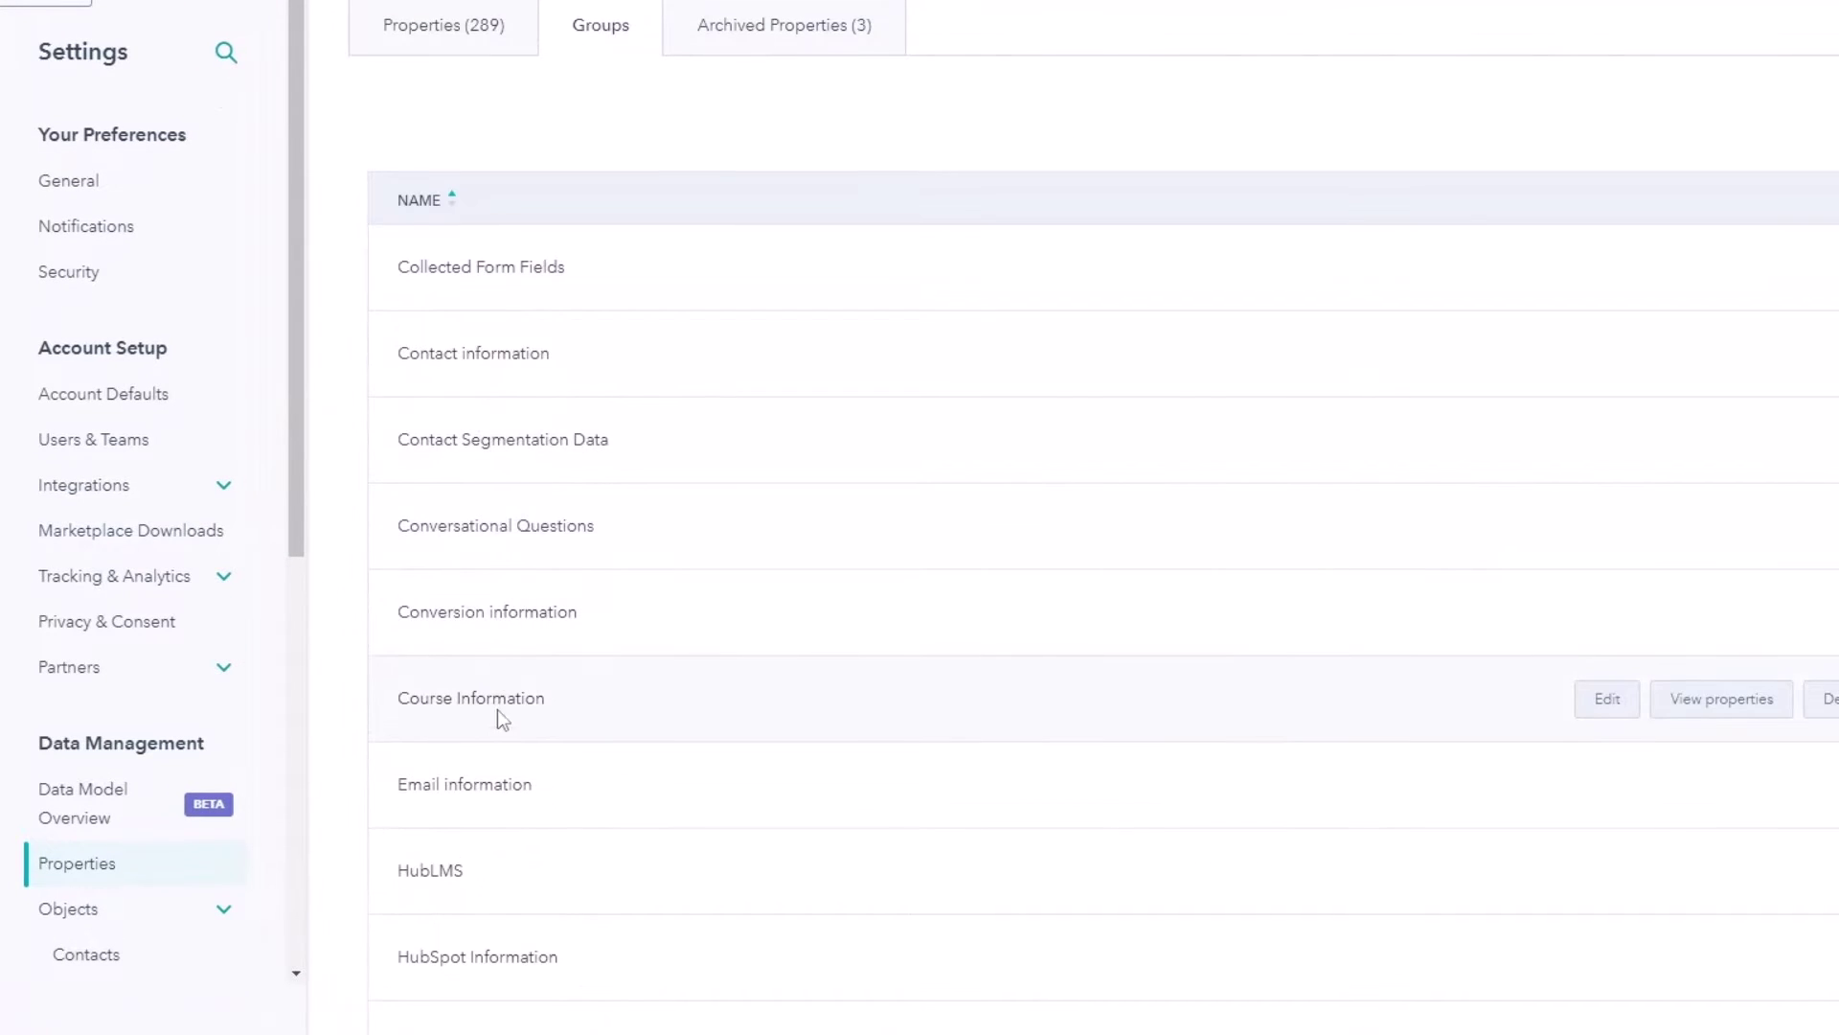
{"action": "scroll", "coordinate": [565, 794], "scroll_direction": "down", "scroll_amount": 1}
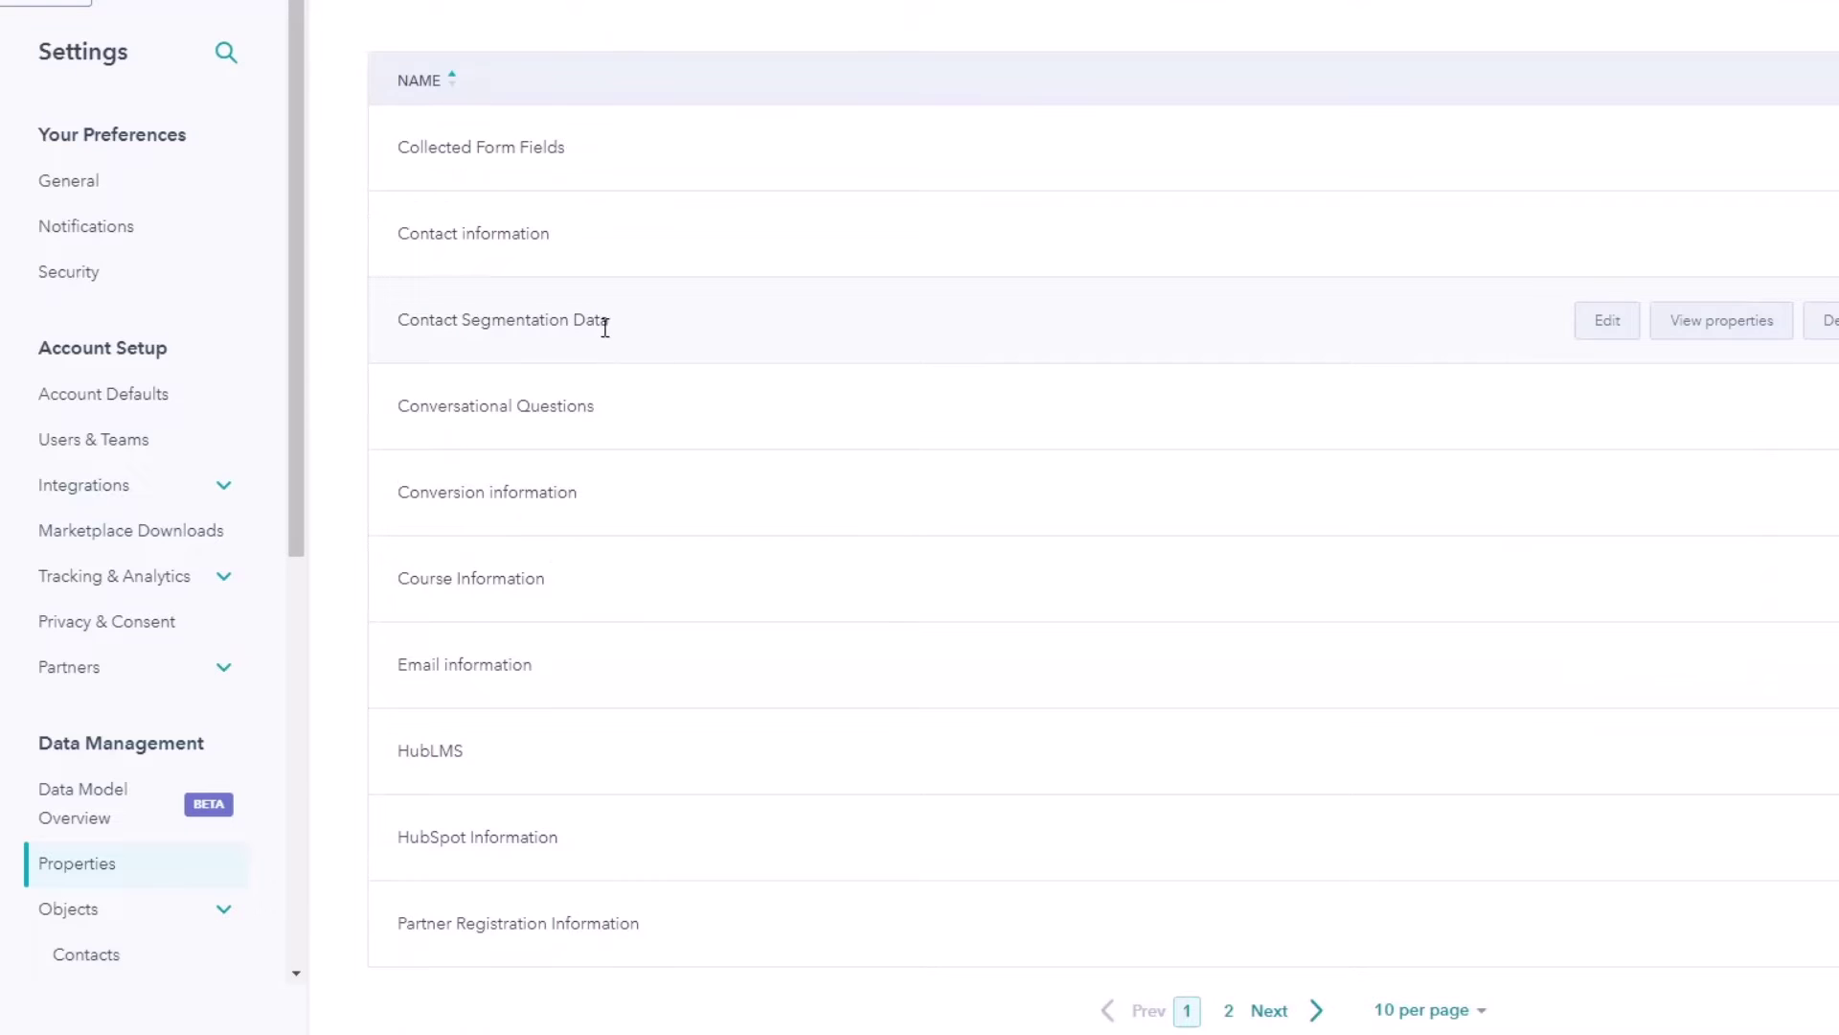
Move the Segmentation Data group's property into Contact Segmentation Data.
{"action": "left_click", "coordinate": [1229, 1012]}
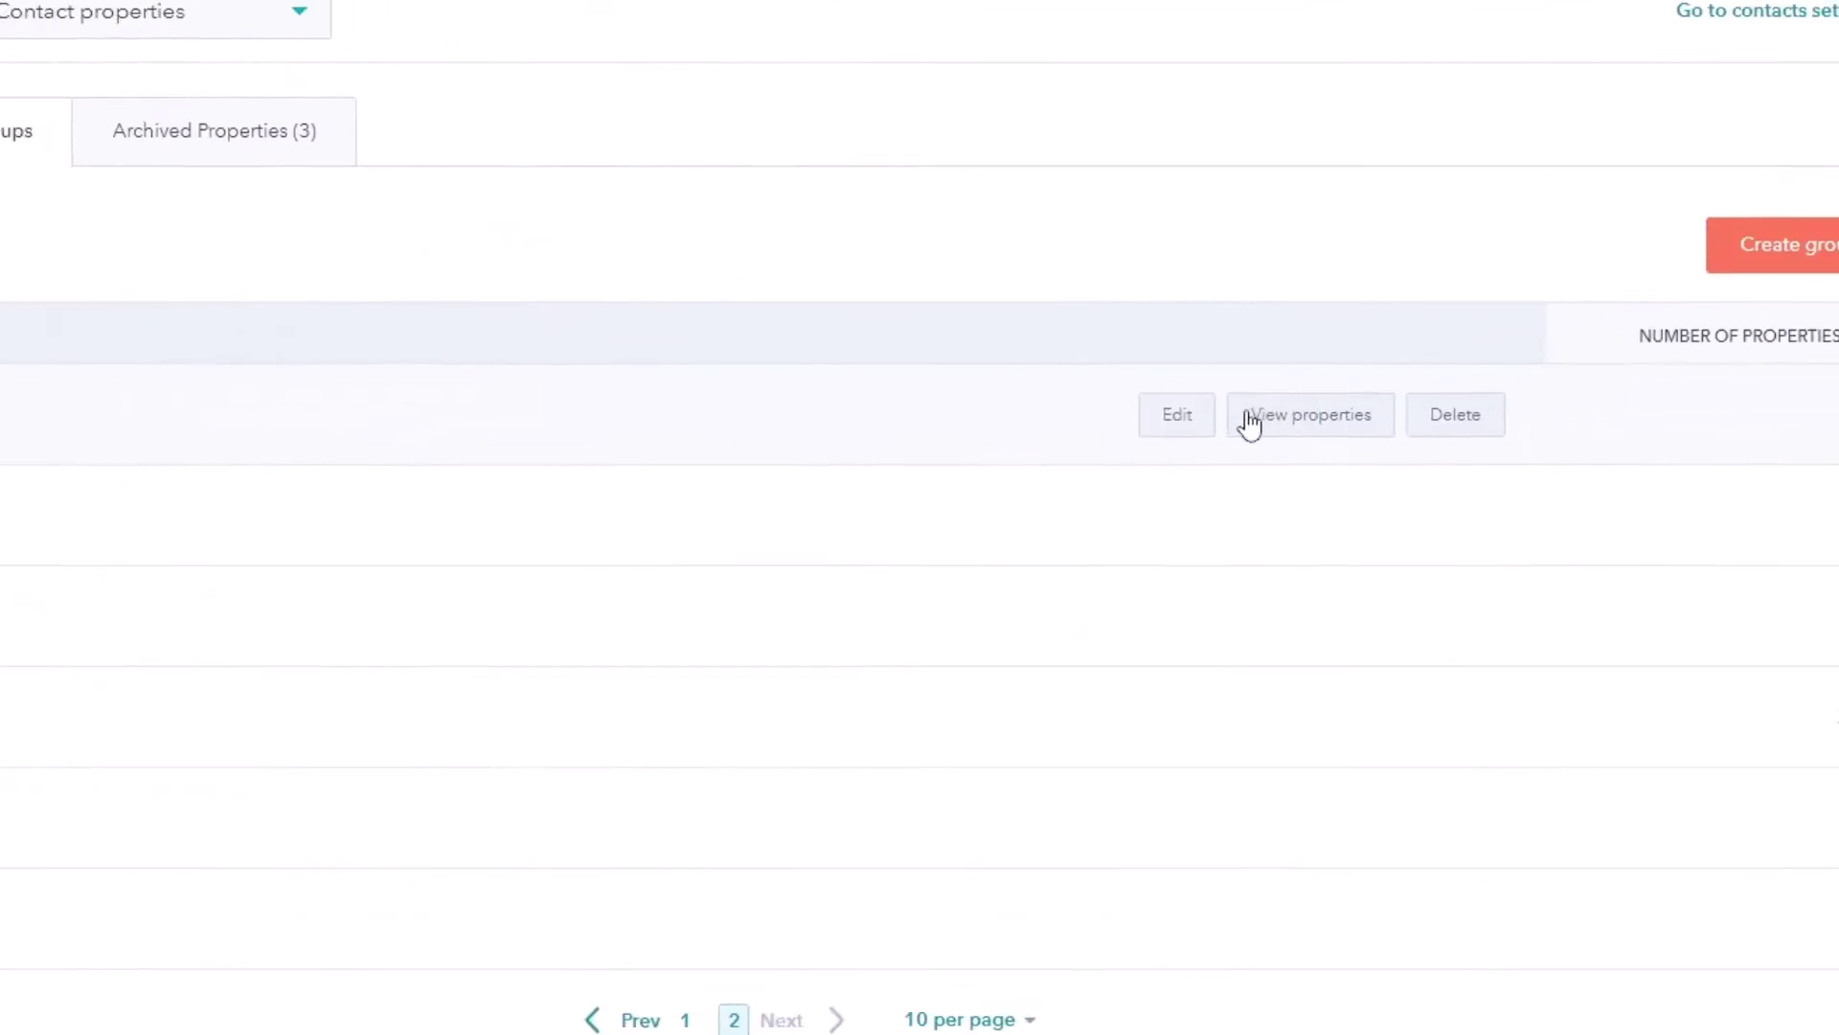
{"action": "left_click", "coordinate": [1327, 423]}
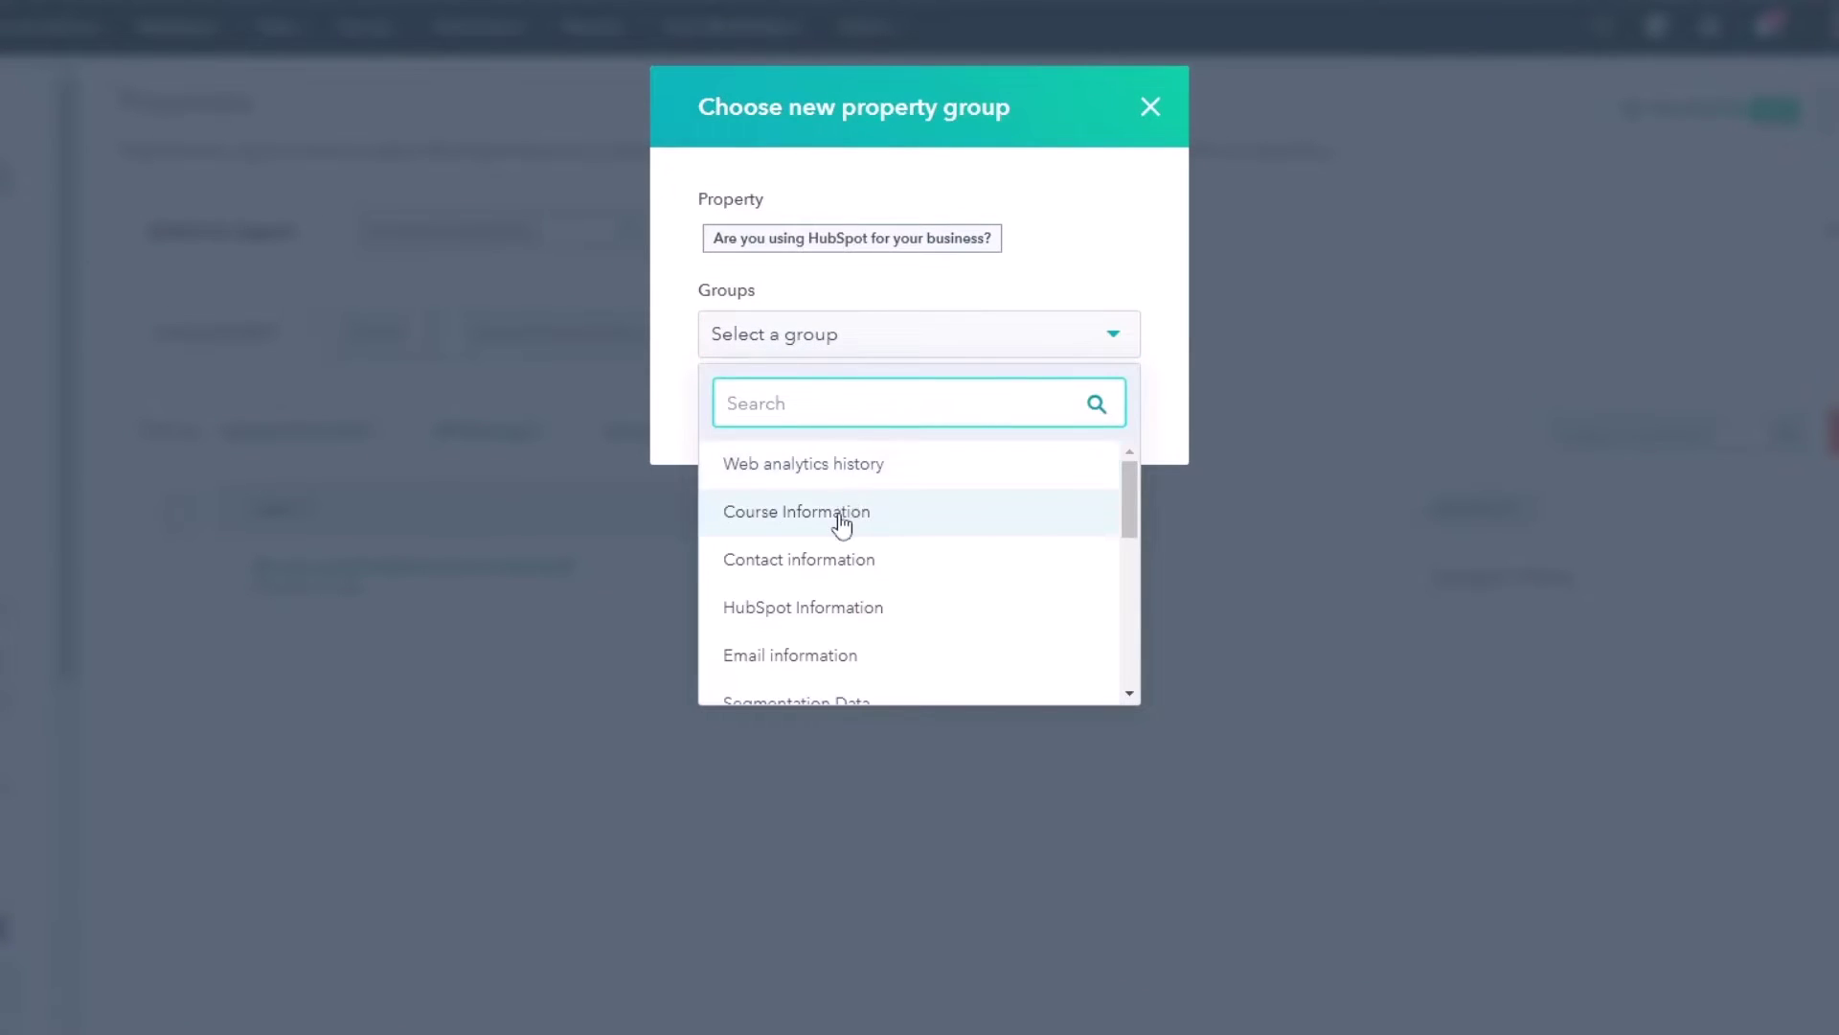
{"action": "scroll", "coordinate": [845, 490], "scroll_direction": "down", "scroll_amount": 3}
{"action": "left_click", "coordinate": [842, 526]}
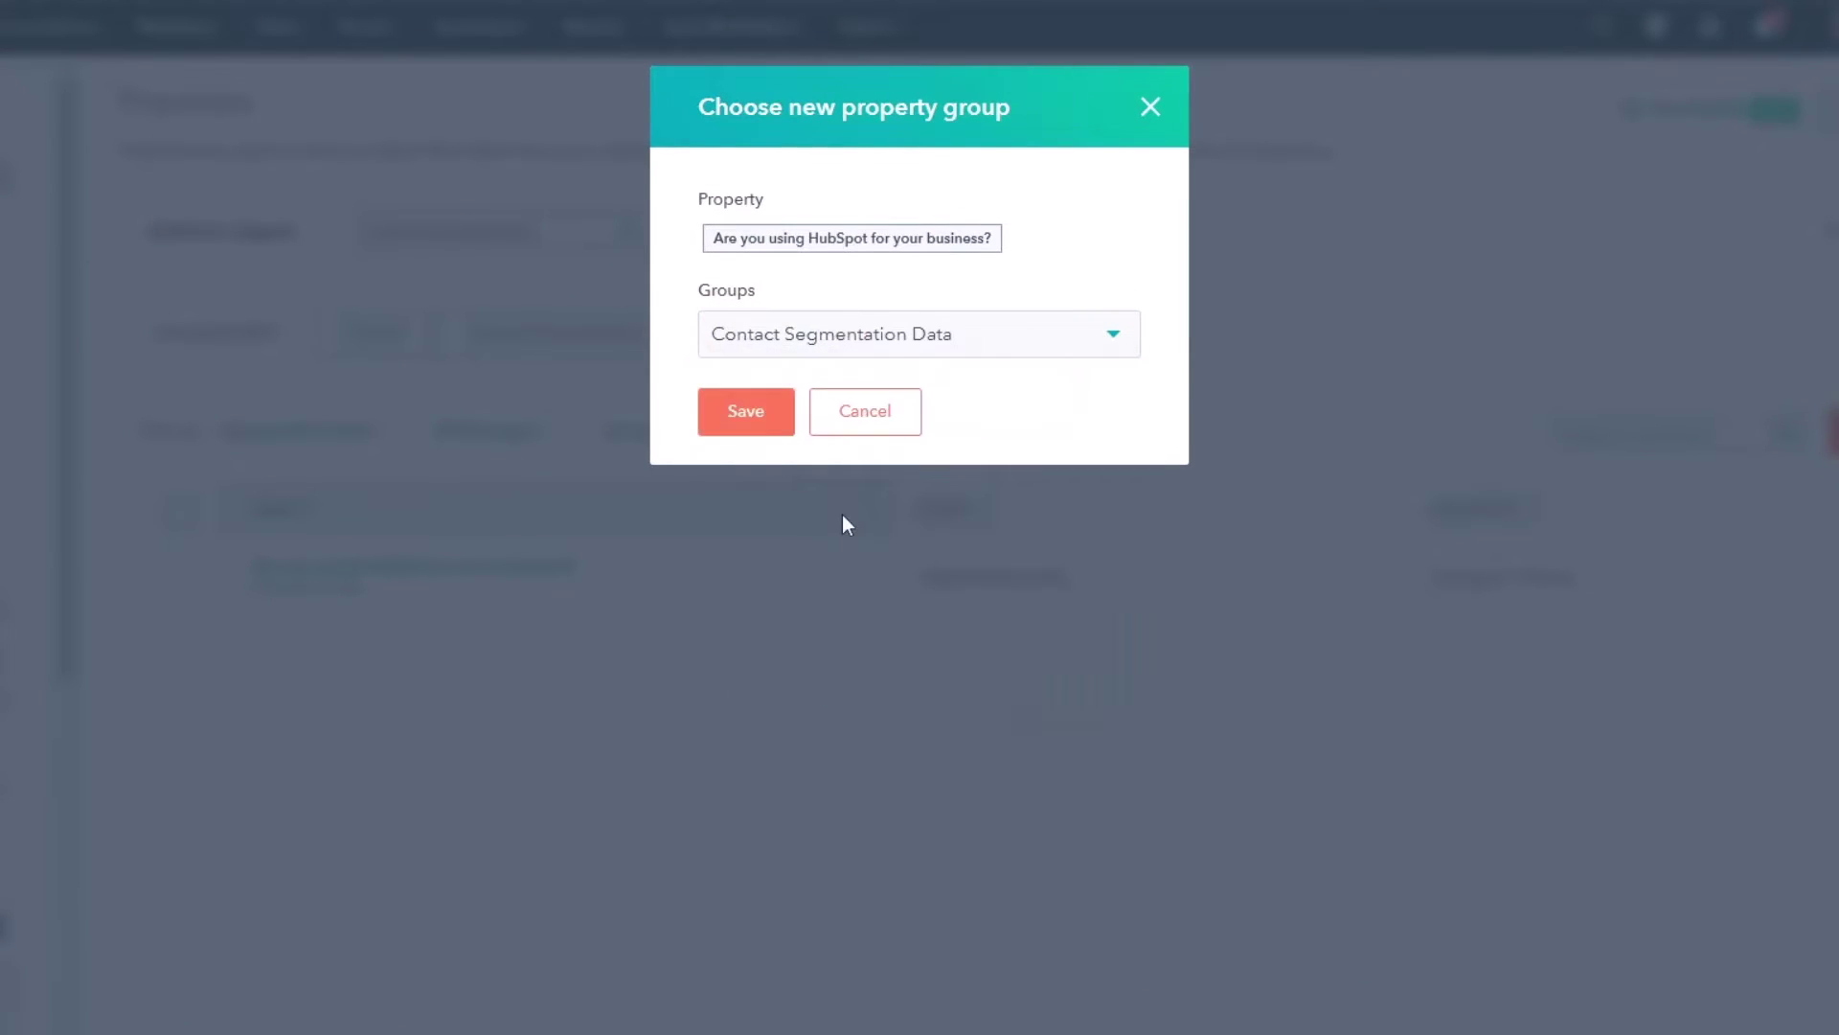
{"action": "left_click", "coordinate": [754, 406]}
Delete the now-empty duplicate Segmentation Data group.
{"action": "left_click", "coordinate": [480, 290]}
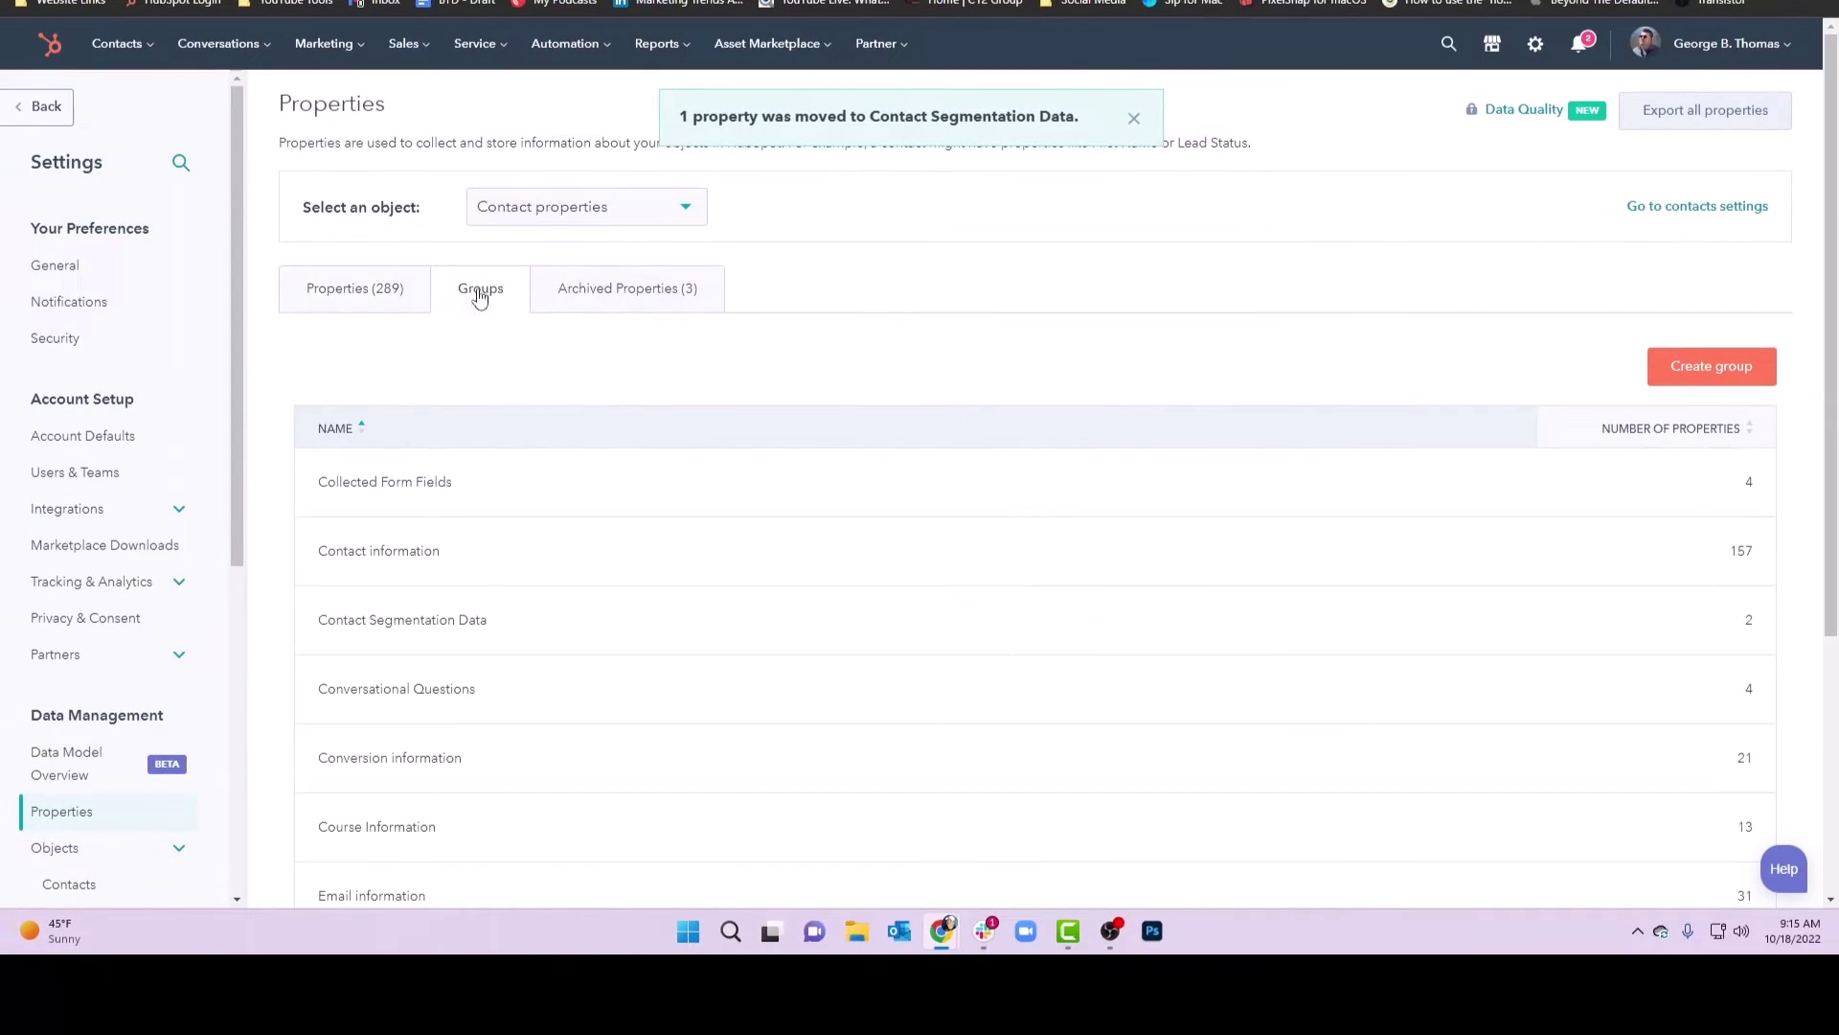
{"action": "scroll", "coordinate": [526, 510], "scroll_direction": "down", "scroll_amount": 4}
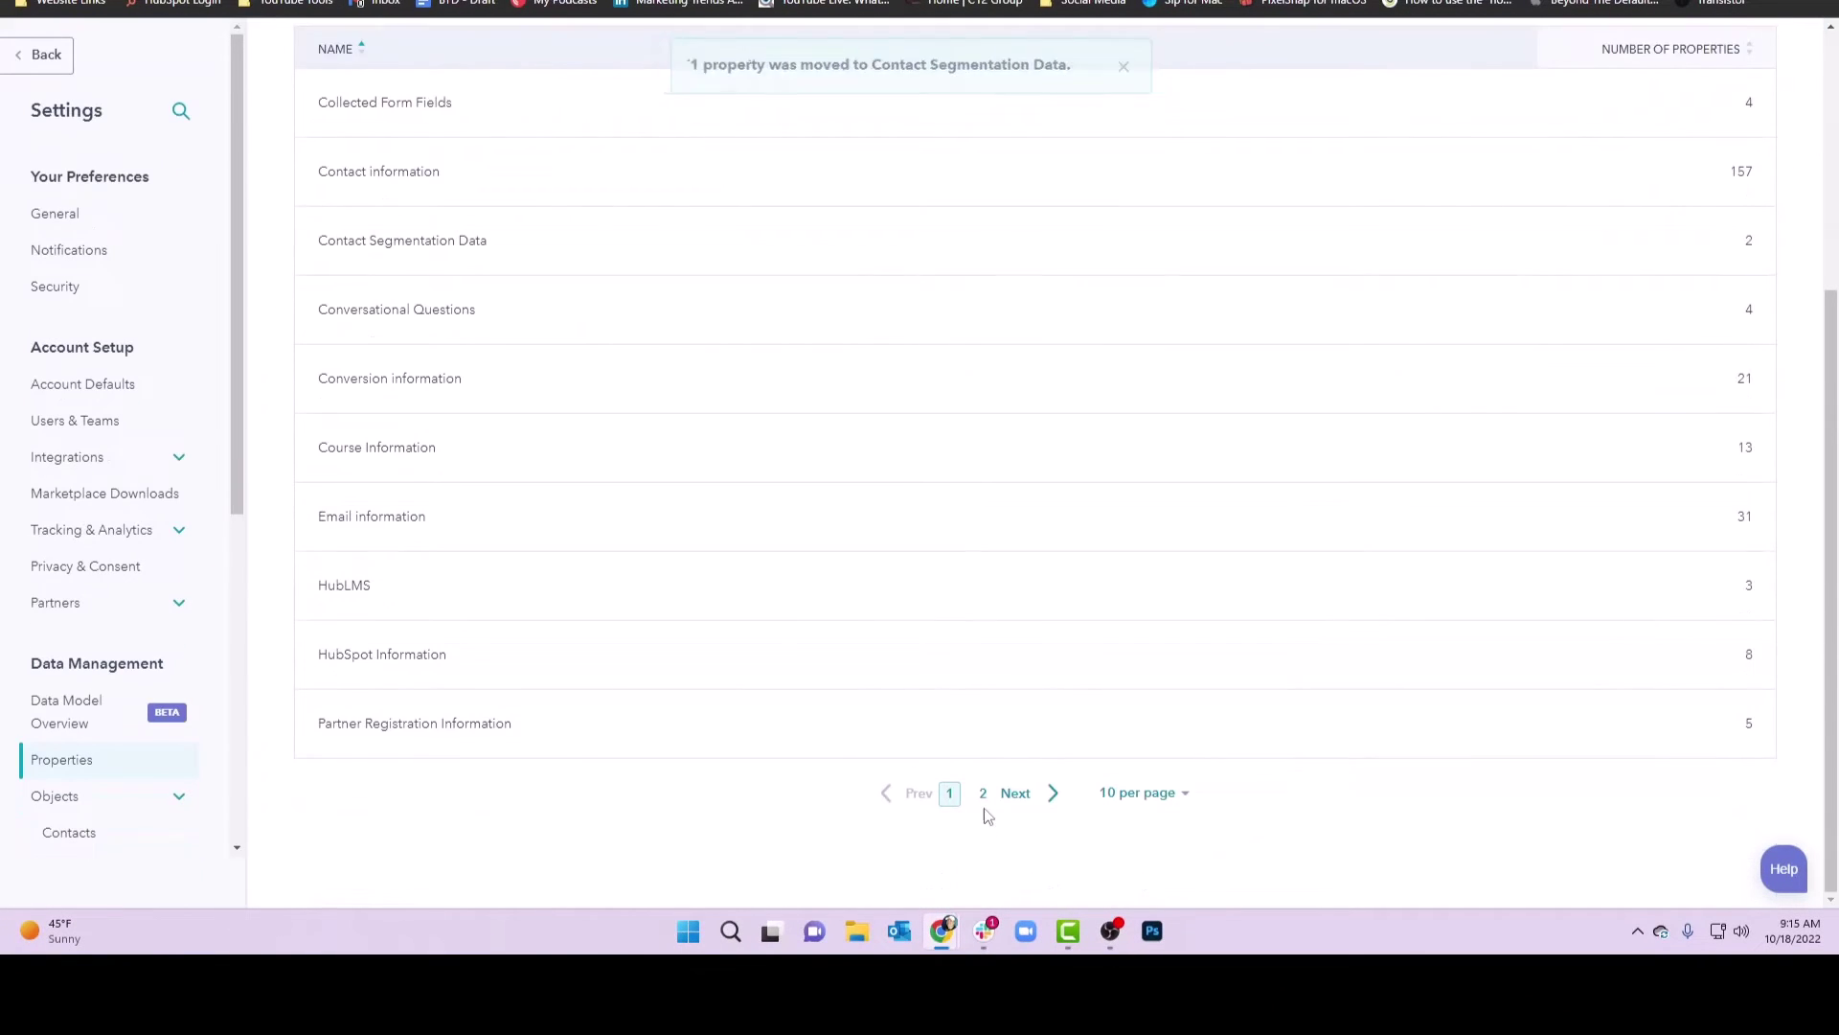
{"action": "left_click", "coordinate": [983, 793]}
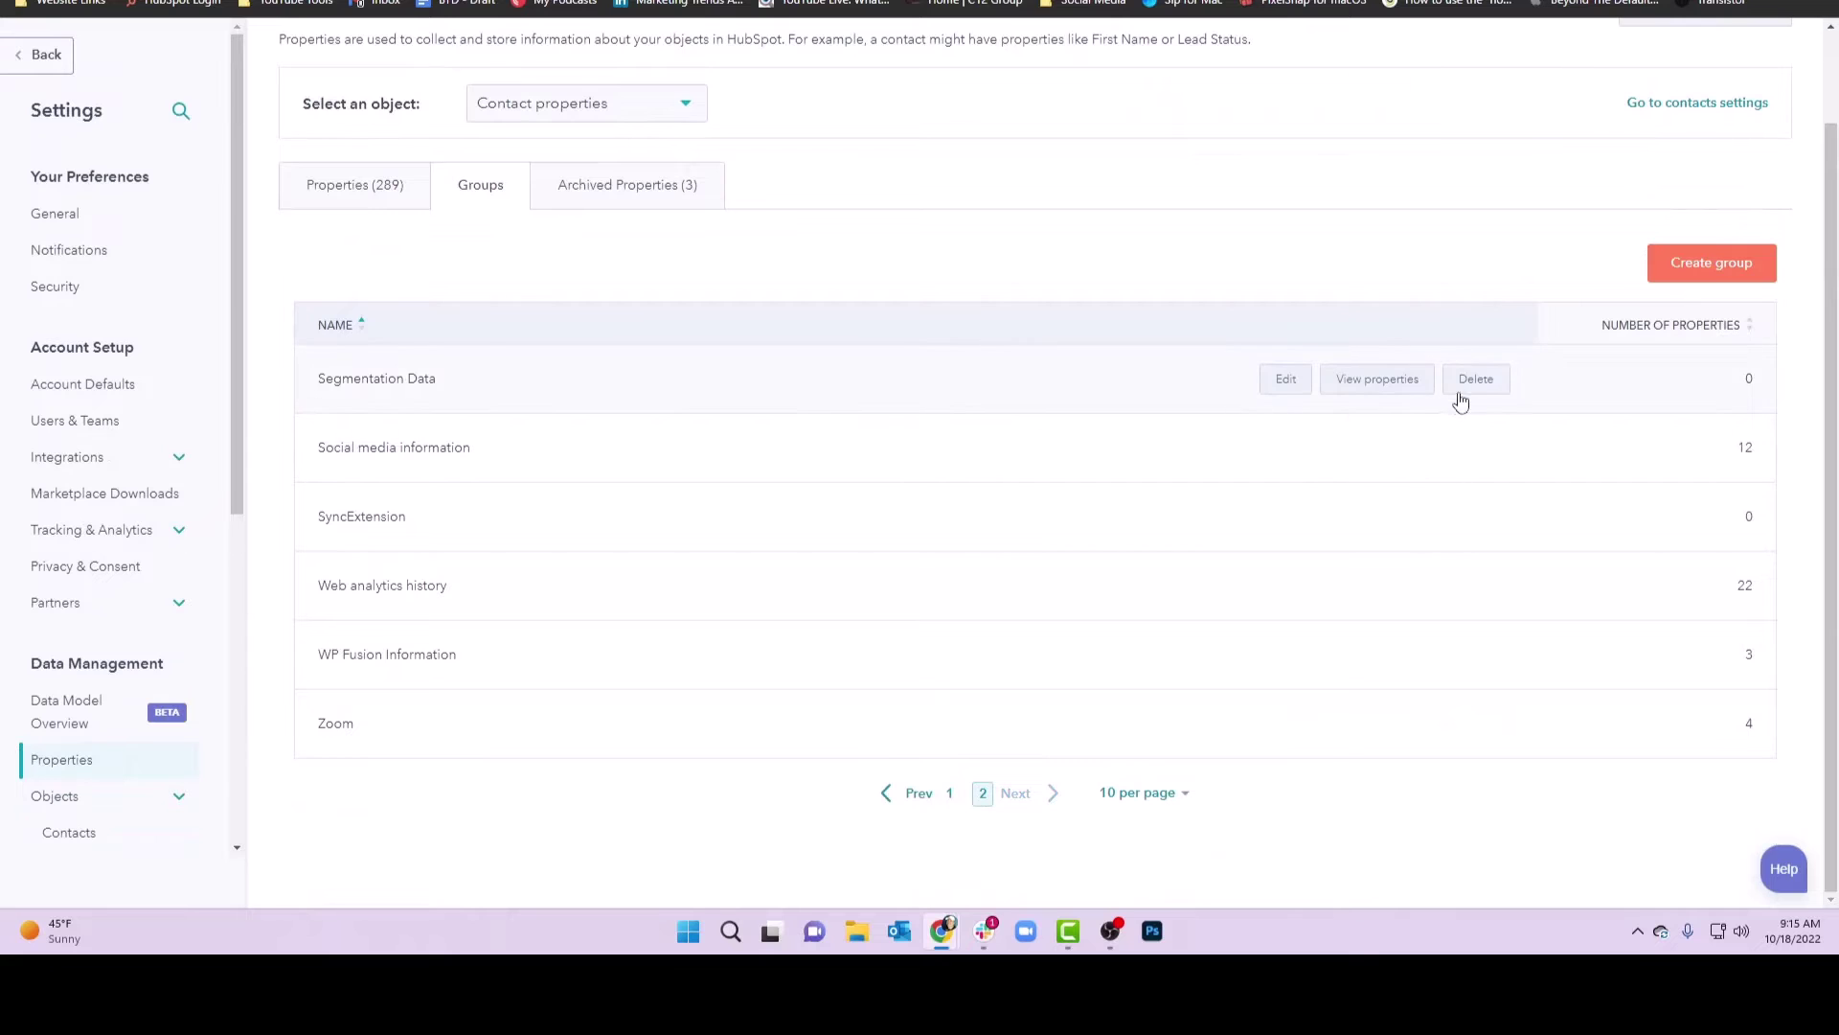
{"action": "left_click", "coordinate": [1460, 395]}
{"action": "left_click", "coordinate": [792, 345]}
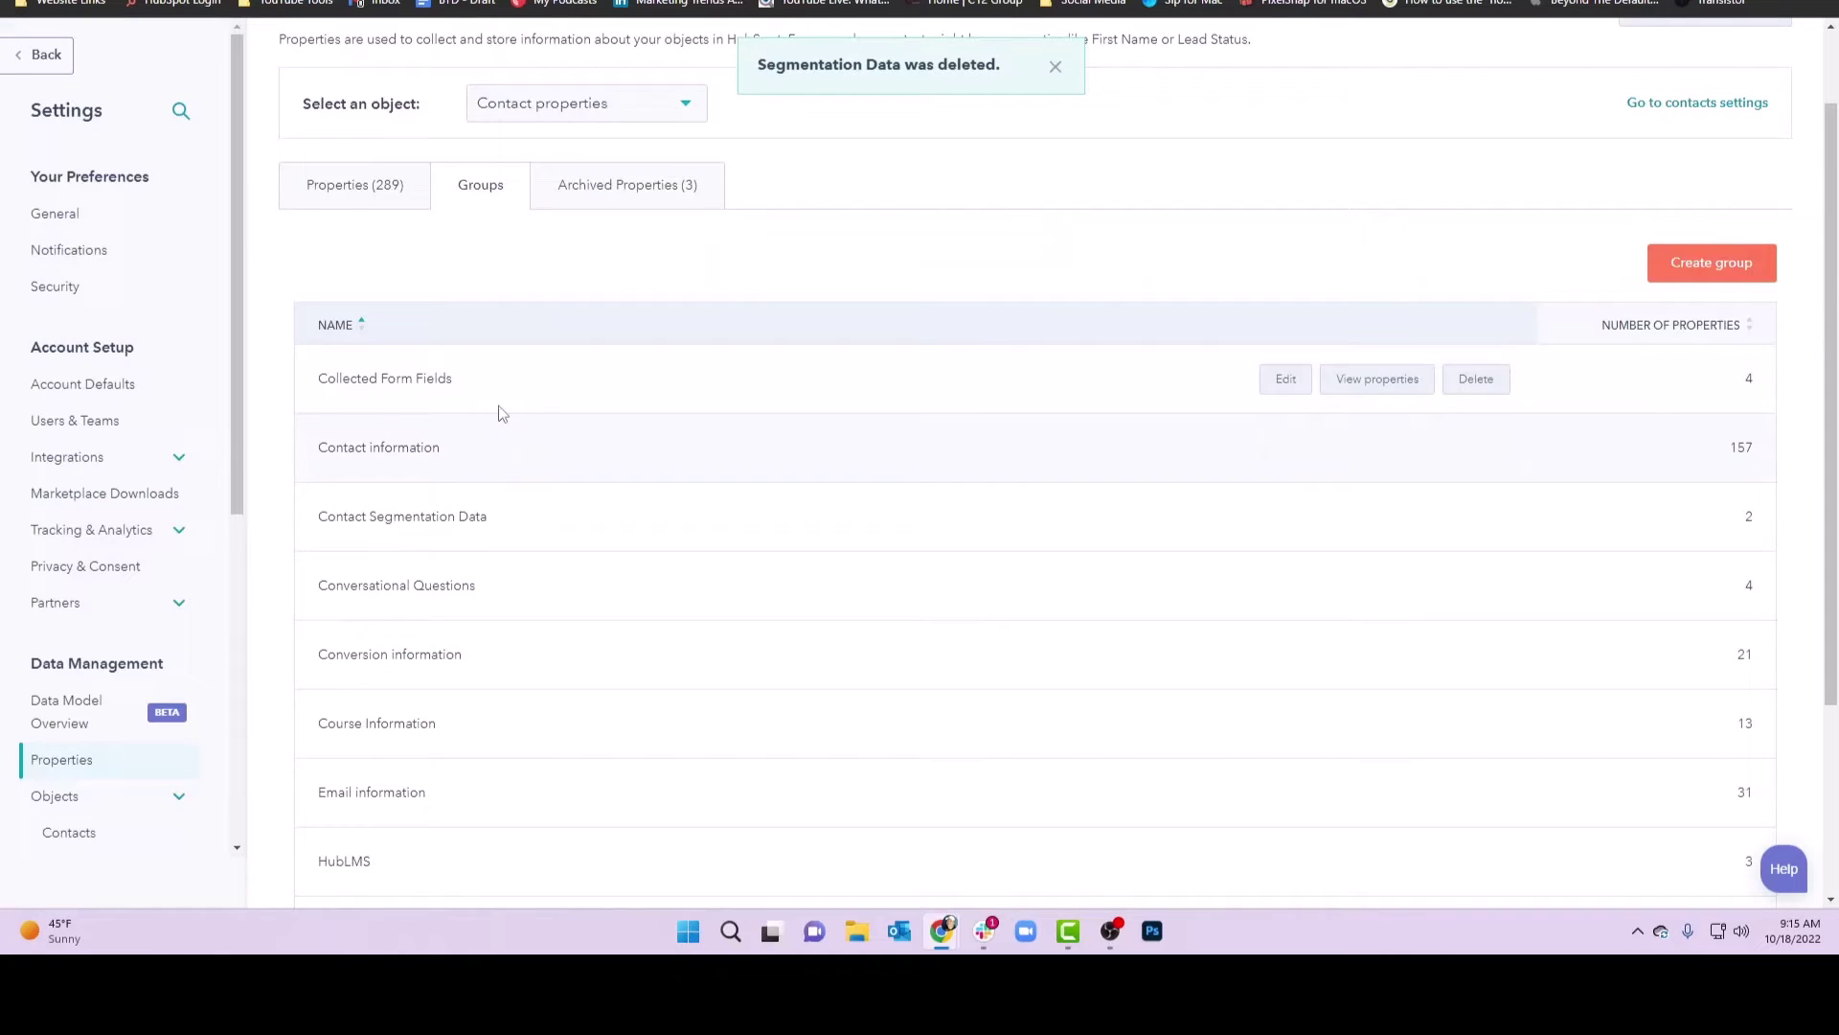
{"action": "scroll", "coordinate": [474, 508], "scroll_direction": "down", "scroll_amount": 1}
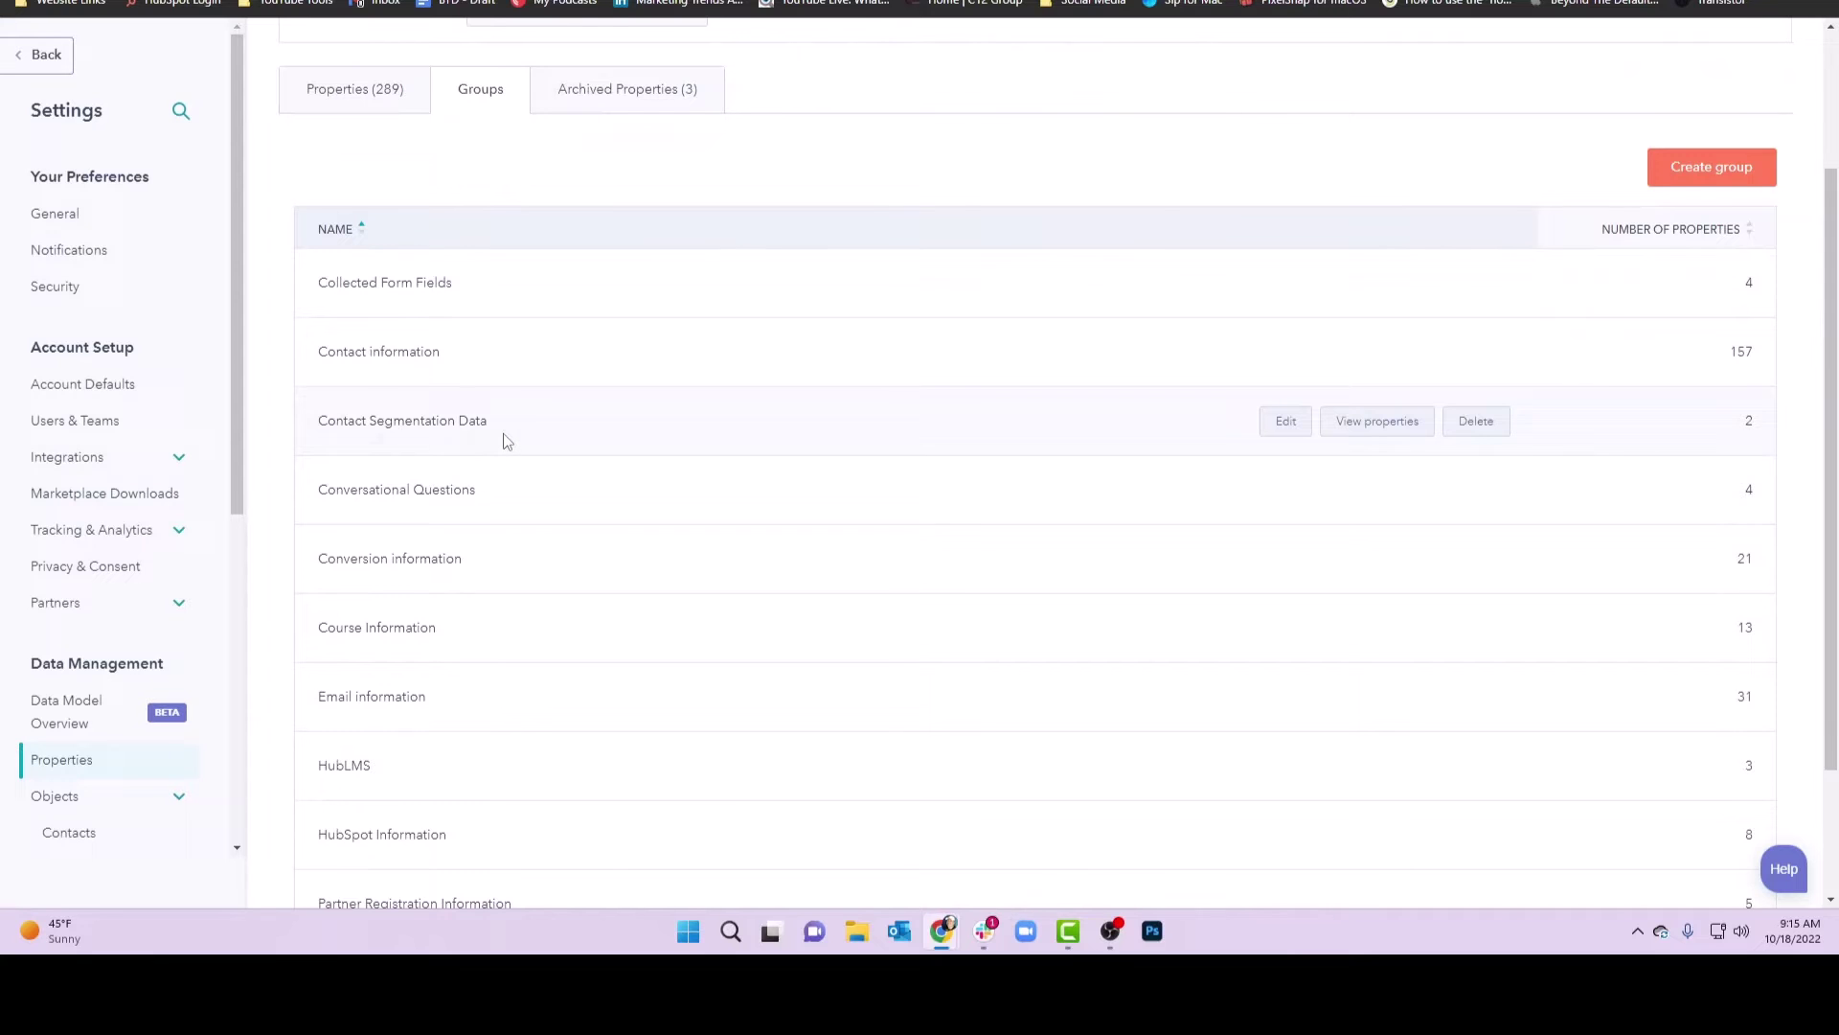
{"action": "scroll", "coordinate": [502, 439], "scroll_direction": "up", "scroll_amount": 2}
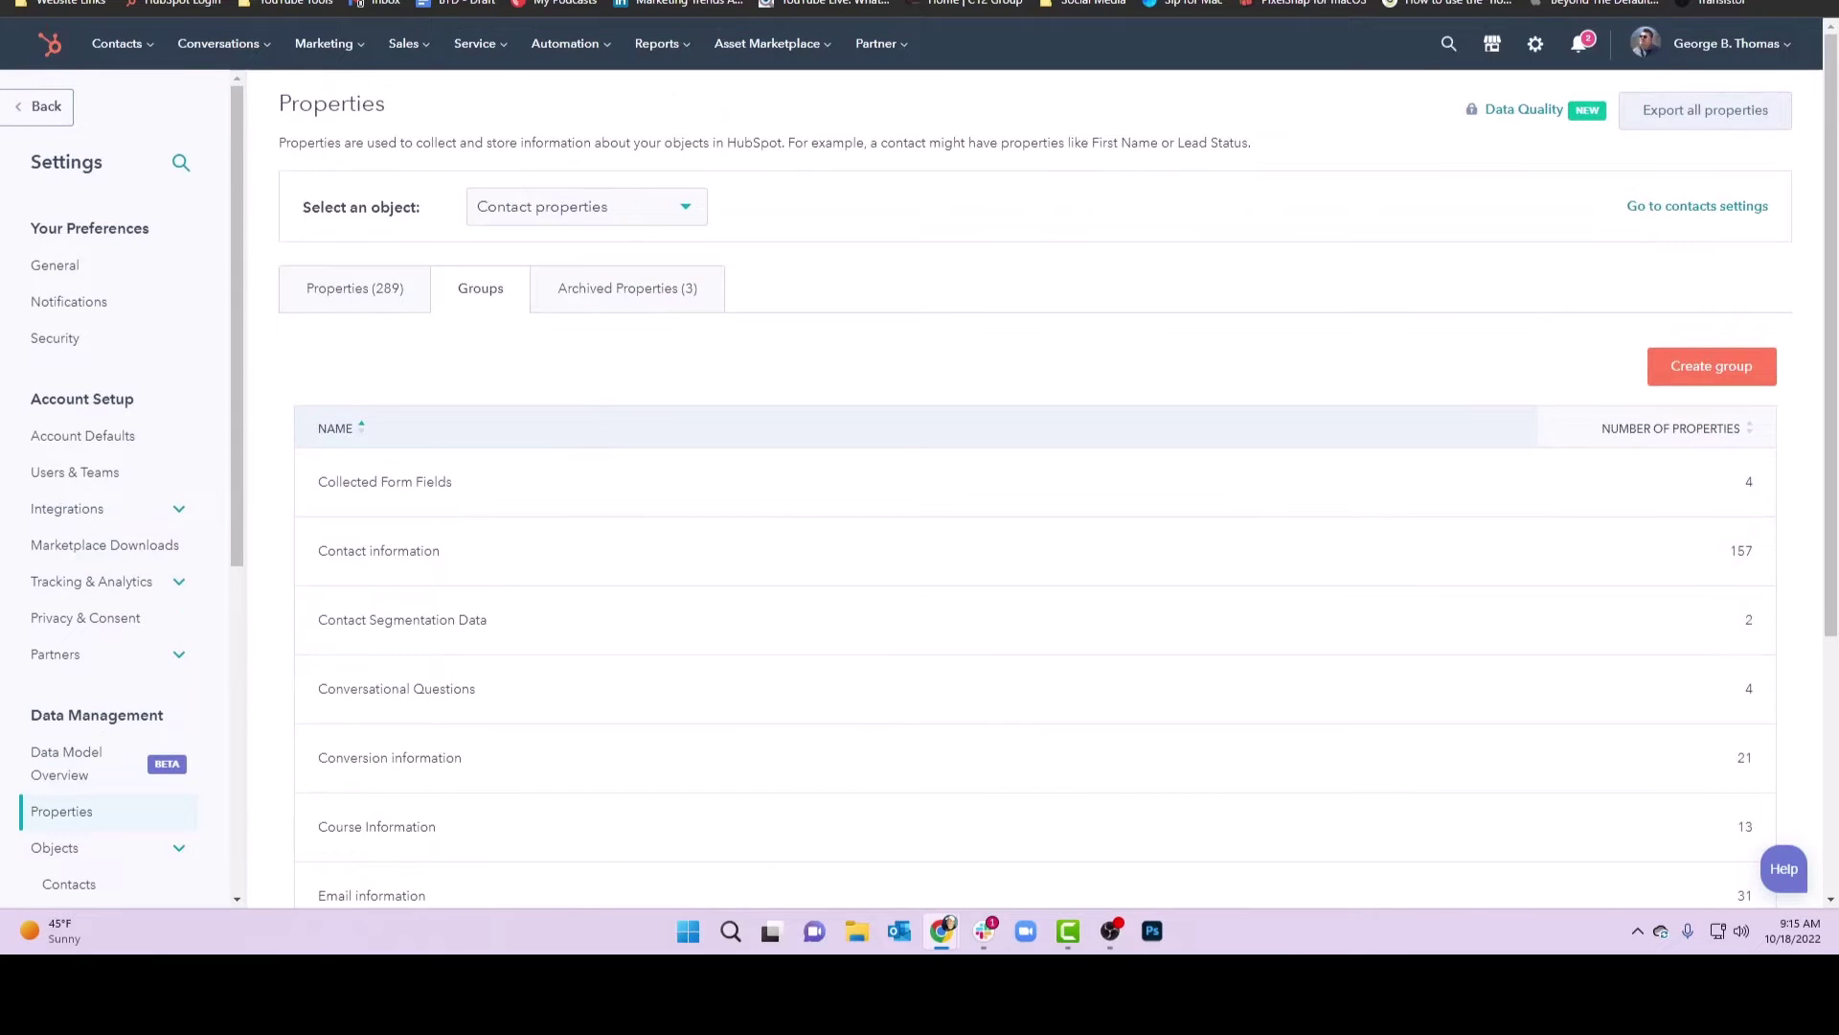
{"action": "left_click", "coordinate": [633, 221]}
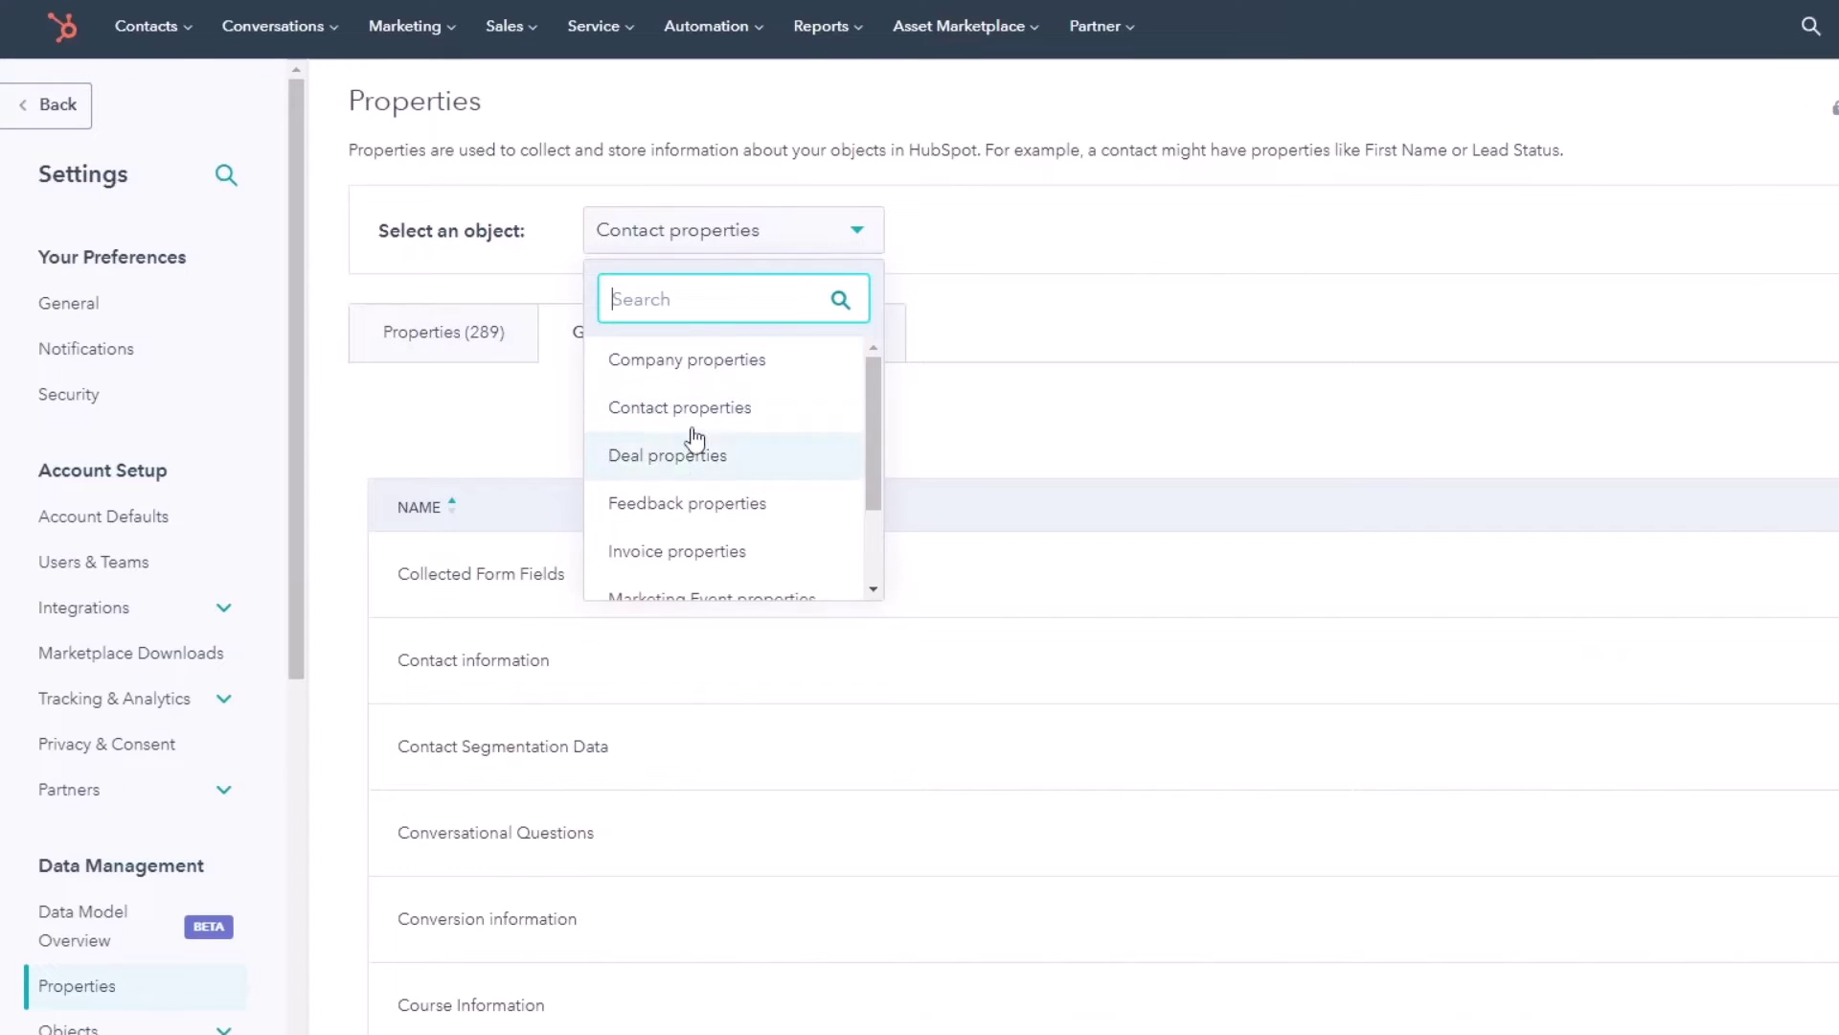
{"action": "left_click", "coordinate": [526, 393]}
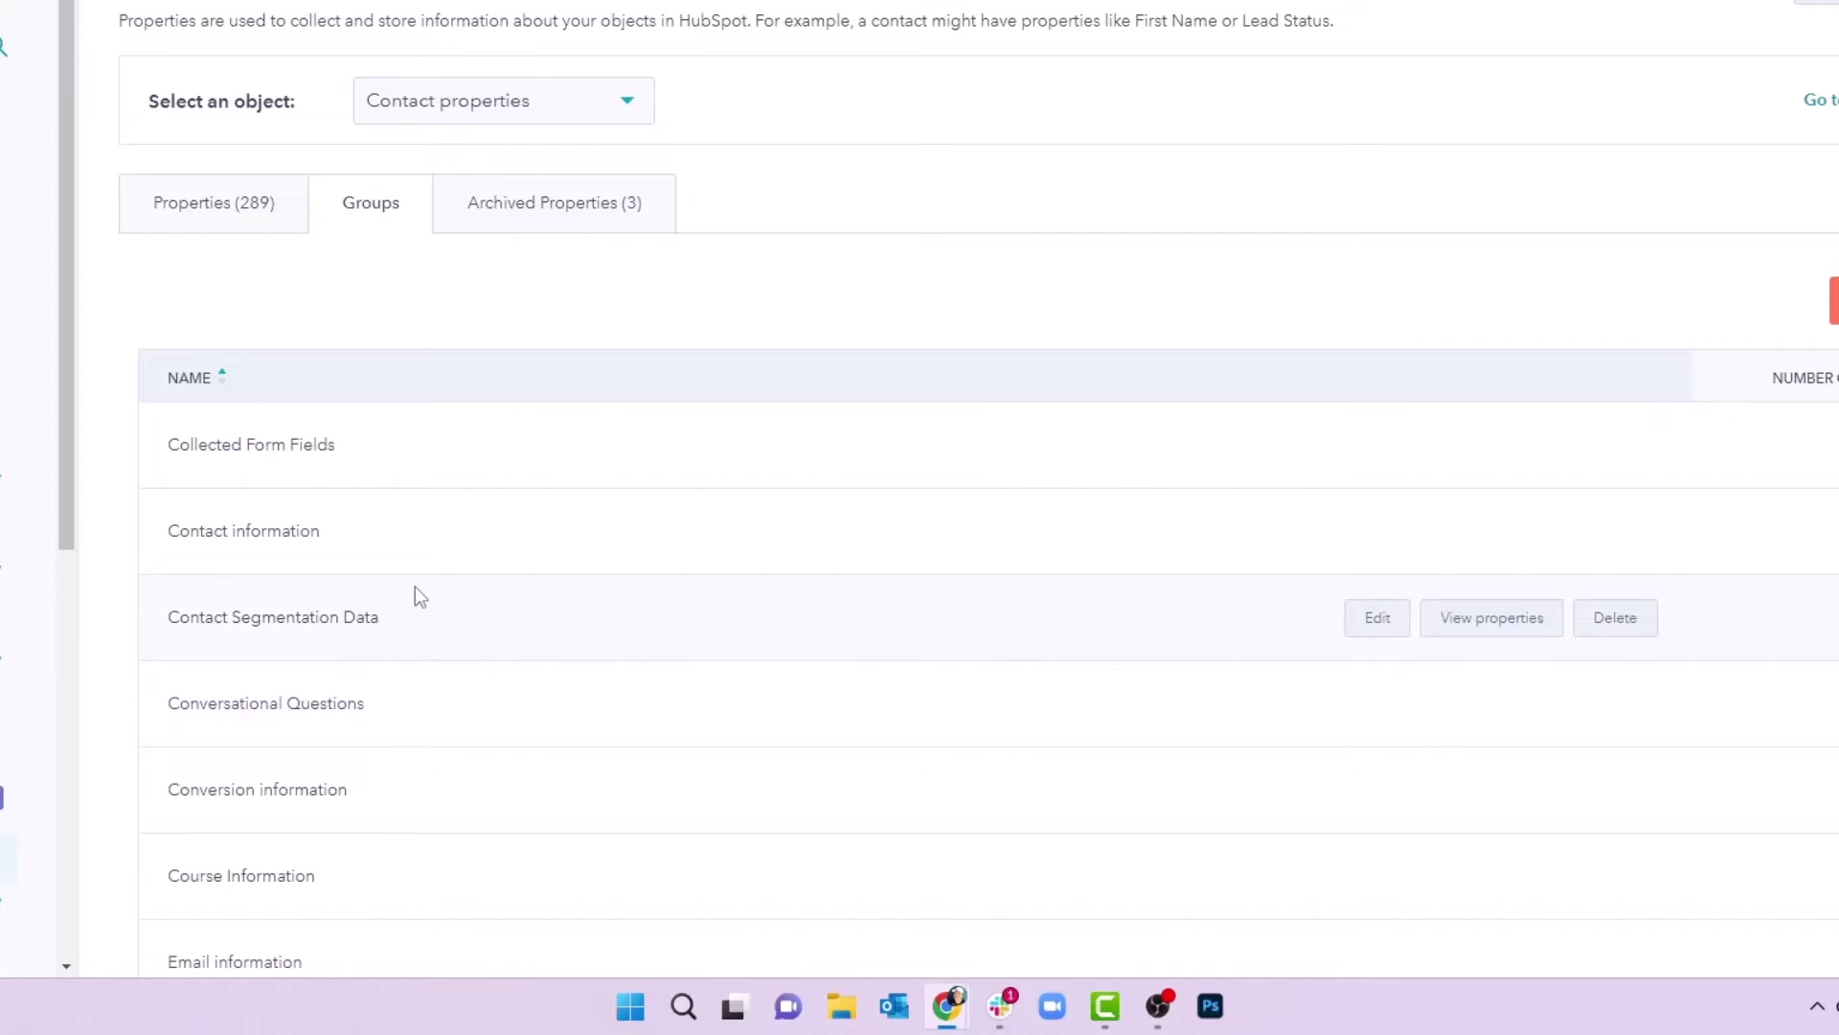
{"action": "scroll", "coordinate": [415, 604], "scroll_direction": "down", "scroll_amount": 4}
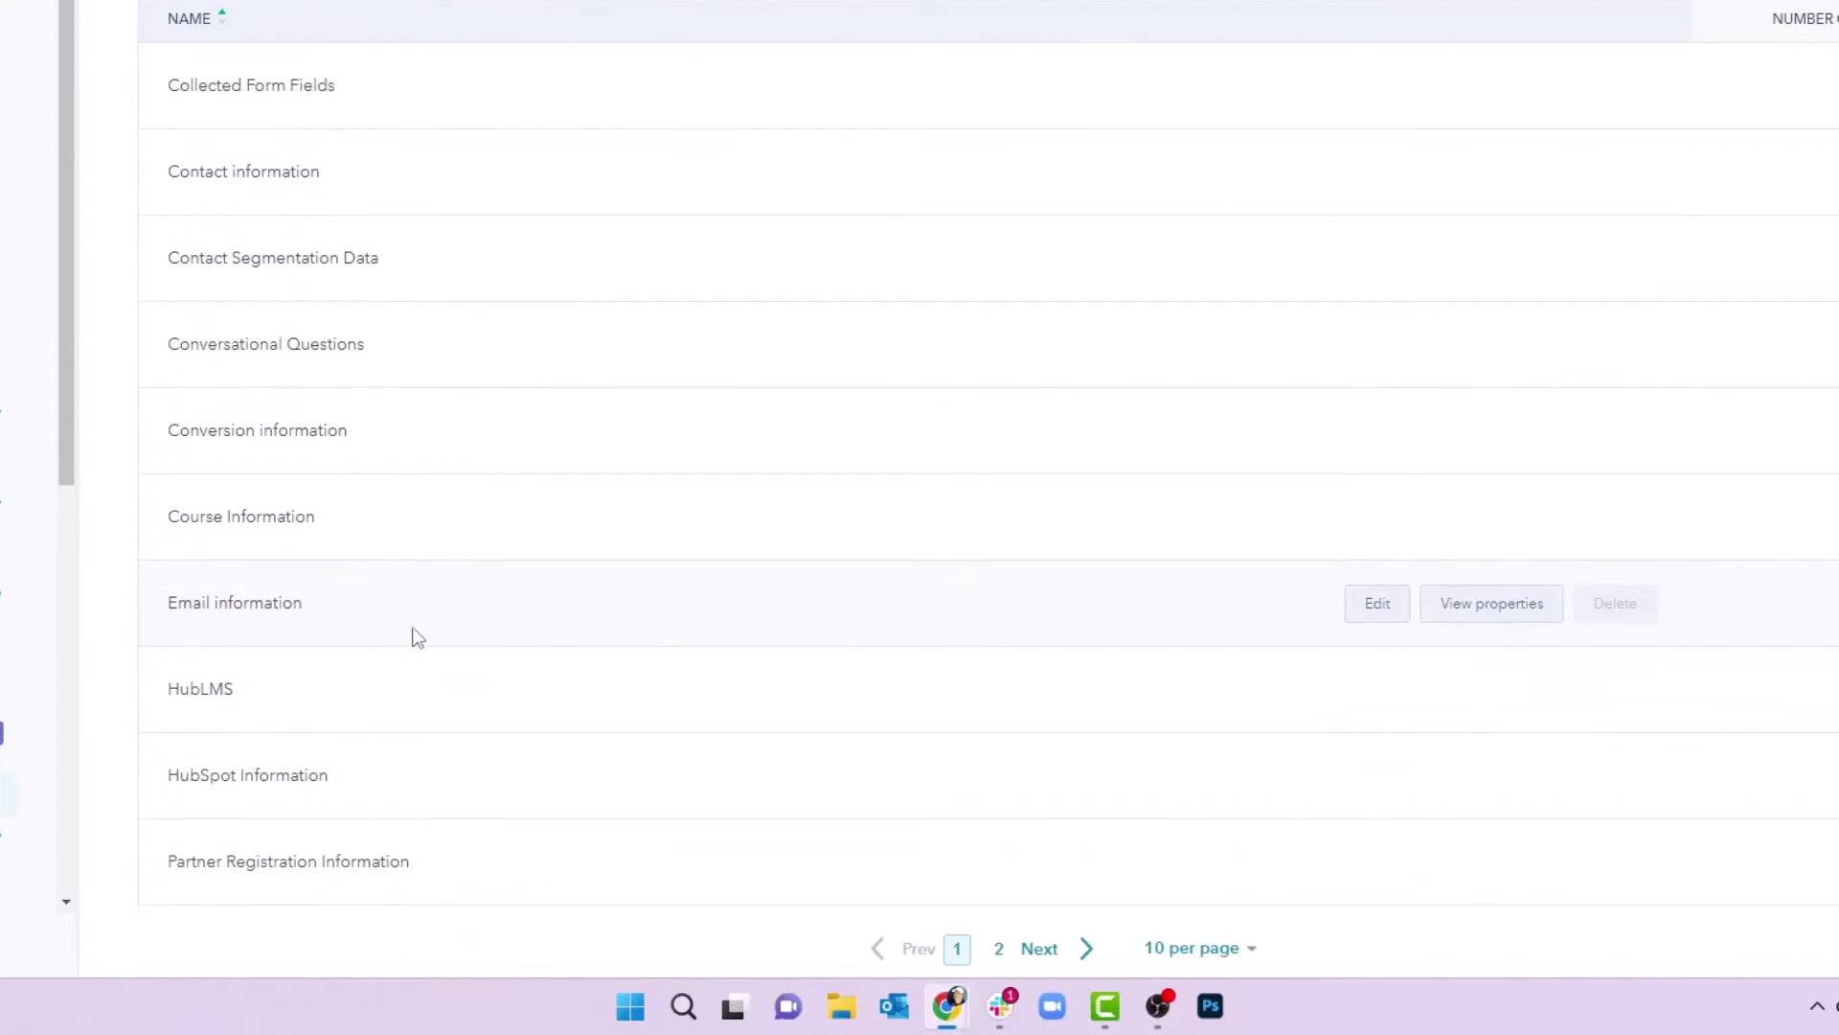
{"action": "scroll", "coordinate": [417, 752], "scroll_direction": "up", "scroll_amount": 1}
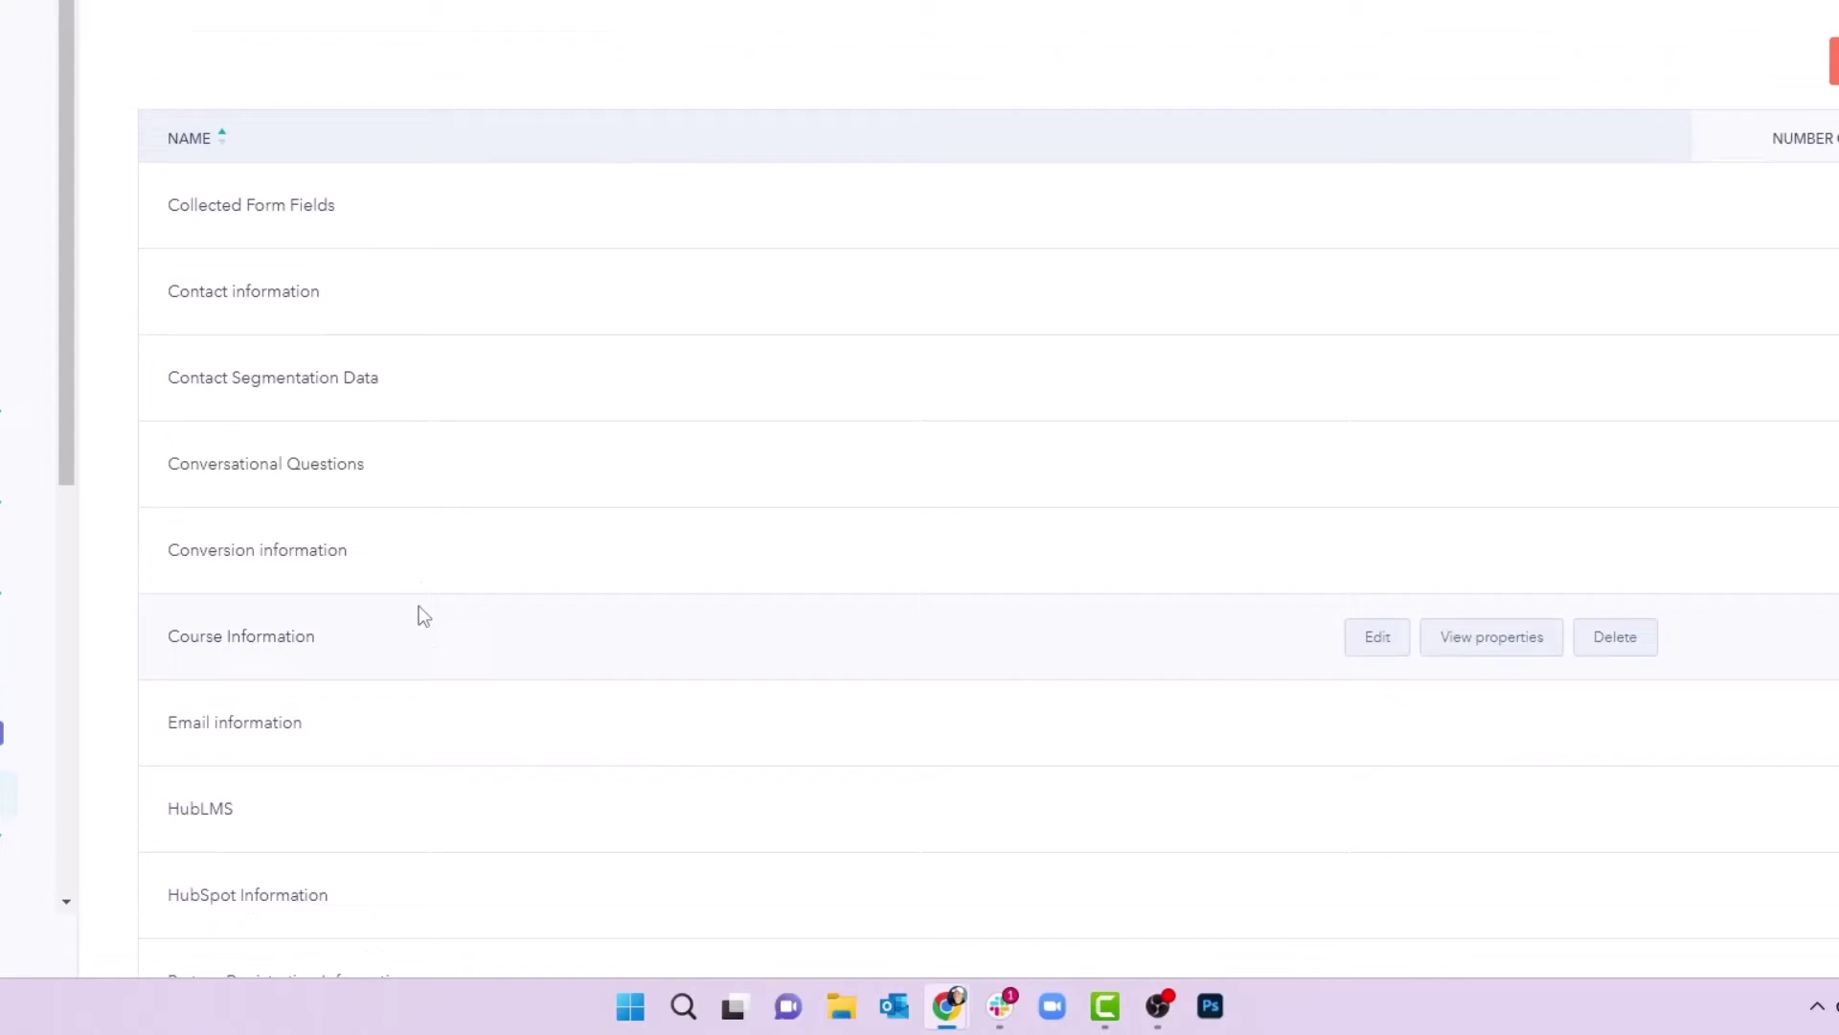
{"action": "scroll", "coordinate": [423, 542], "scroll_direction": "up", "scroll_amount": 1}
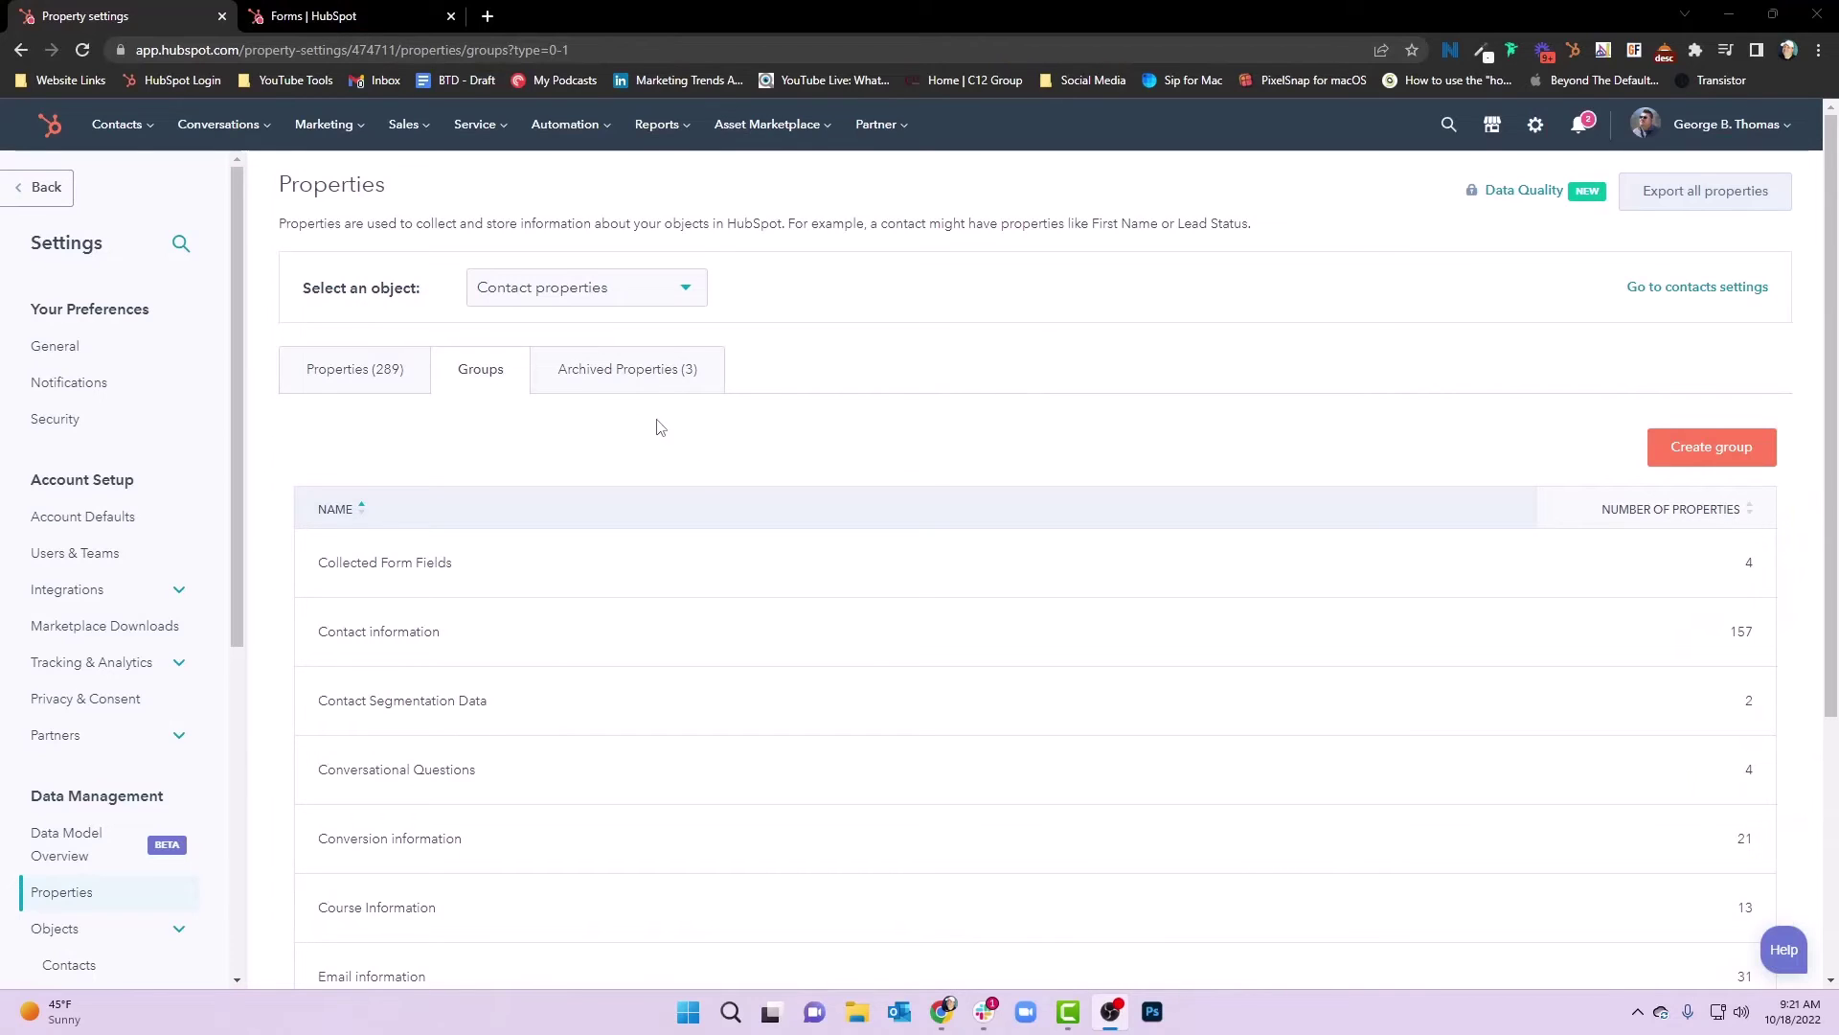
{"action": "left_click", "coordinate": [688, 297]}
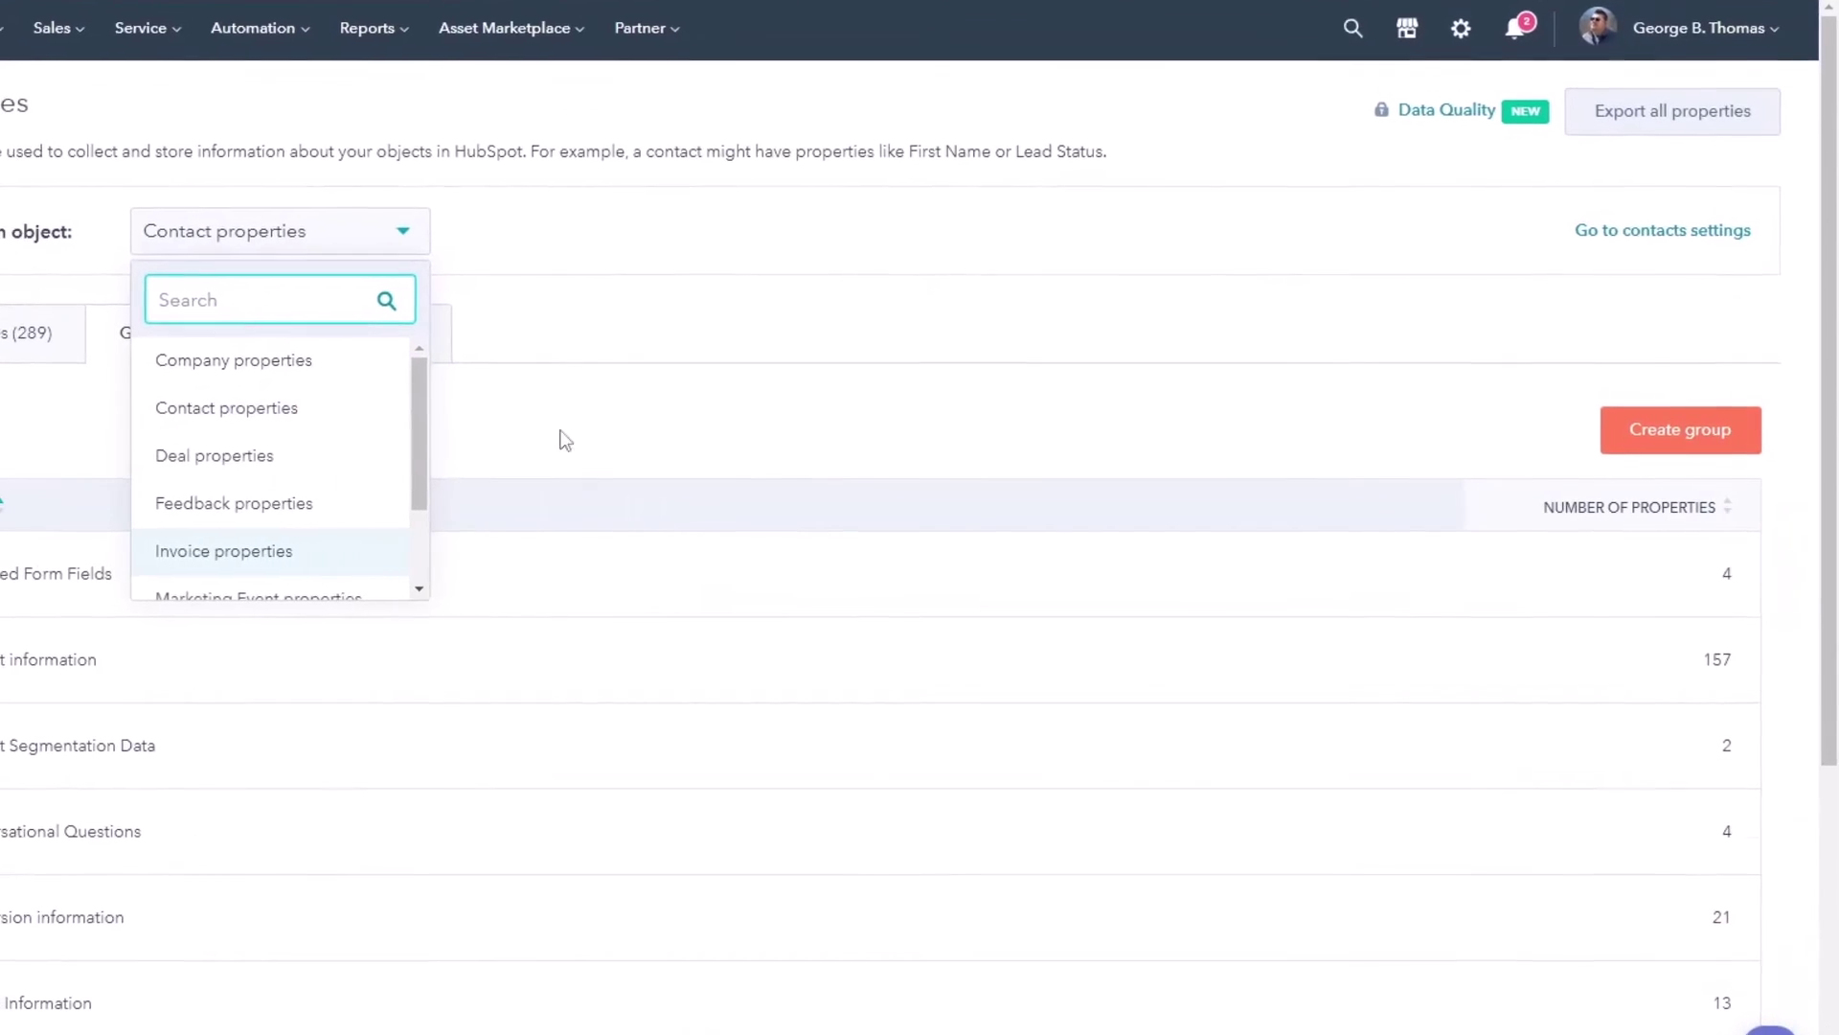
{"action": "left_click", "coordinate": [810, 417]}
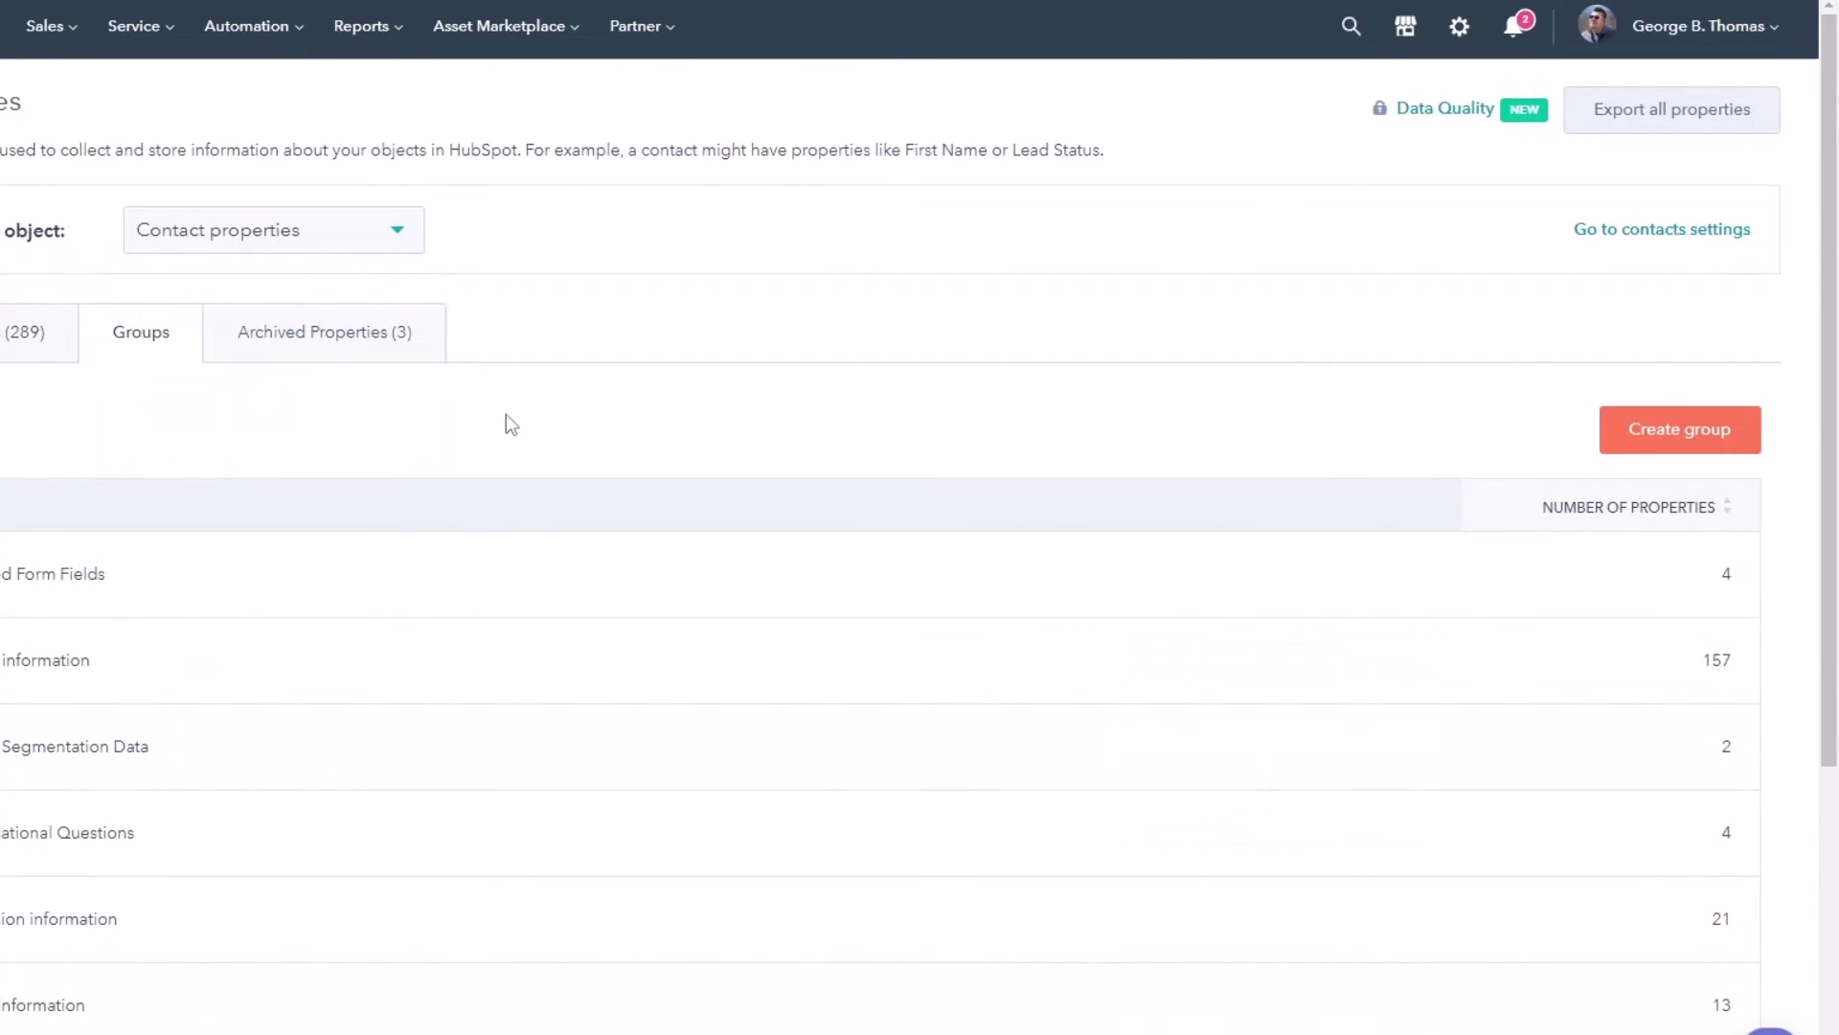
{"action": "scroll", "coordinate": [506, 416], "scroll_direction": "down", "scroll_amount": 1}
{"action": "left_click", "coordinate": [1140, 458]}
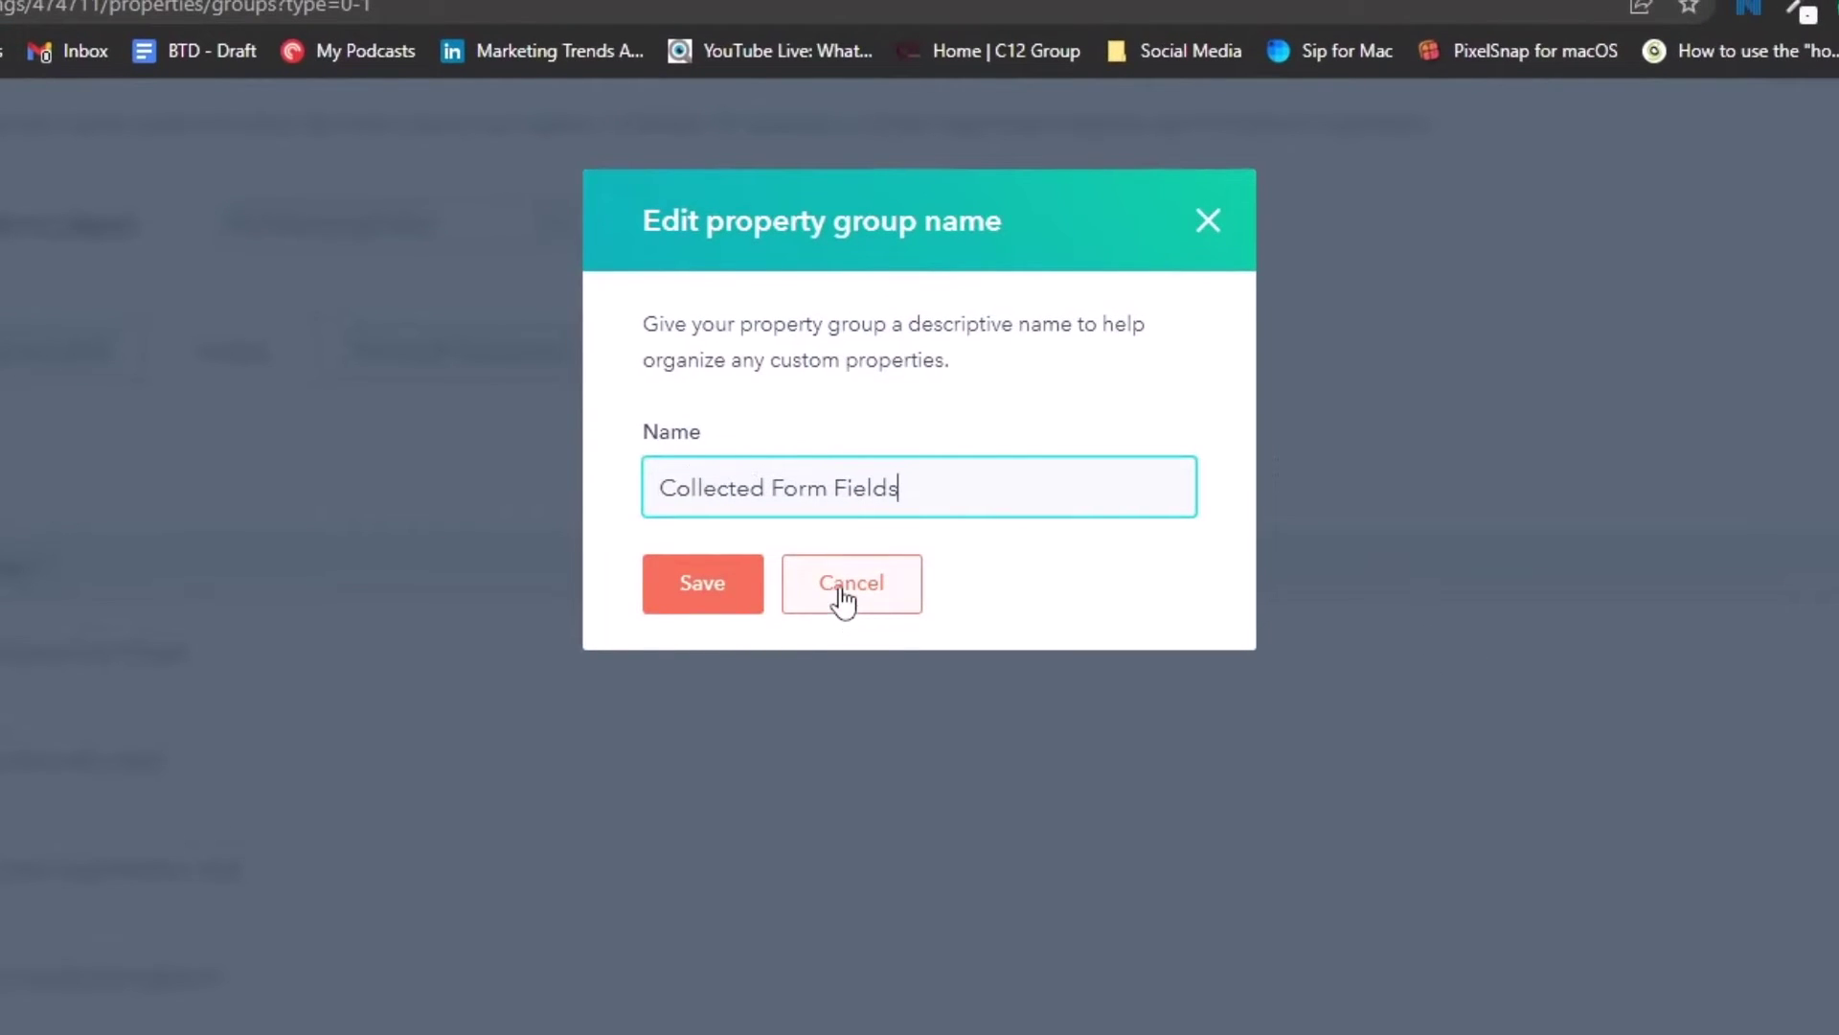
{"action": "left_click", "coordinate": [843, 598]}
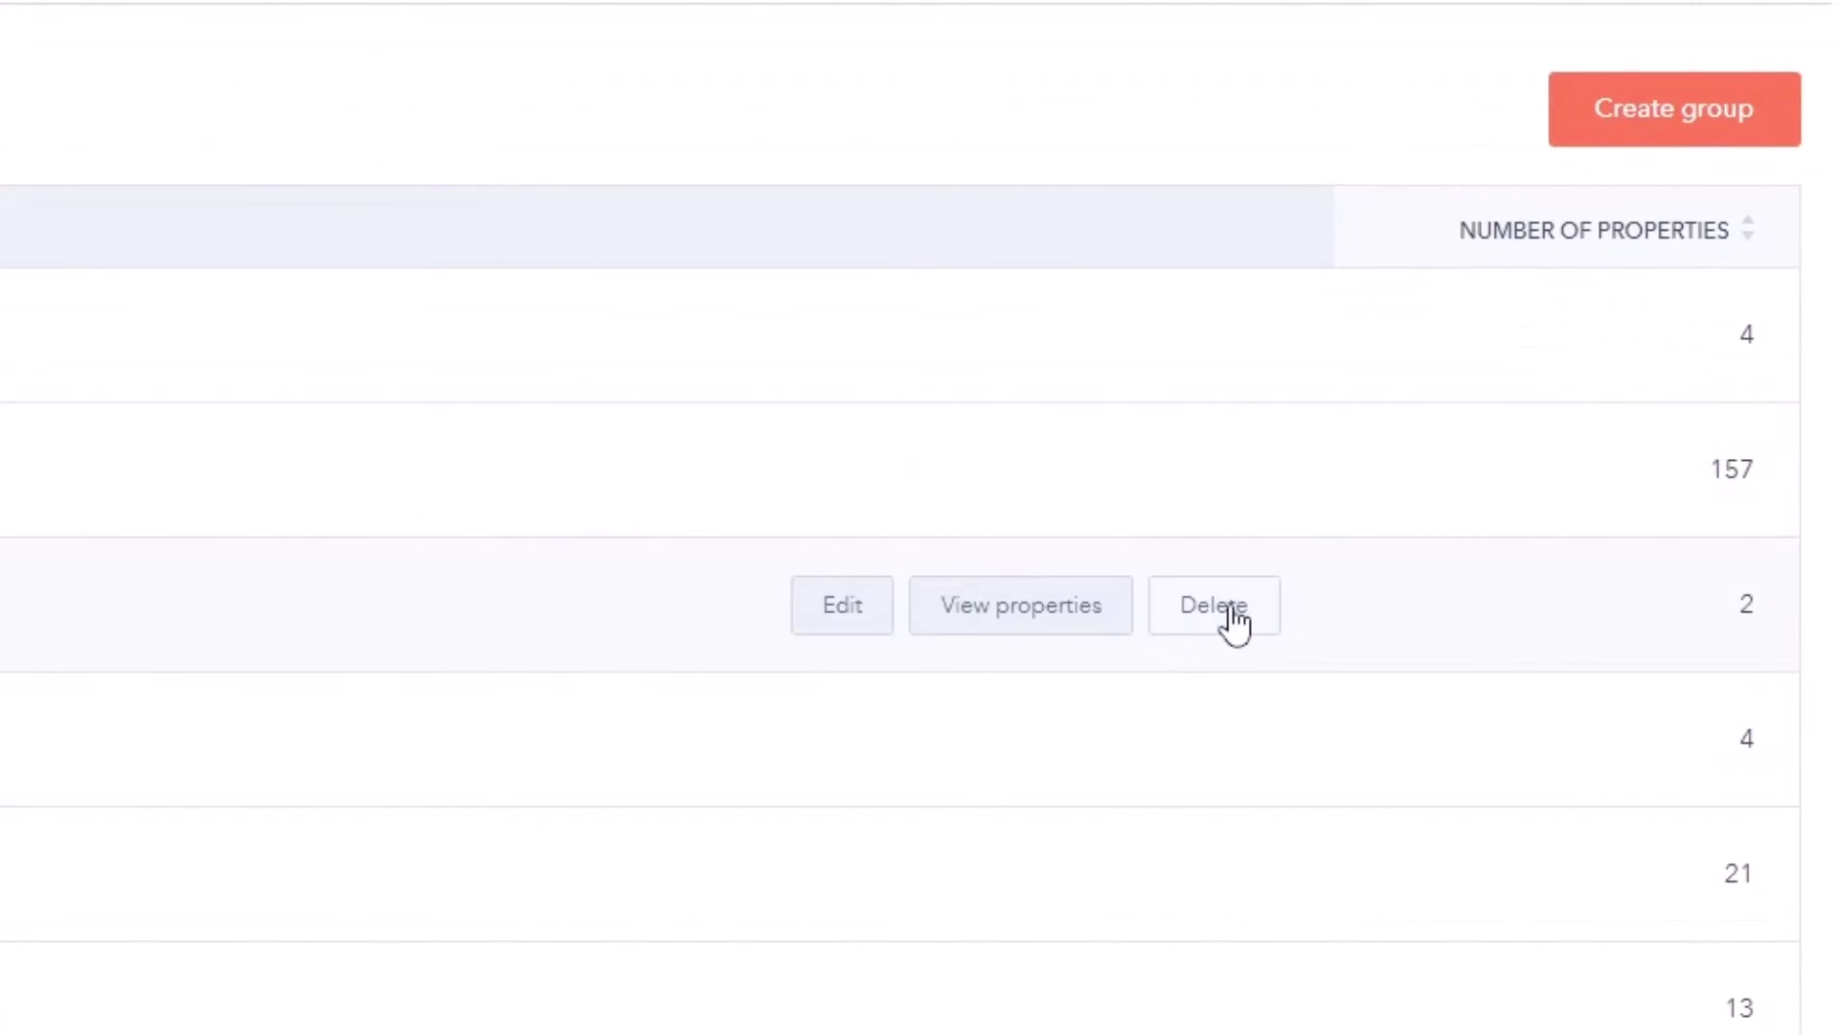
{"action": "mouse_move", "coordinate": [1202, 471]}
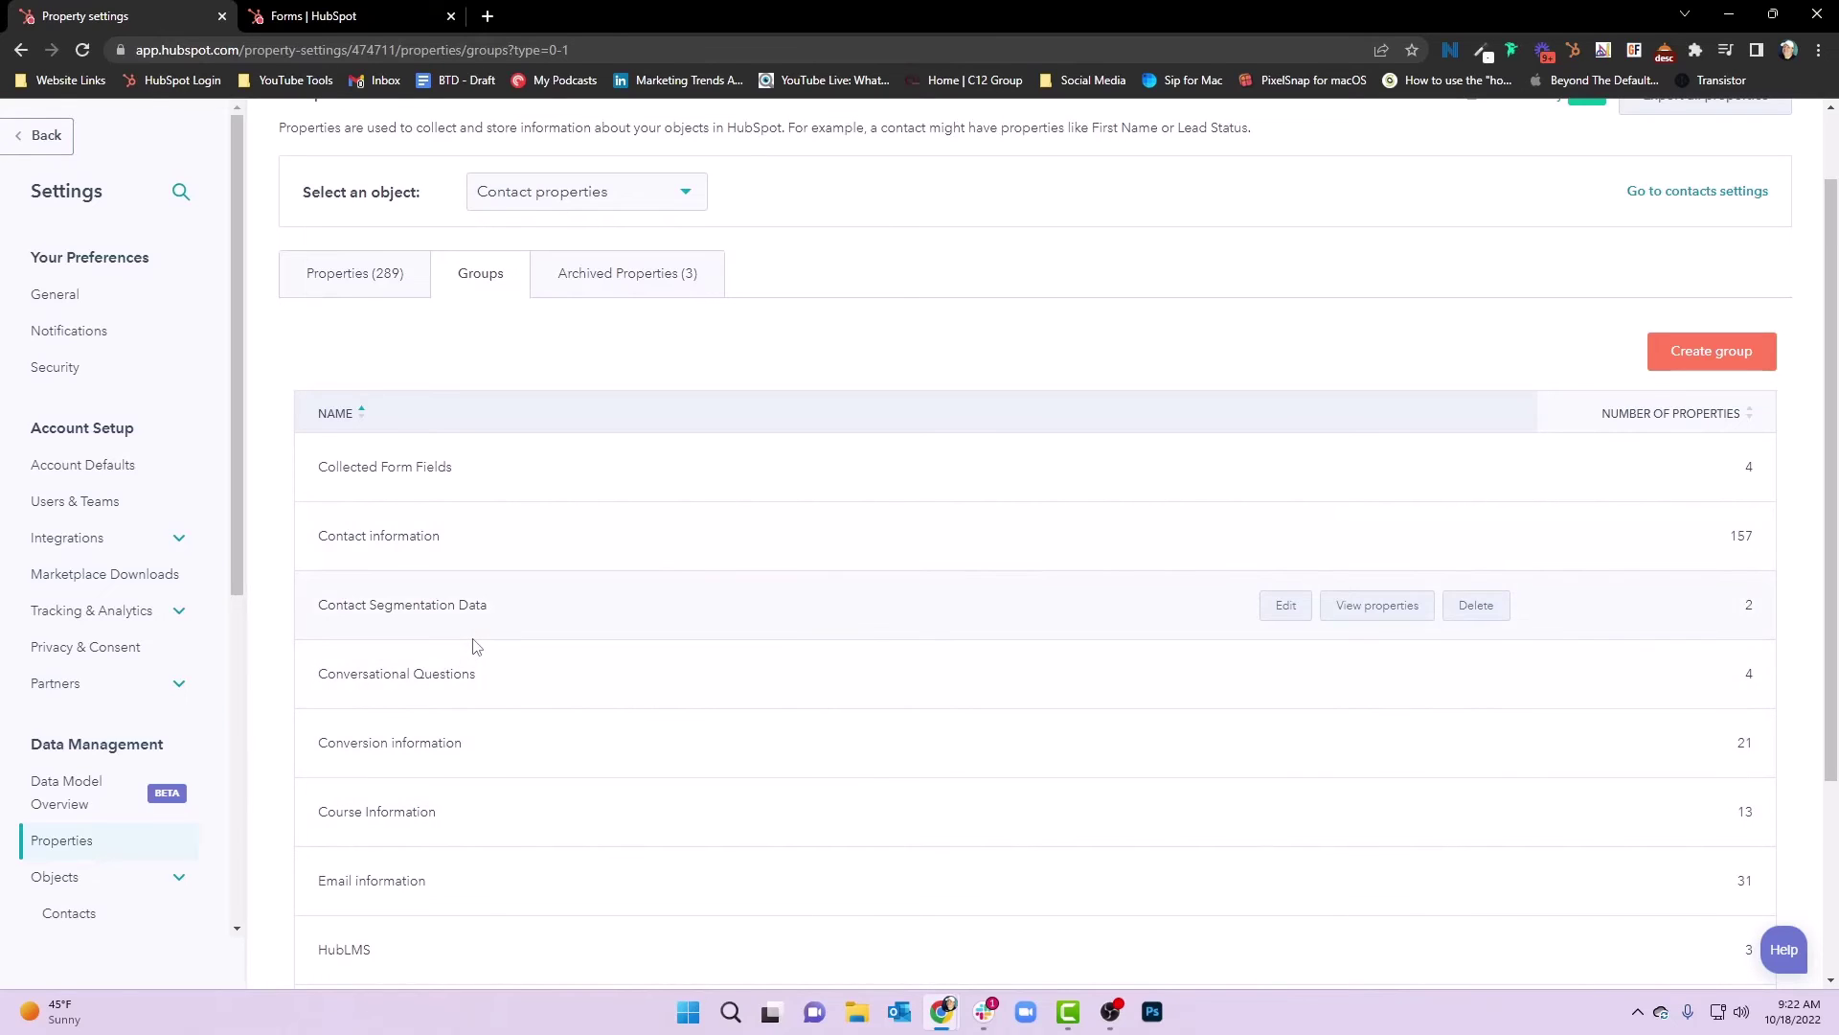
{"action": "scroll", "coordinate": [412, 441], "scroll_direction": "up", "scroll_amount": 2}
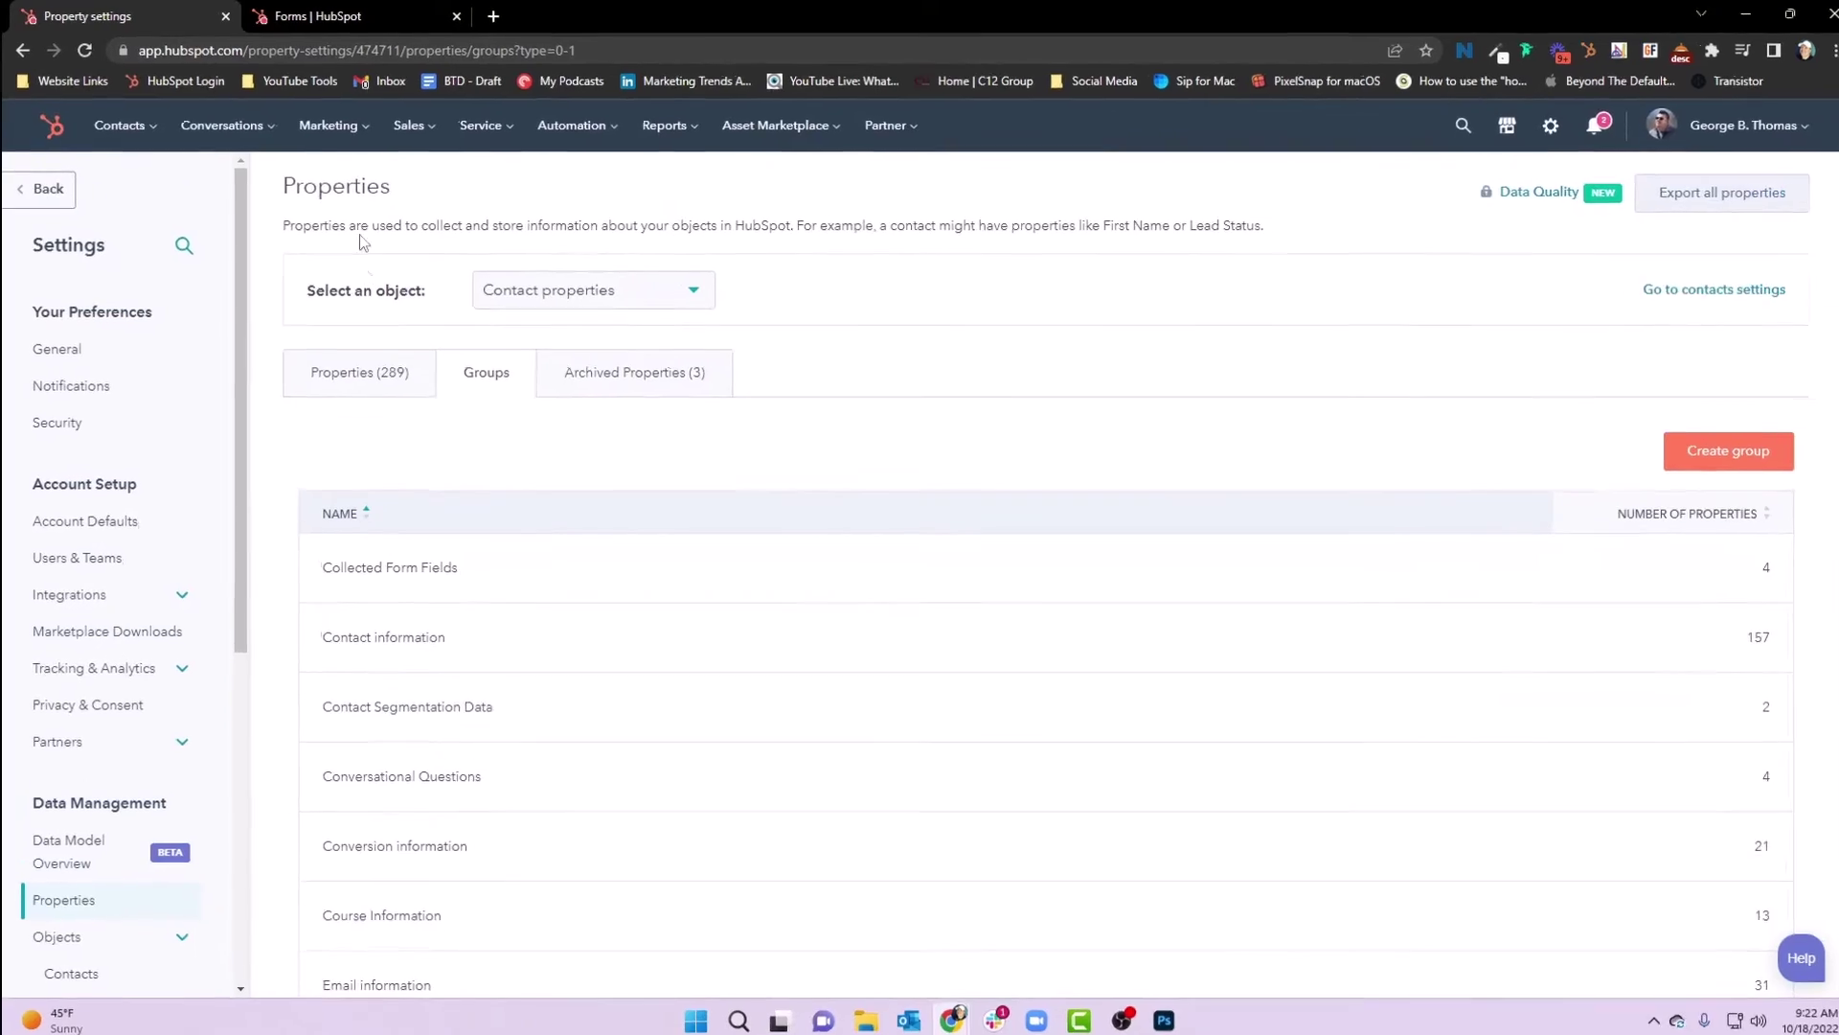
Open the SEO Content Strategy | PILLAR PAGE PDF form editor and expand Contact Properties.
{"action": "left_click", "coordinate": [319, 123]}
{"action": "mouse_move", "coordinate": [484, 613]}
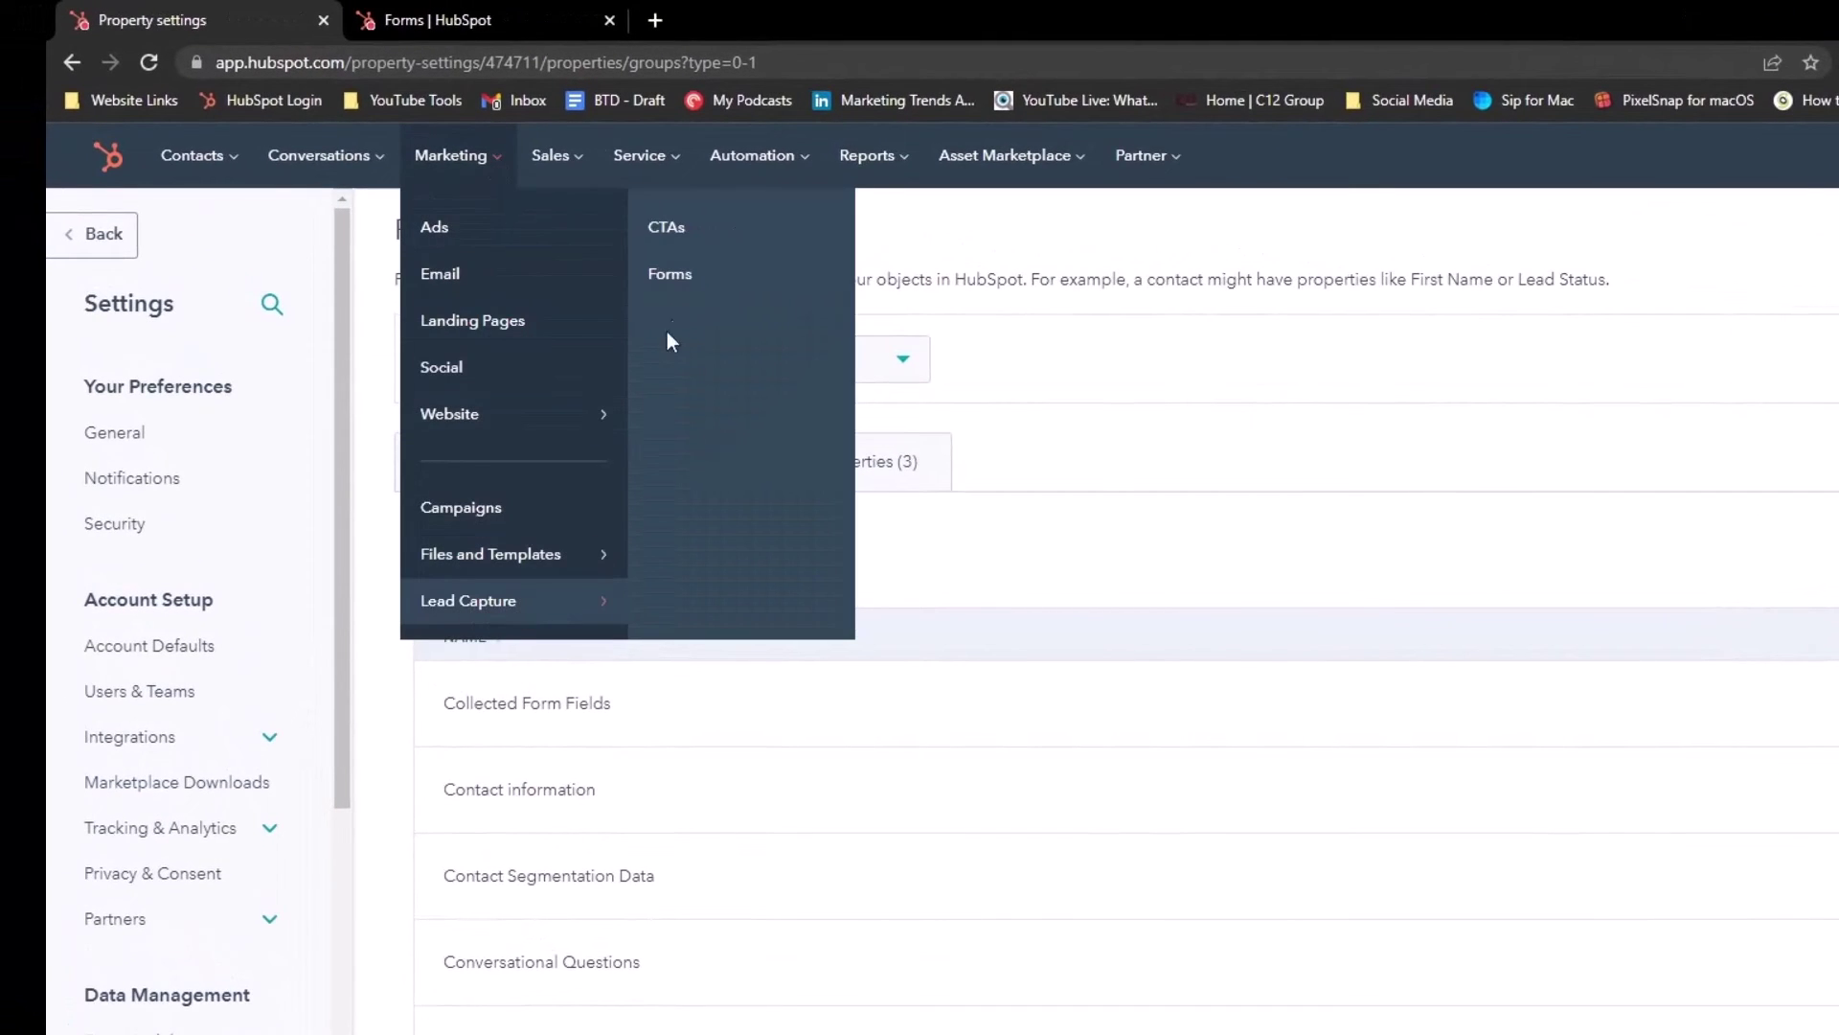
{"action": "left_click", "coordinate": [436, 19]}
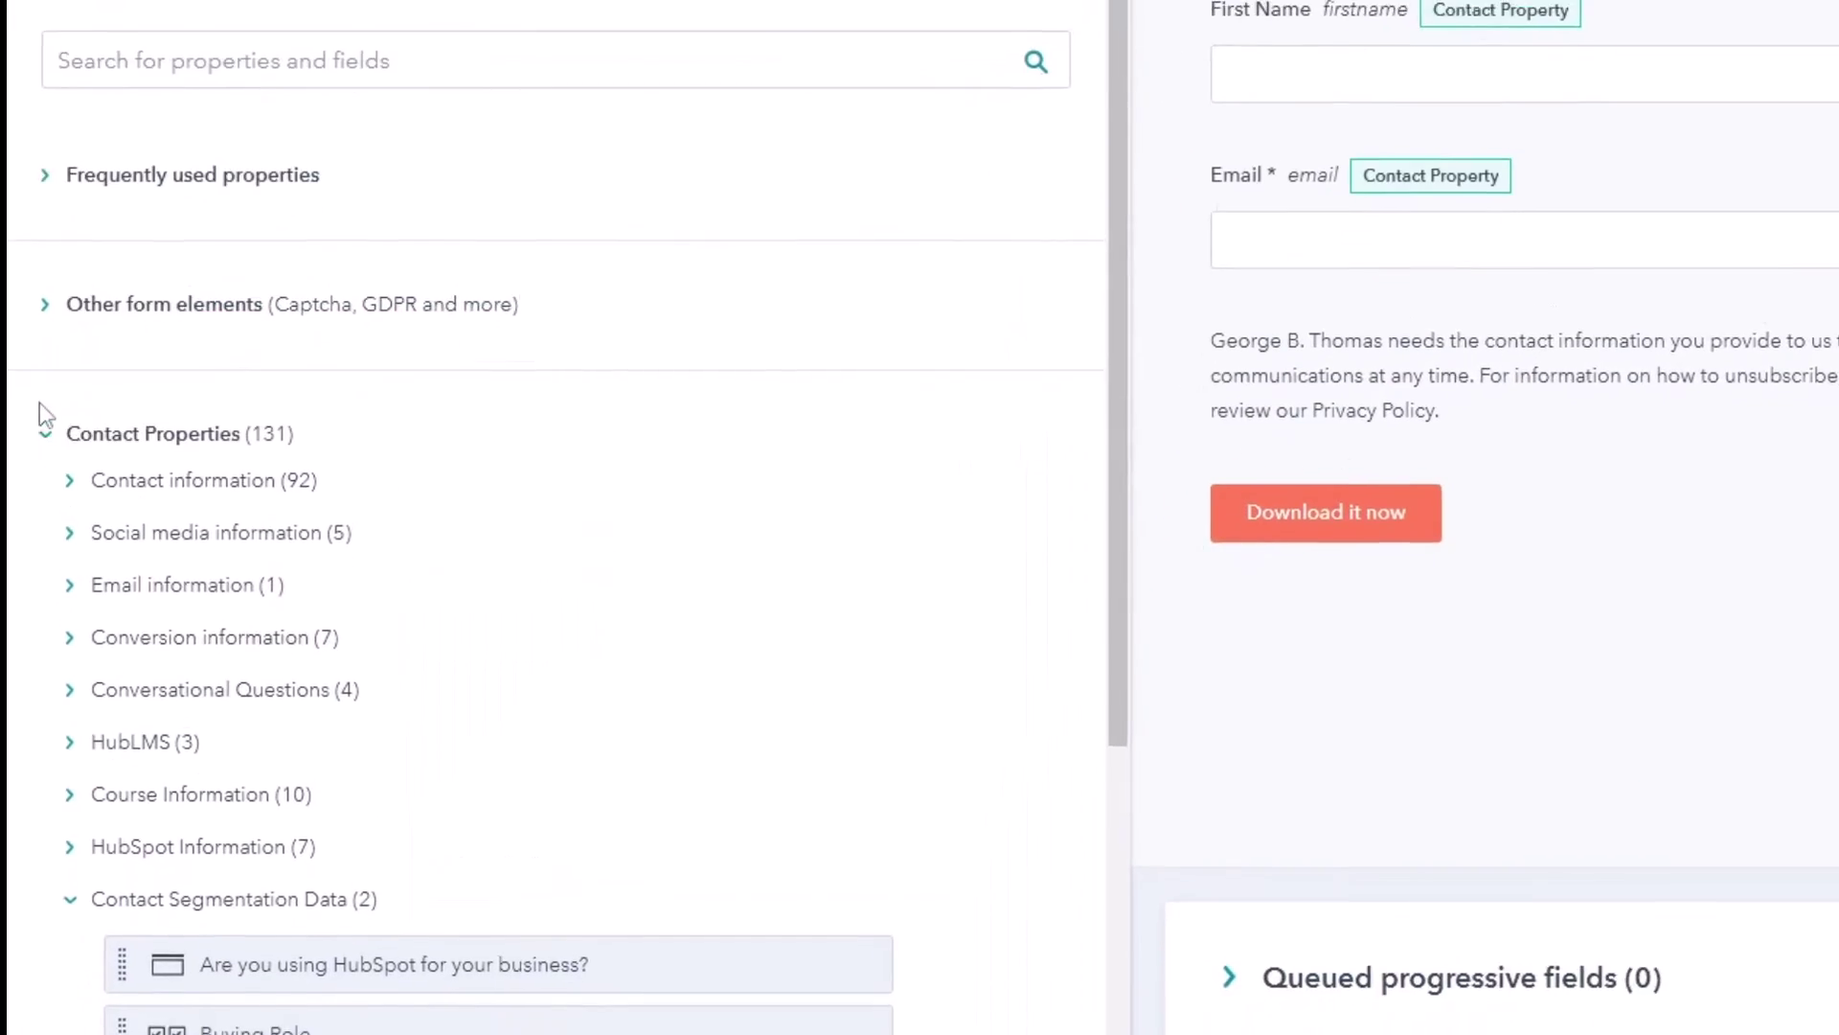
{"action": "left_click", "coordinate": [113, 431]}
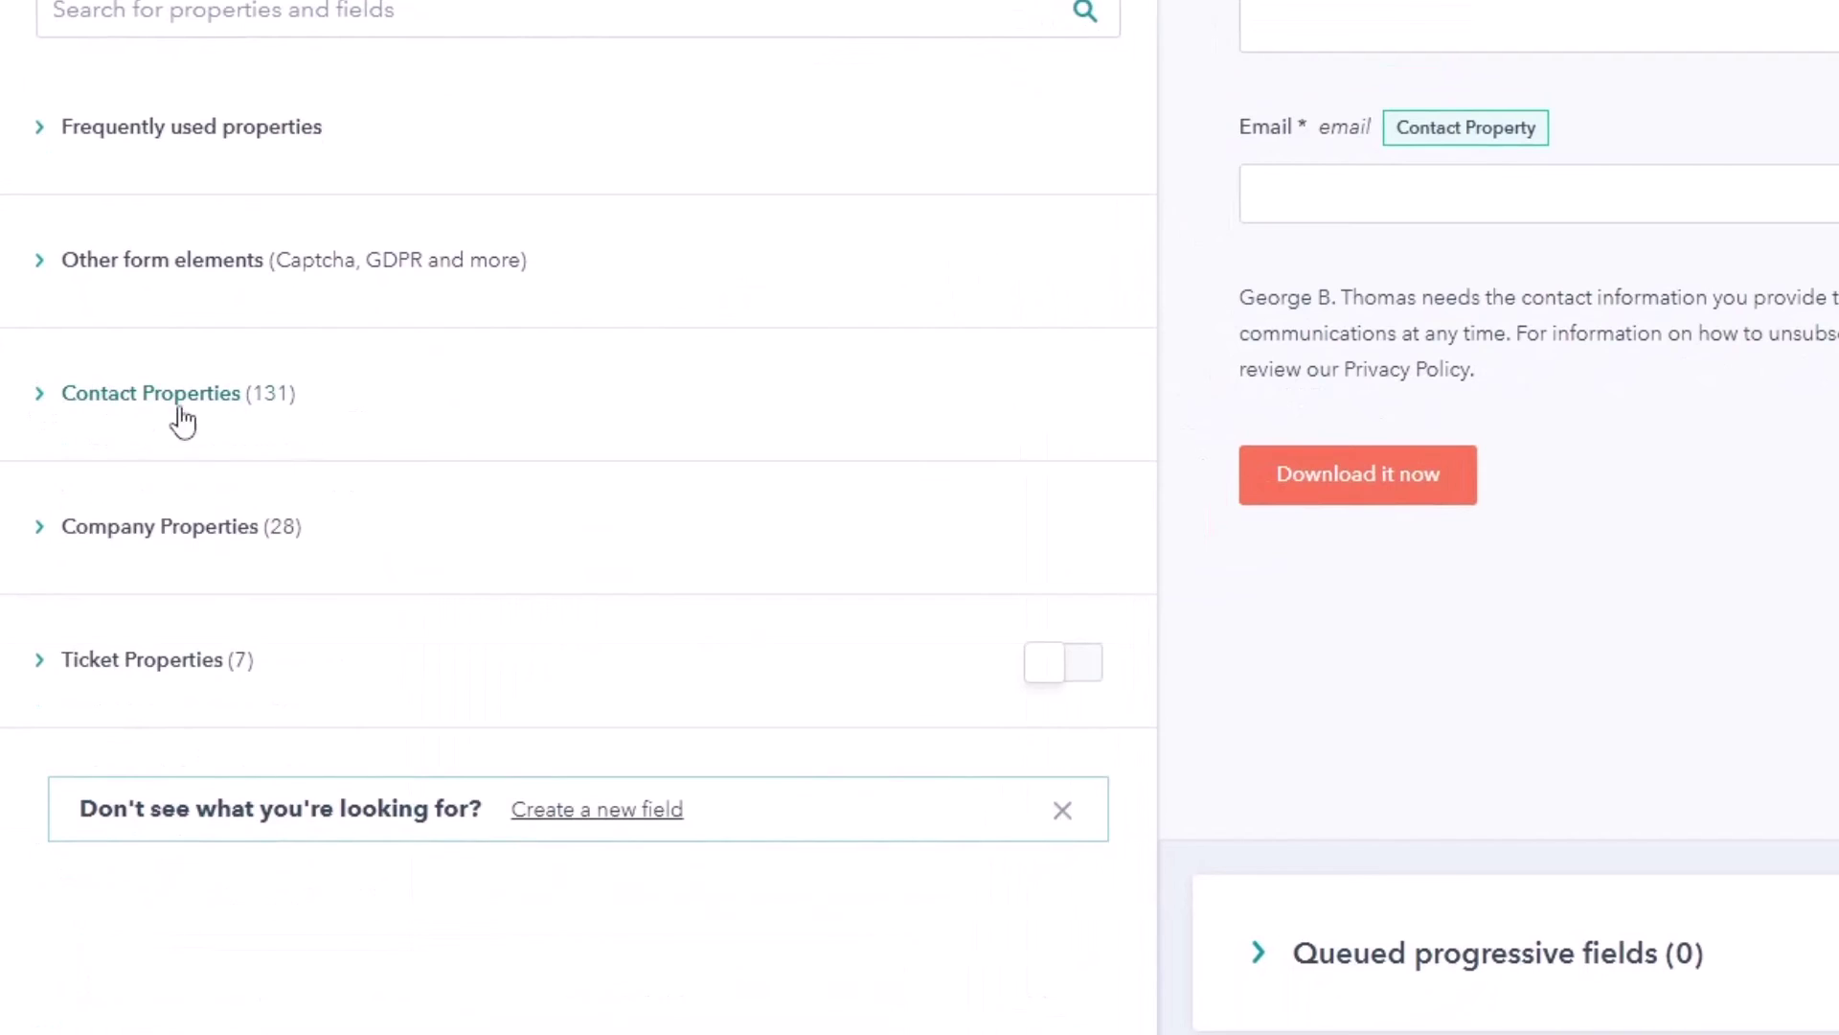
{"action": "left_click", "coordinate": [39, 398]}
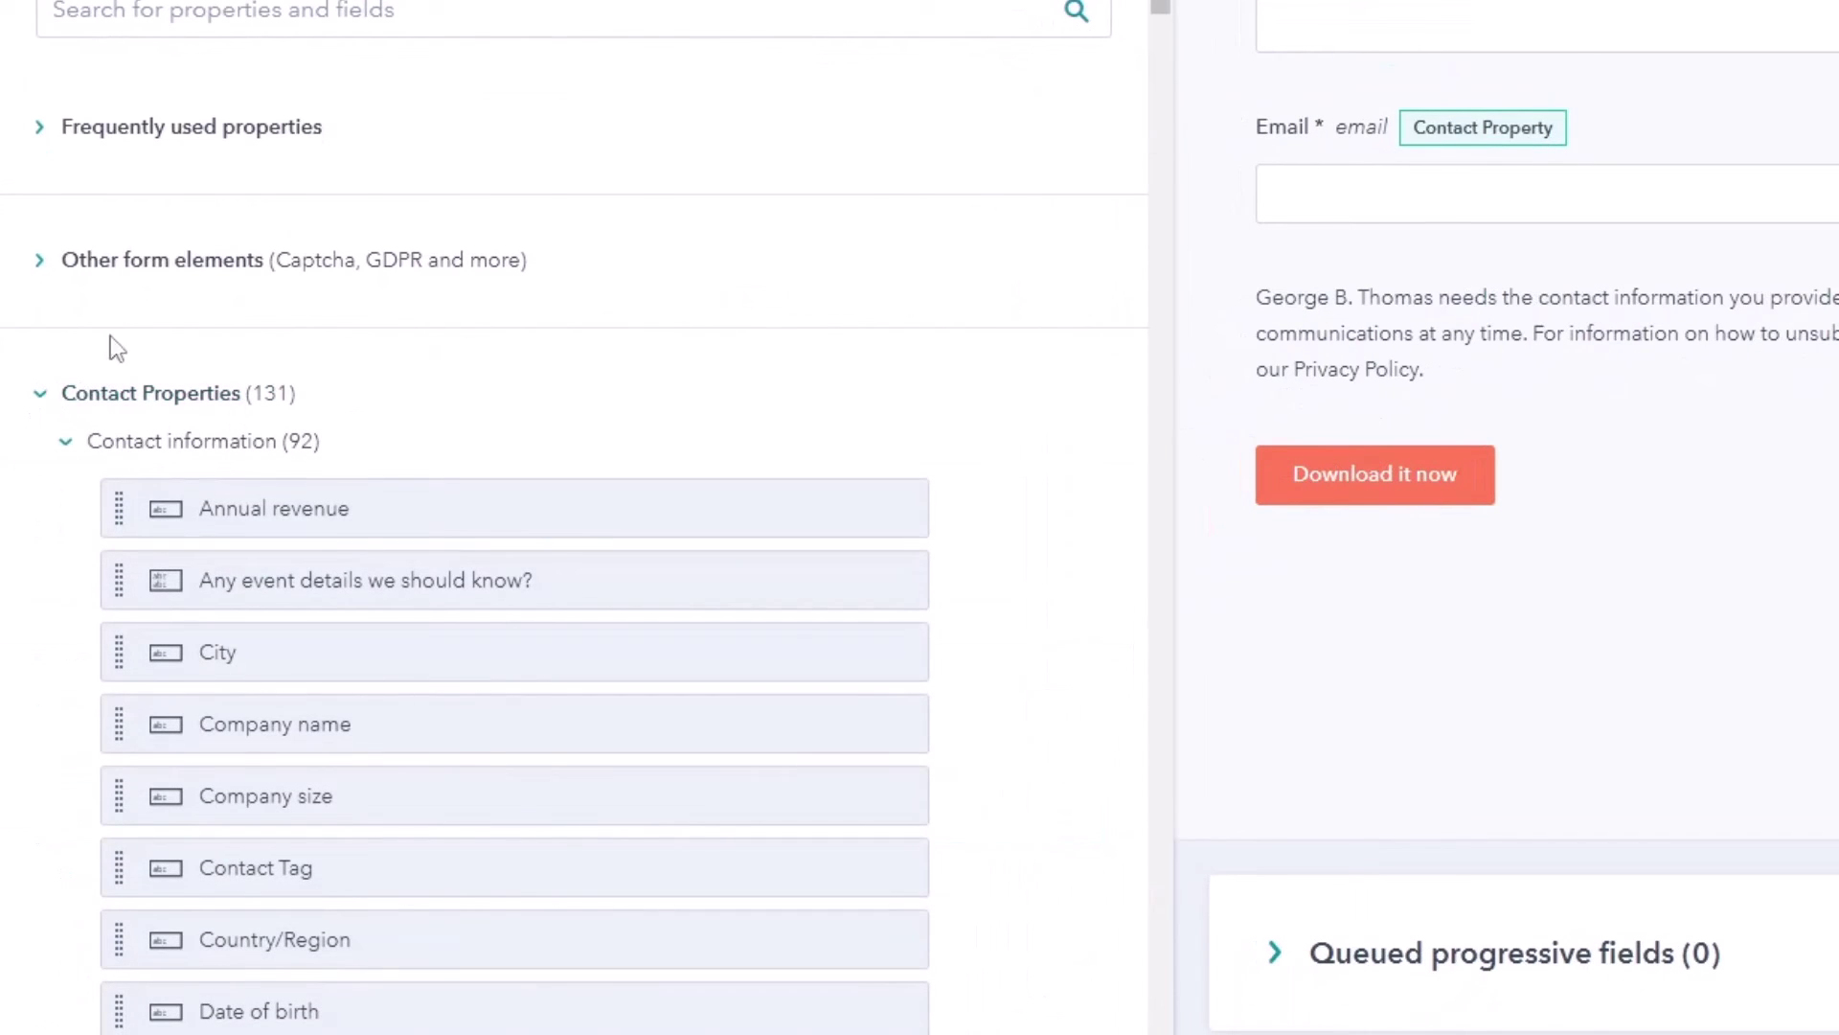
Collapse the other property groups until Contact Segmentation Data's 2 properties show, leaving the form unchanged.
{"action": "left_click", "coordinate": [69, 445]}
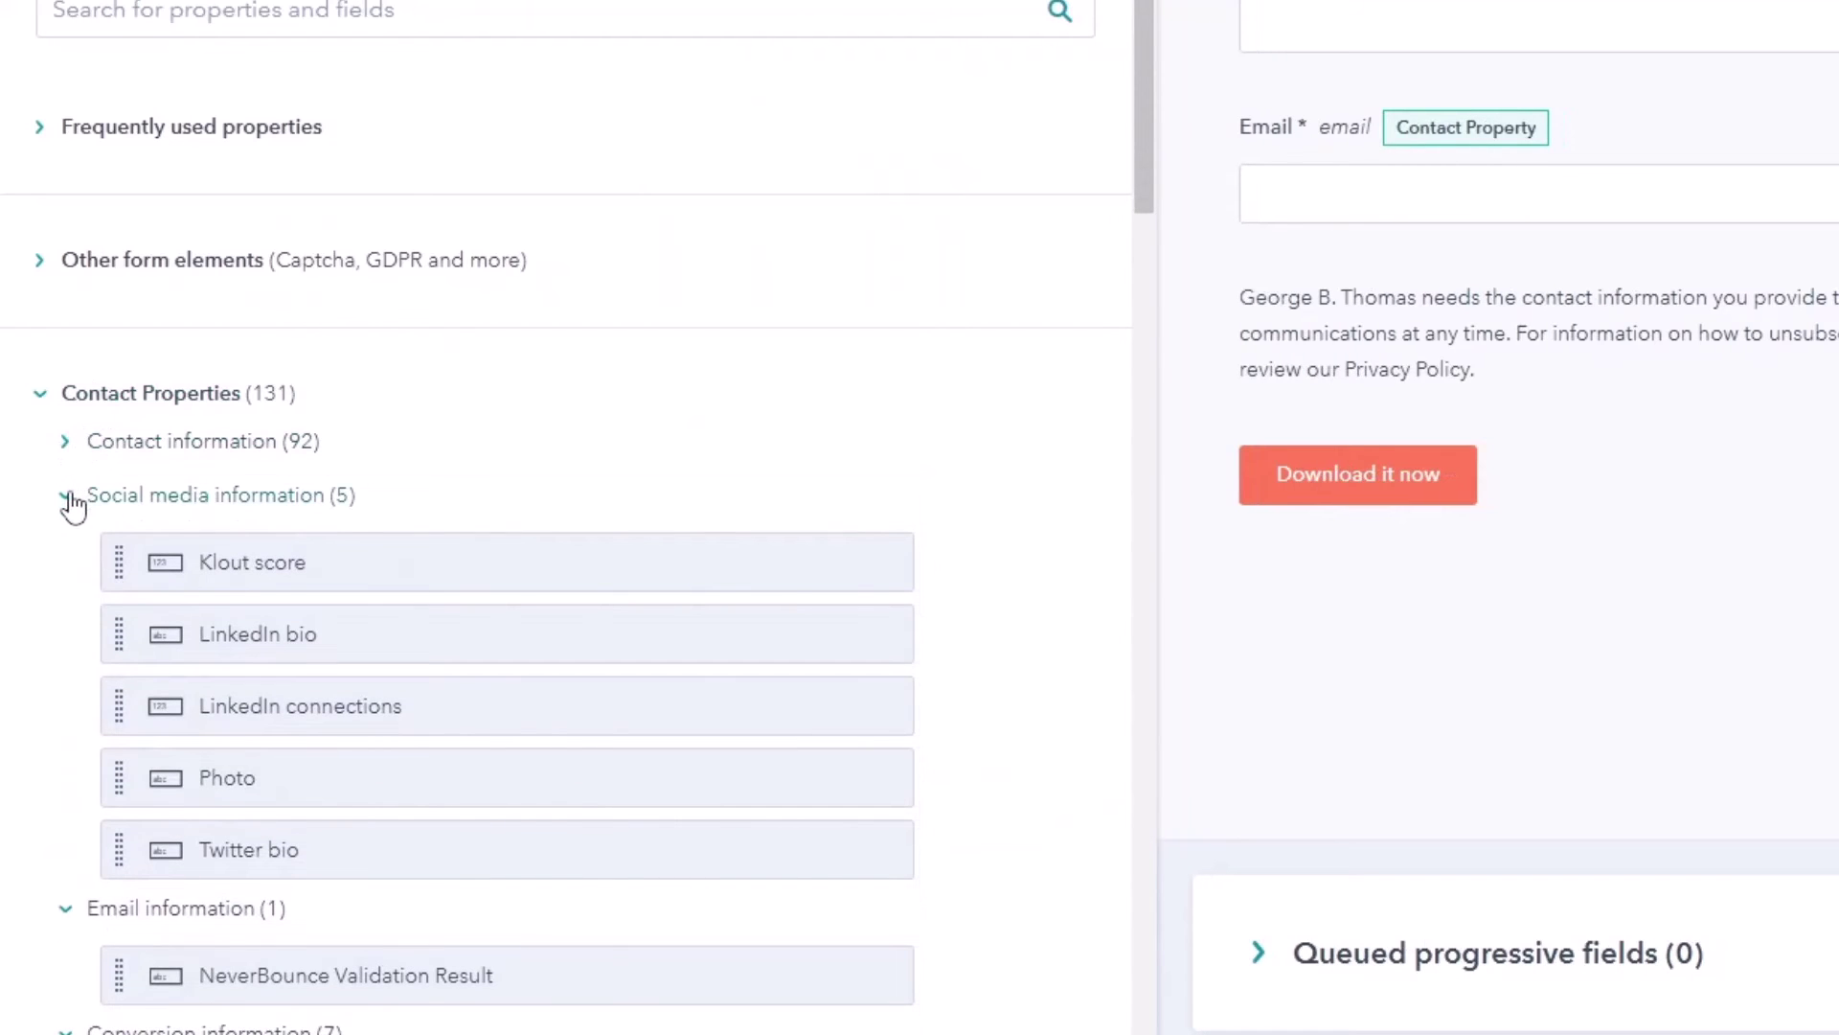
{"action": "left_click", "coordinate": [69, 500]}
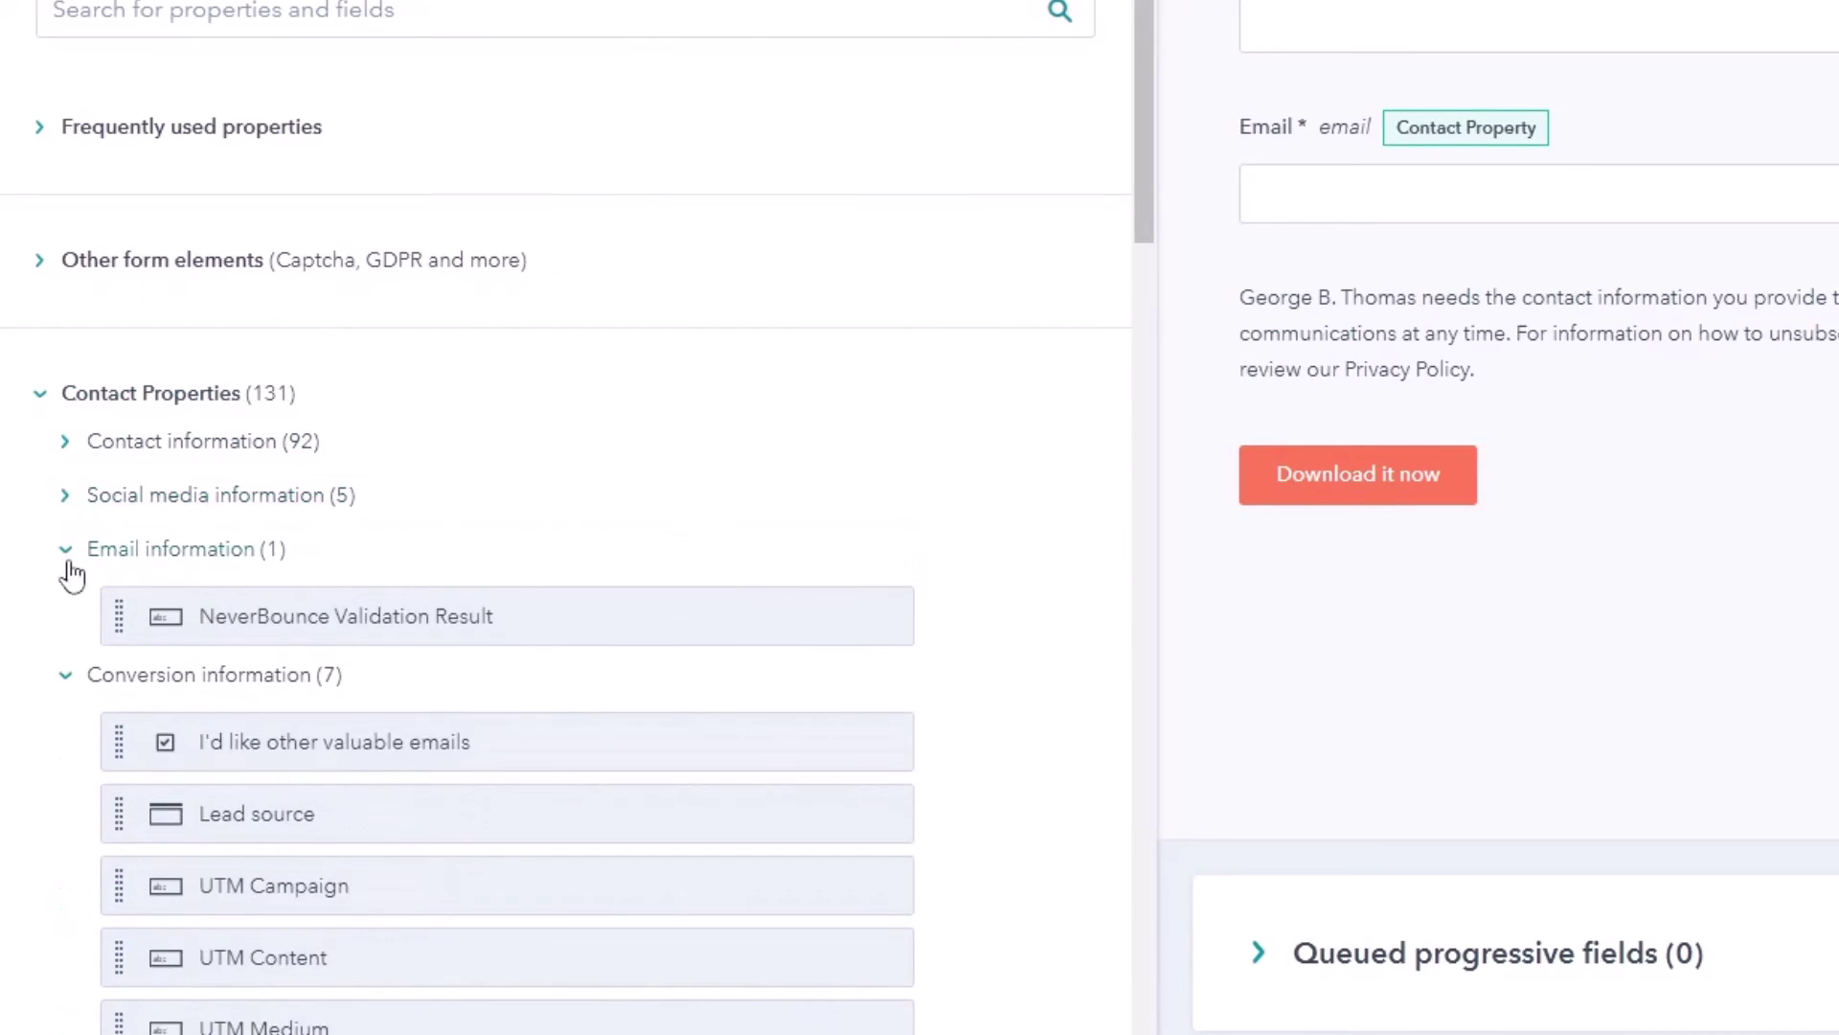
{"action": "left_click", "coordinate": [69, 556]}
{"action": "left_click", "coordinate": [69, 605]}
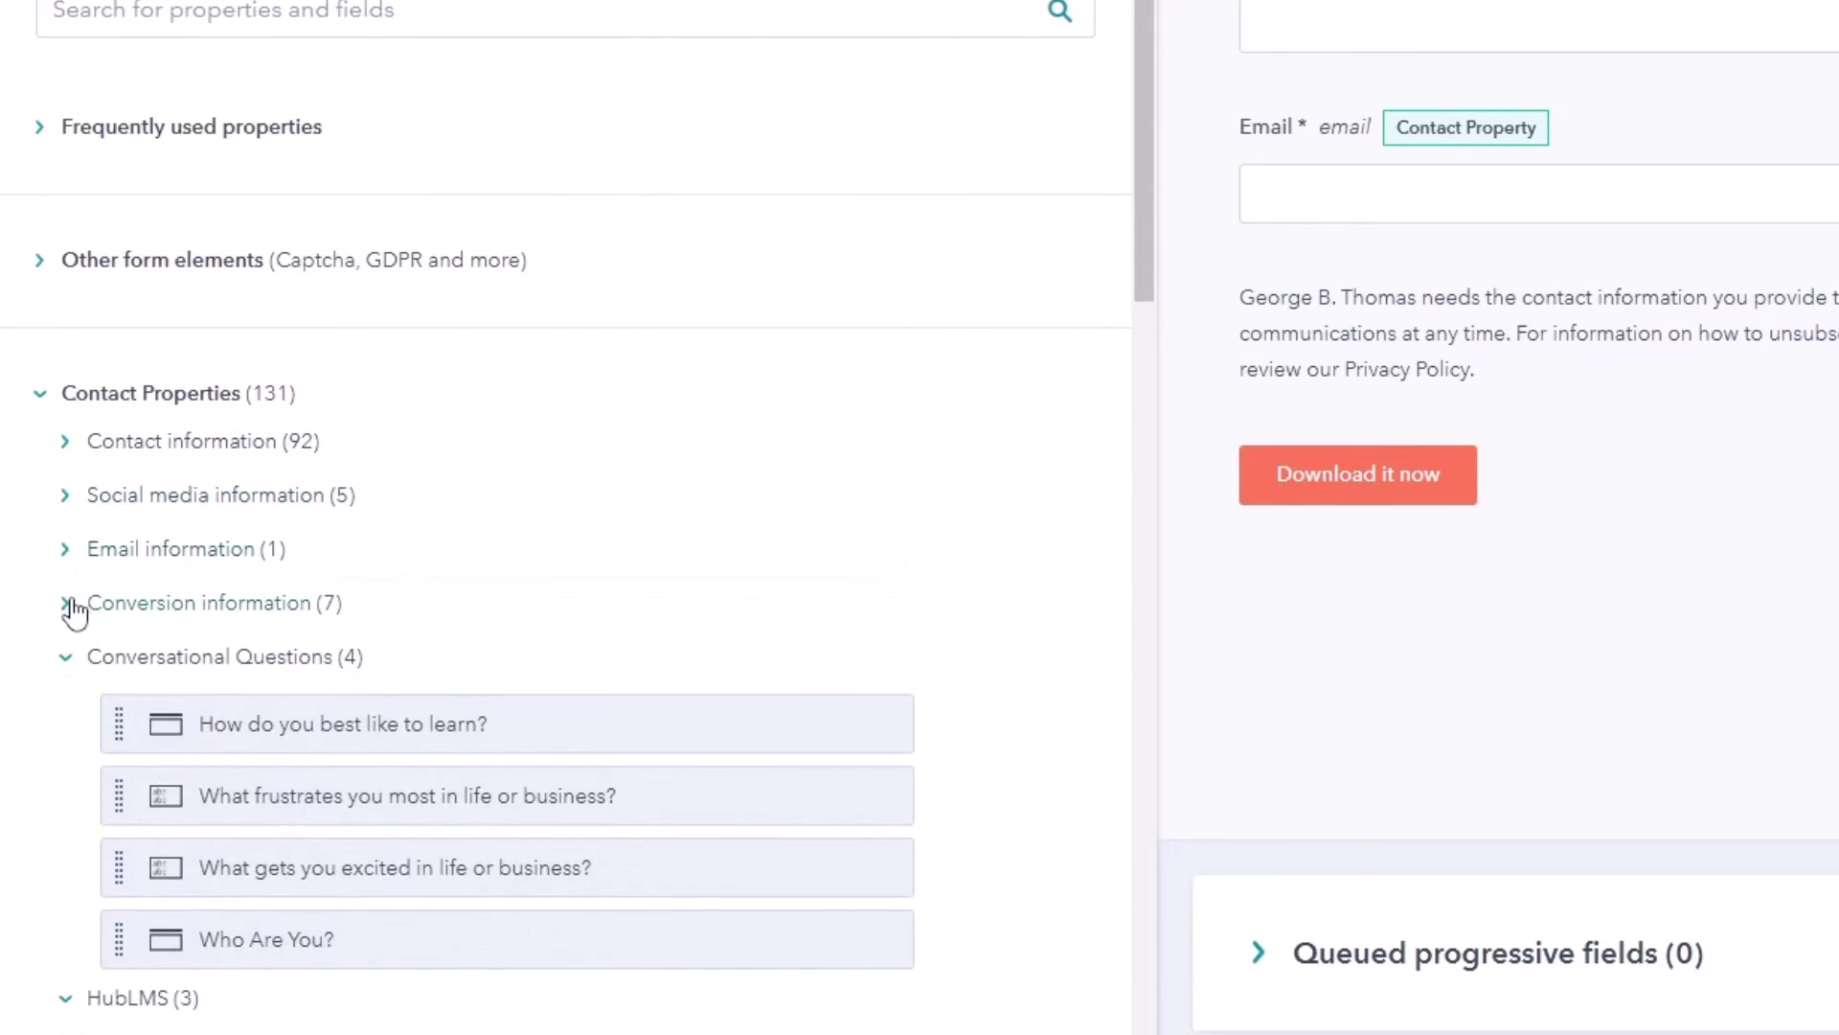
{"action": "left_click", "coordinate": [69, 666]}
{"action": "left_click", "coordinate": [70, 710]}
{"action": "left_click", "coordinate": [66, 763]}
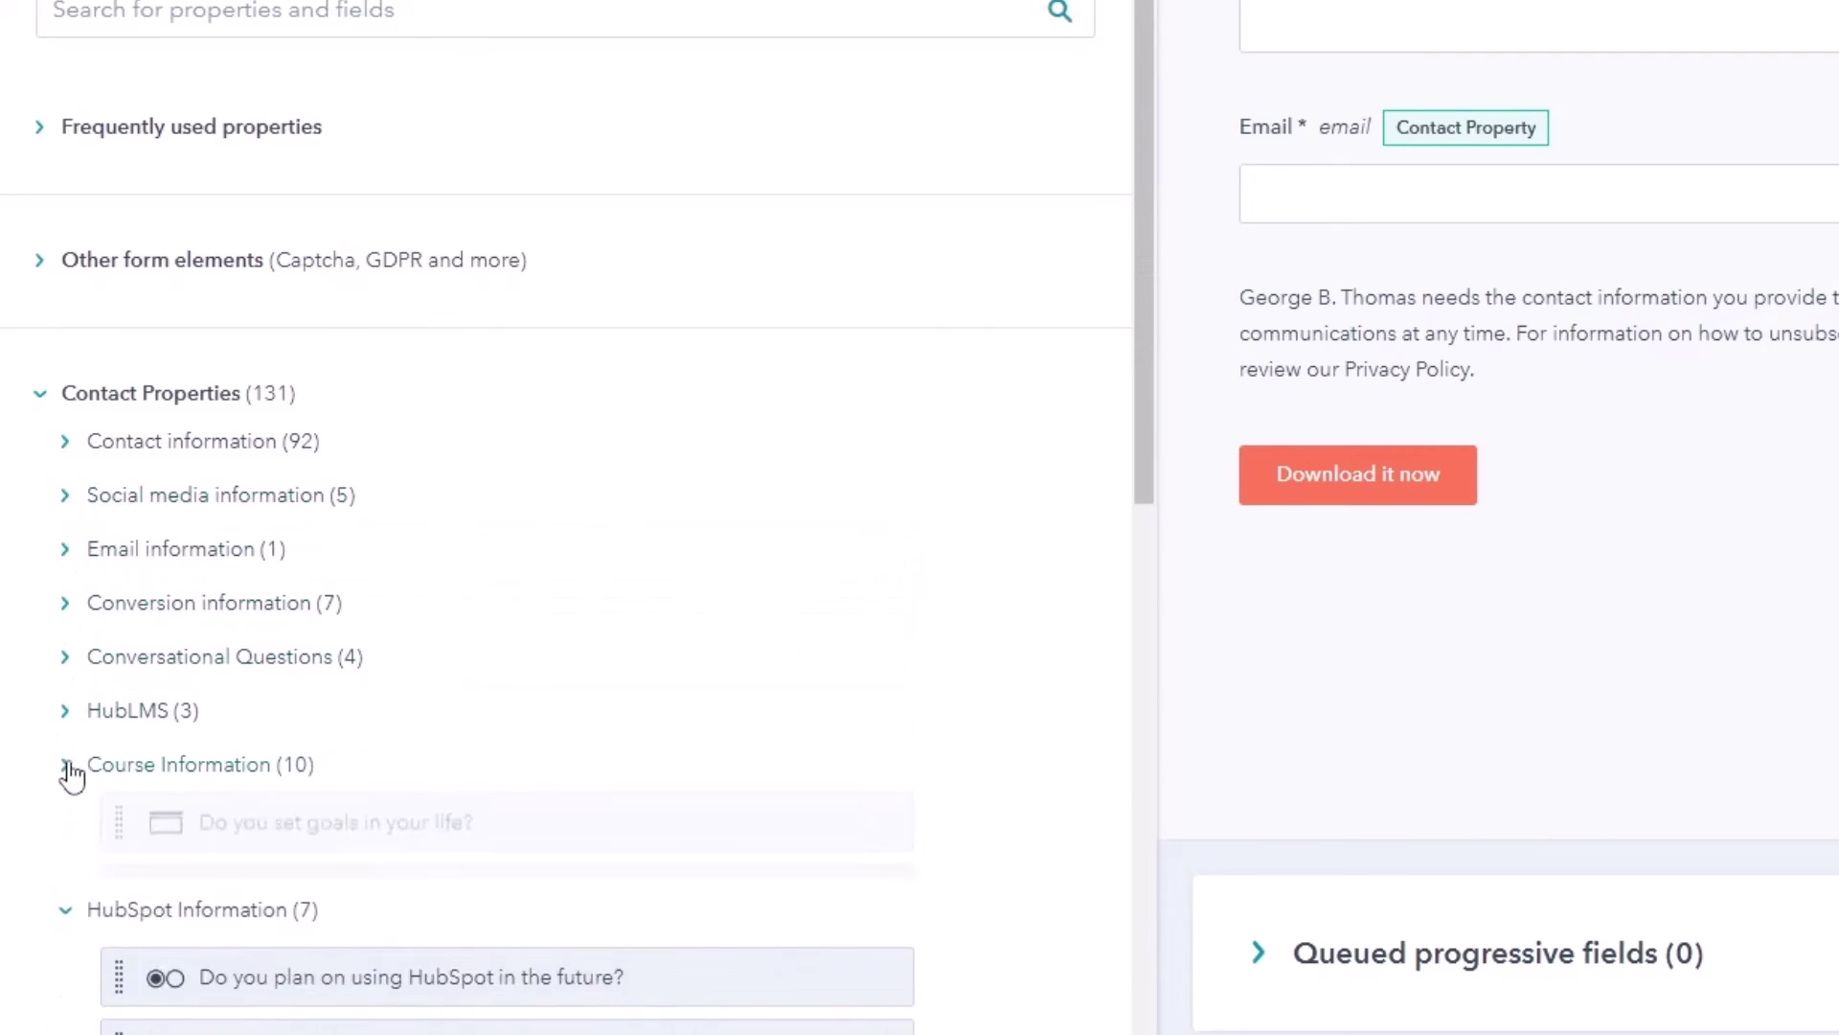
{"action": "scroll", "coordinate": [75, 680], "scroll_direction": "down", "scroll_amount": 2}
{"action": "left_click", "coordinate": [69, 666]}
{"action": "scroll", "coordinate": [81, 672], "scroll_direction": "down", "scroll_amount": 2}
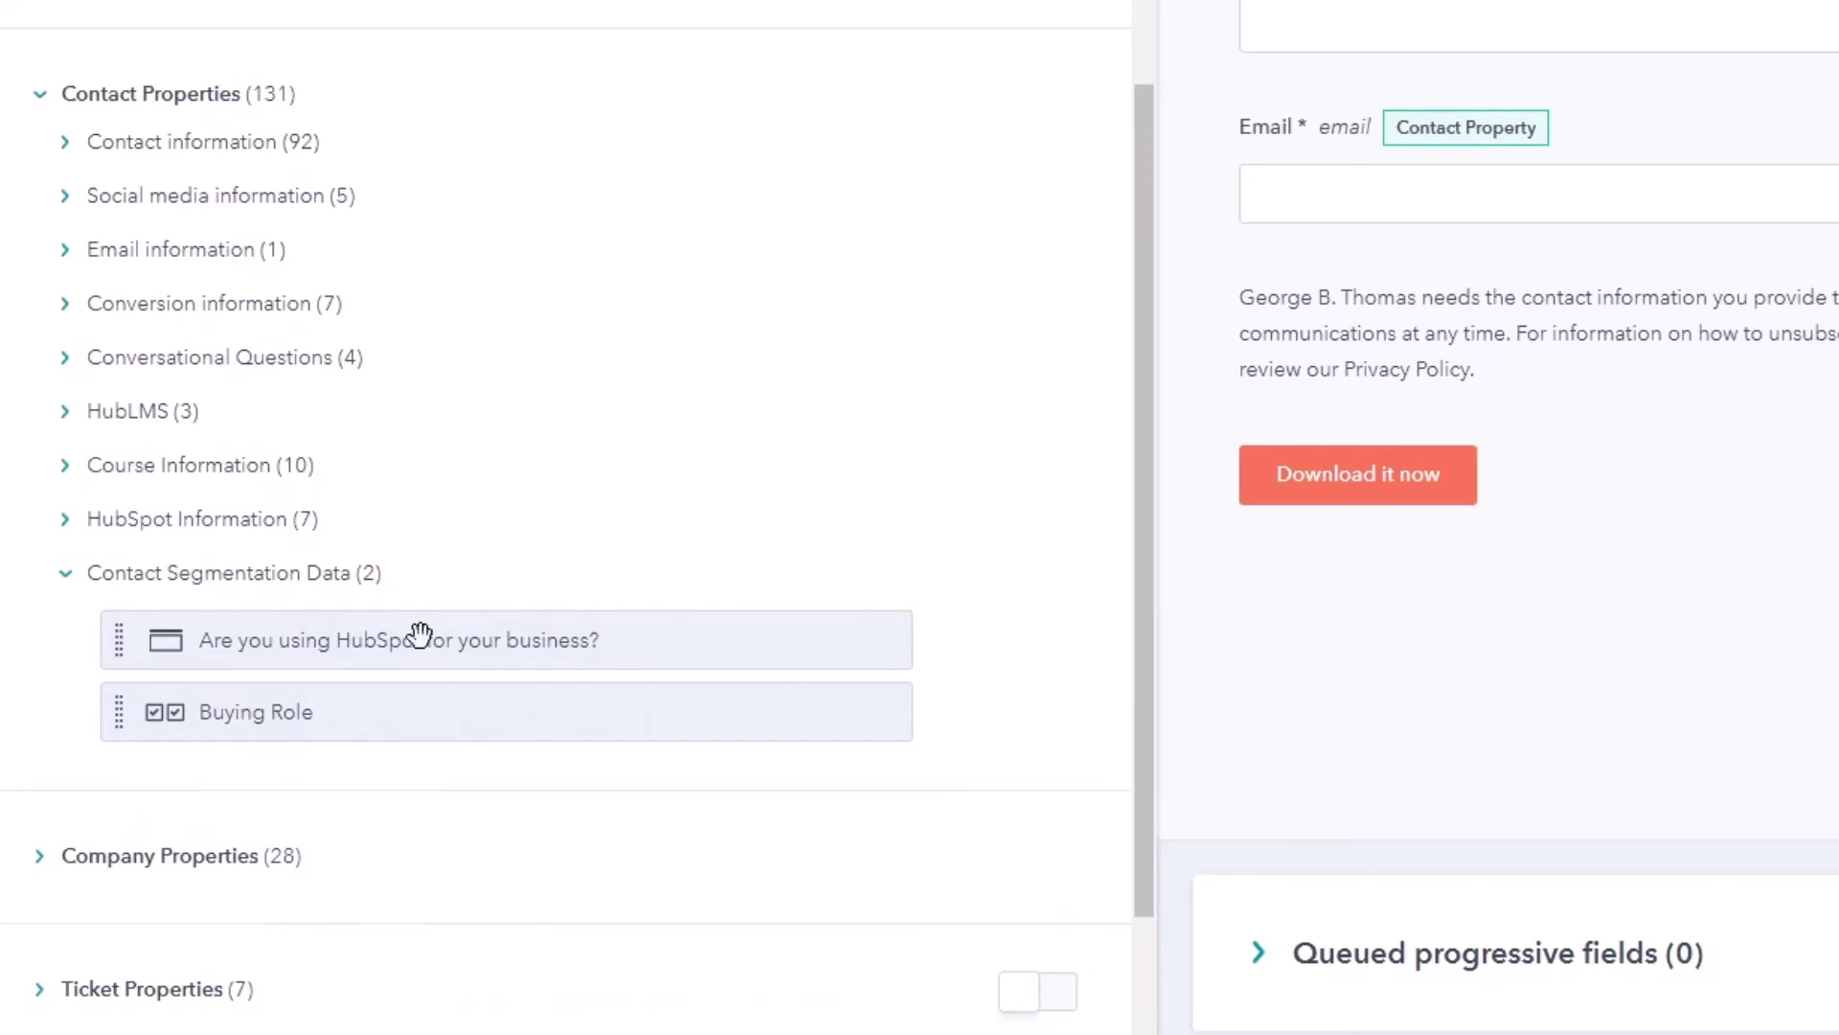
{"action": "left_click_drag", "start_coordinate": [421, 635], "coordinate": [1536, 282]}
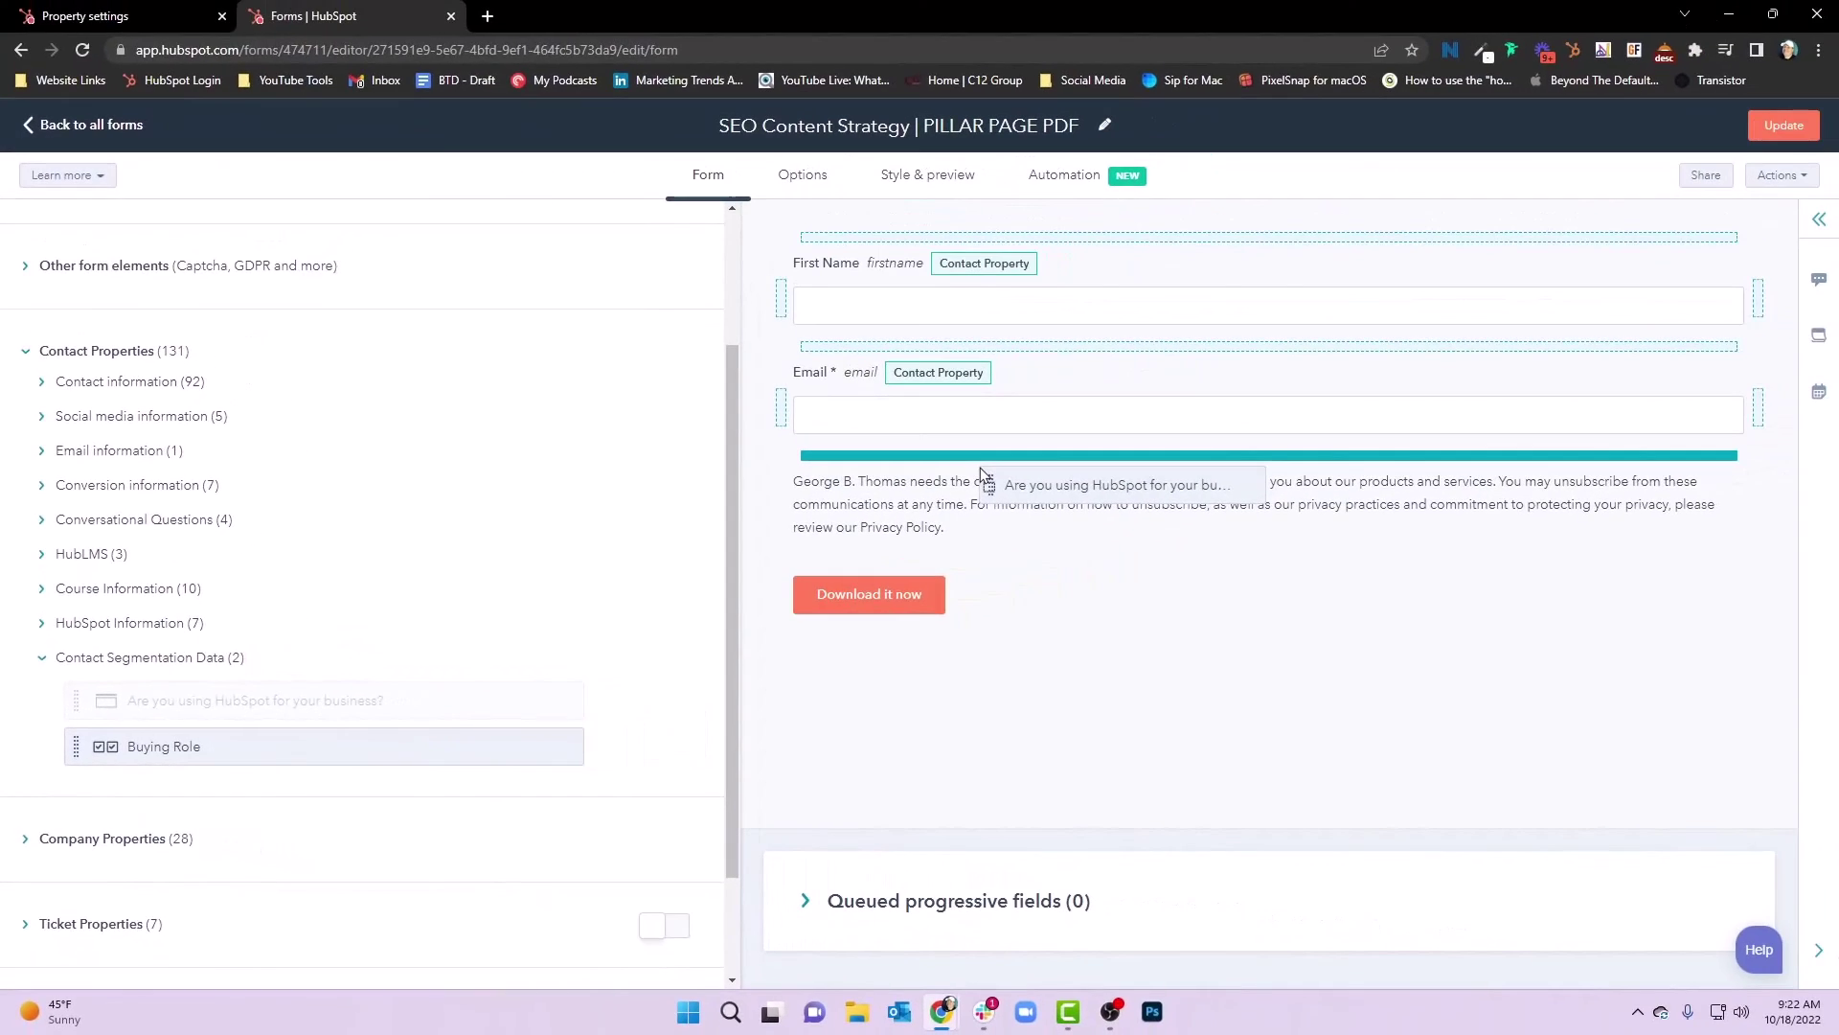
{"action": "left_click_drag", "start_coordinate": [953, 491], "coordinate": [129, 668]}
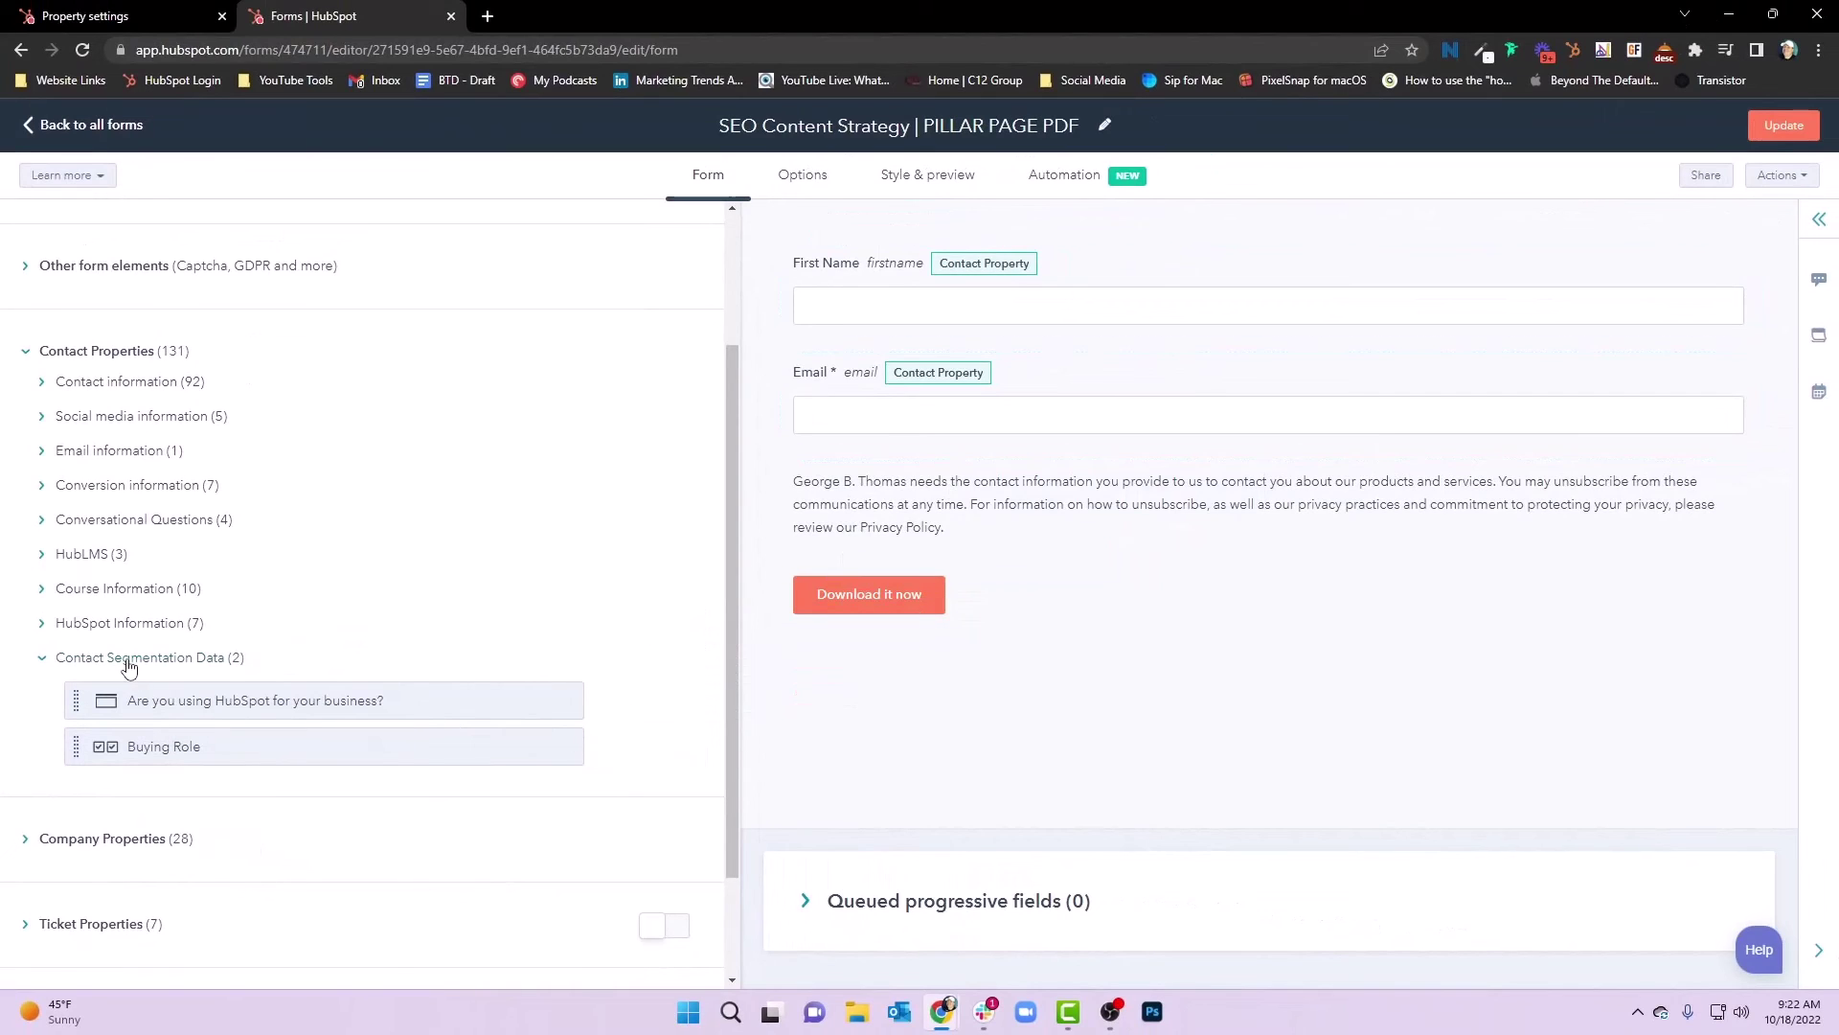